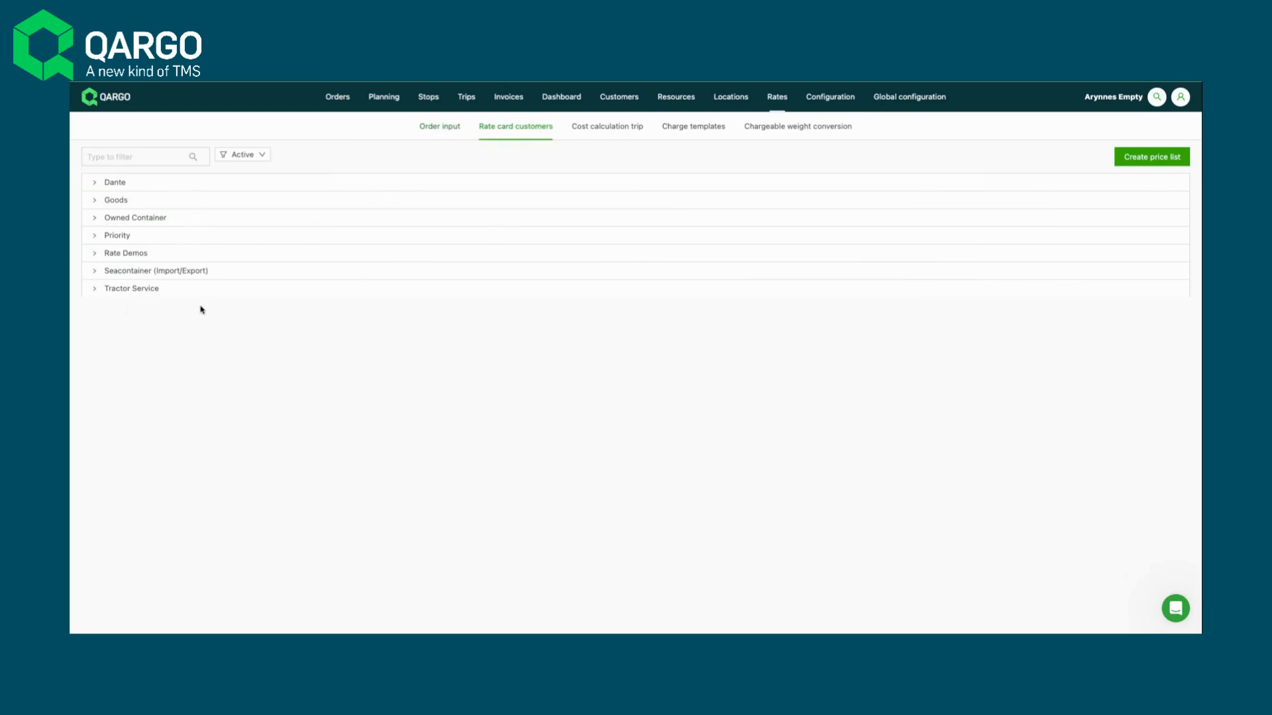
- Expand and collapse the Goods, Dante and Priority groups to examine the existing customer price lists
click(96, 205)
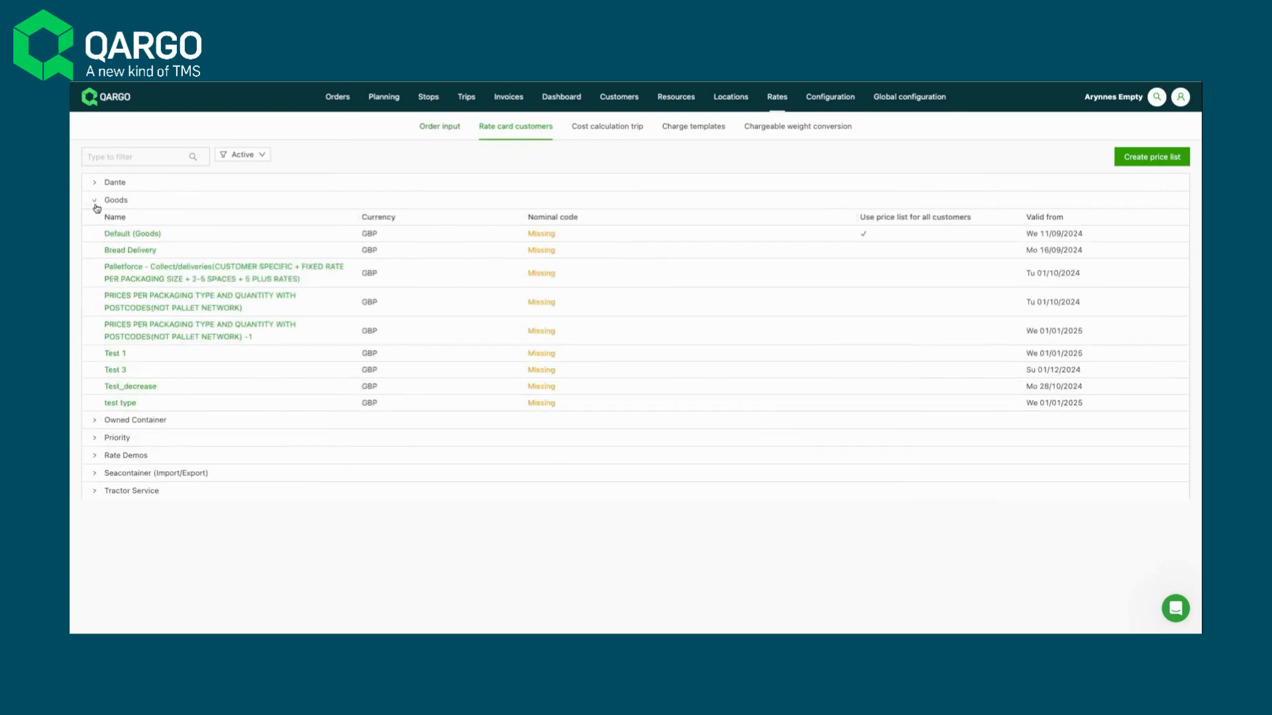
click(95, 186)
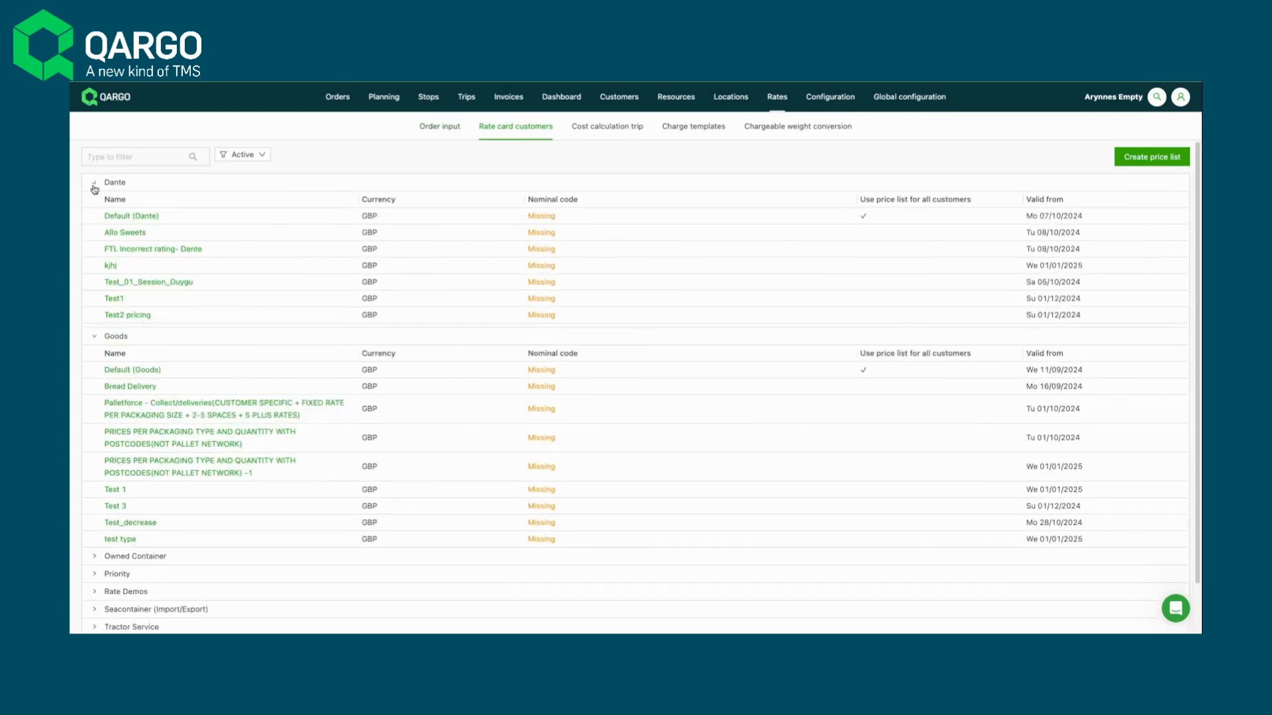
click(94, 188)
click(97, 204)
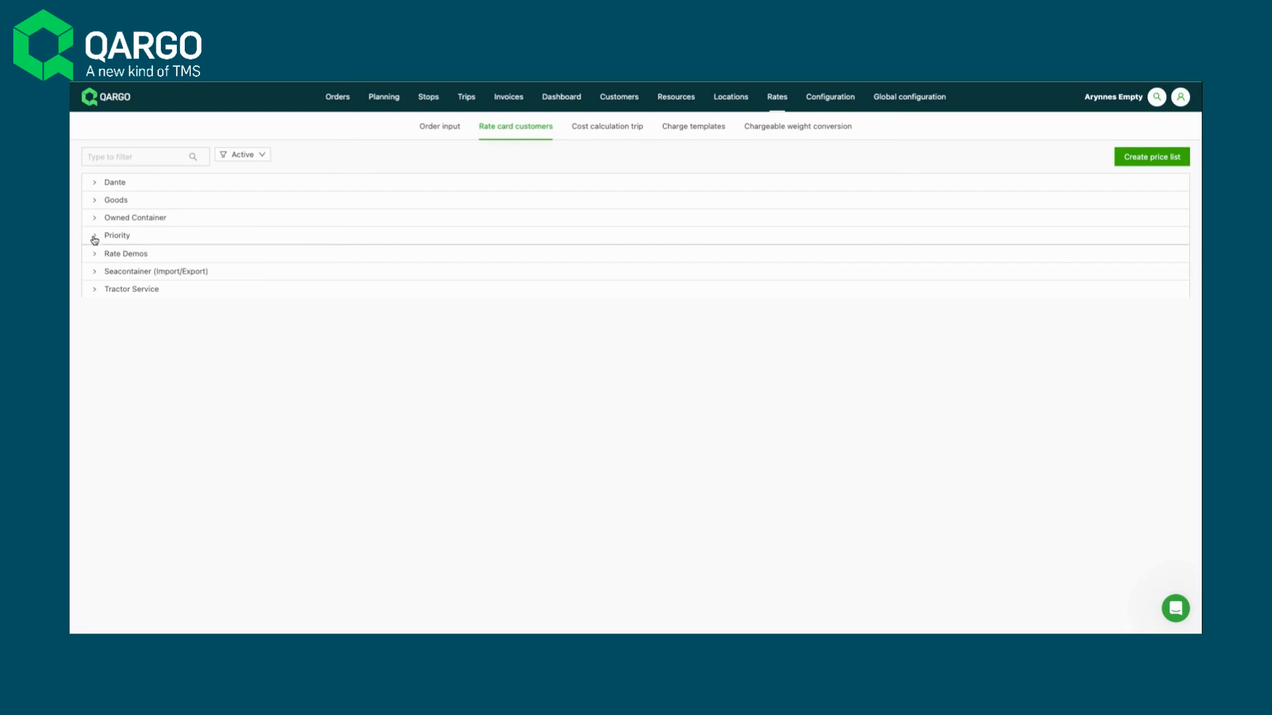
click(95, 238)
click(95, 237)
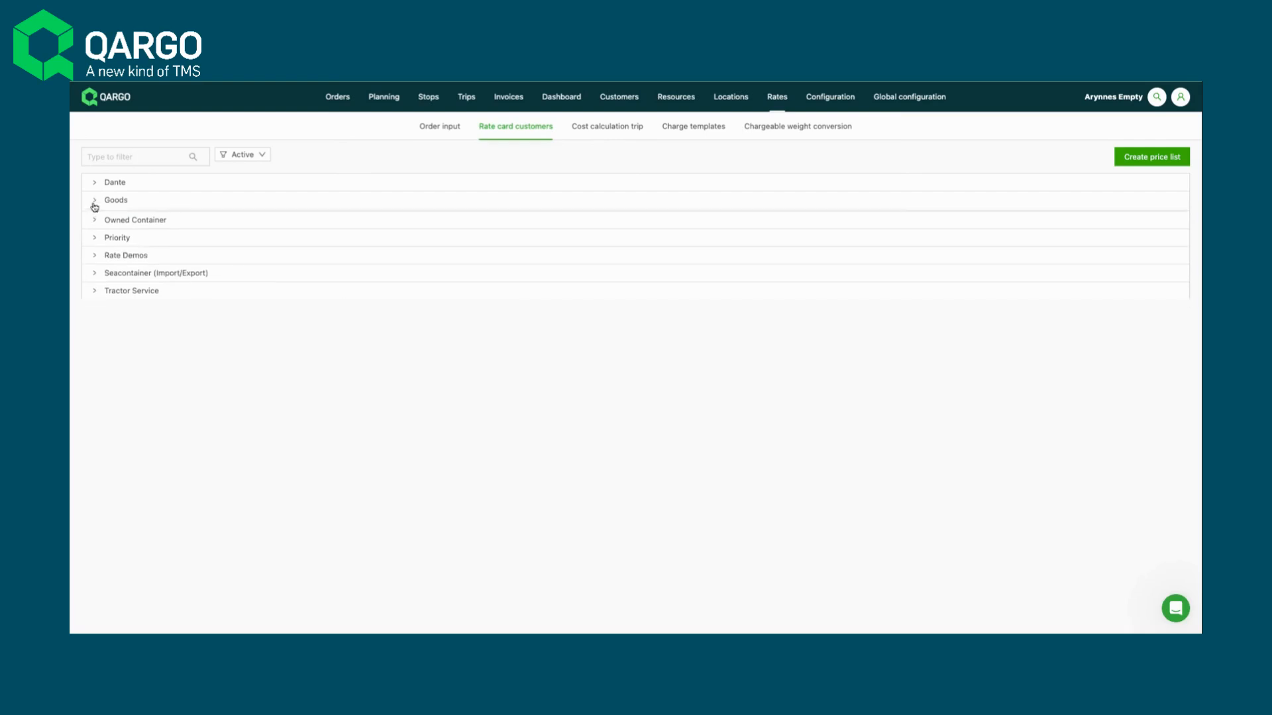
click(94, 203)
click(95, 204)
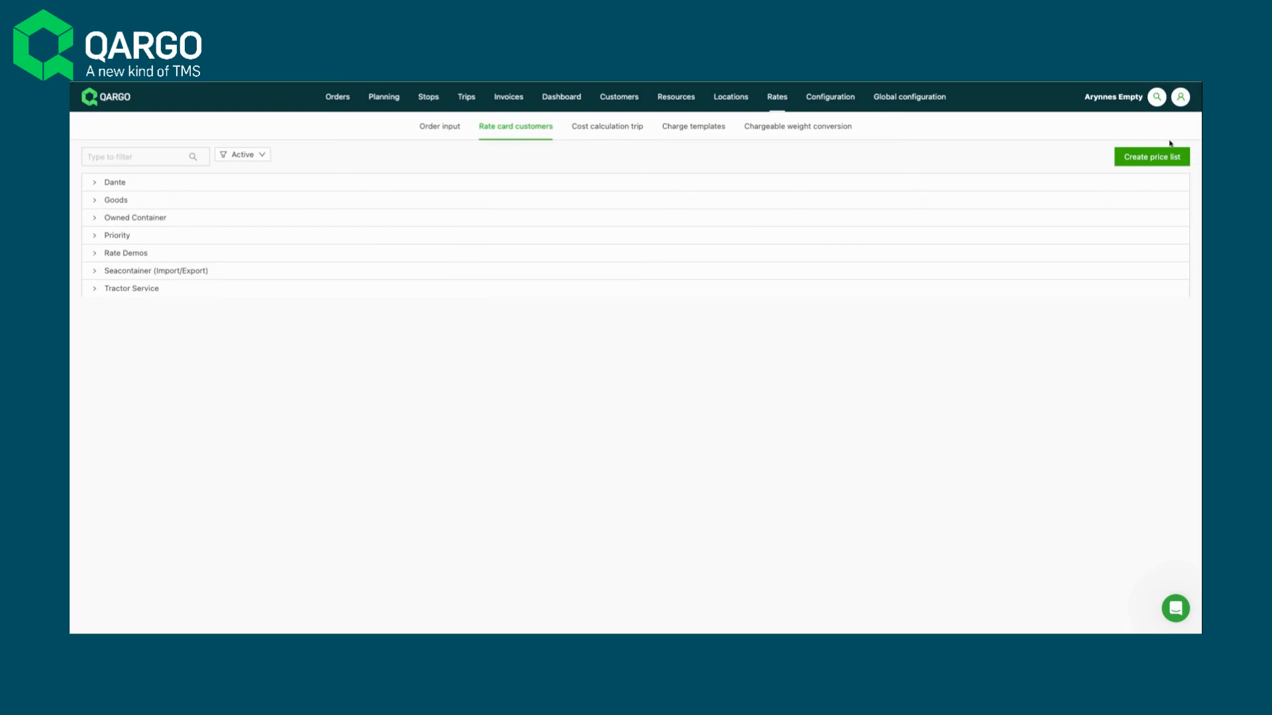
- Create and save a price list named "Multiple Tier / Variables" for the Rate Demos transport service, valid from 01/01/2025
click(1161, 164)
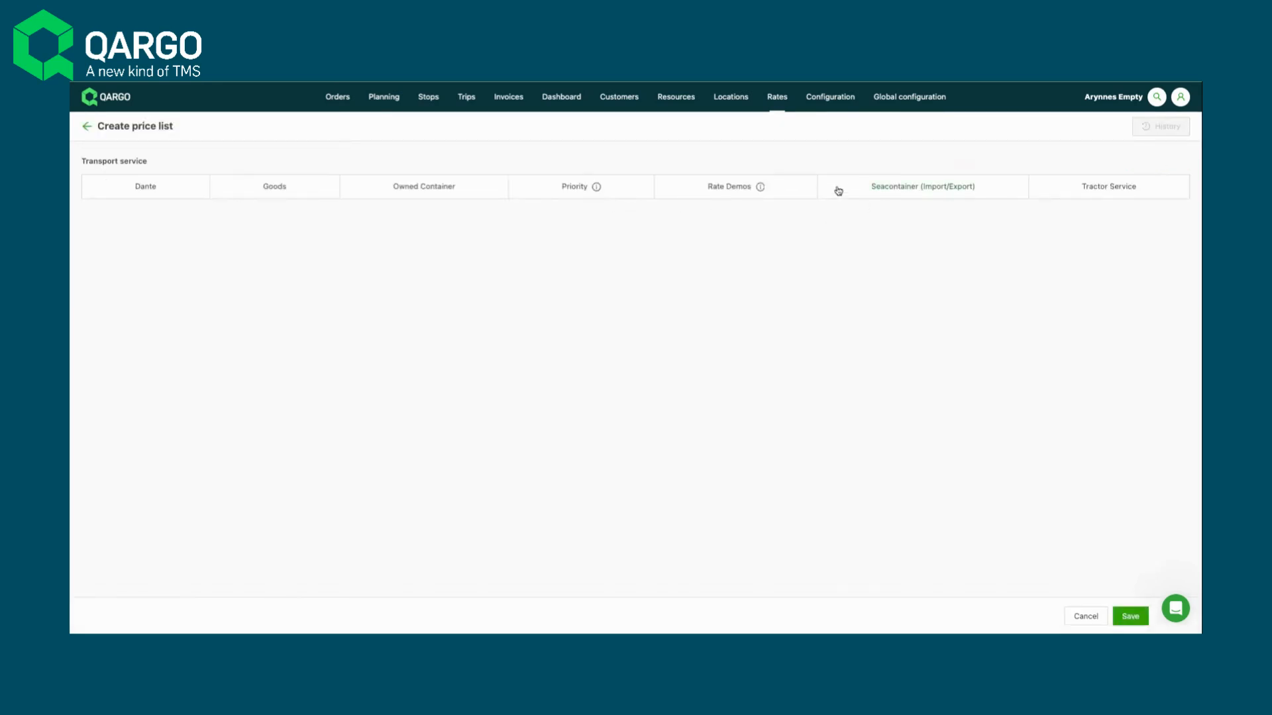
click(720, 194)
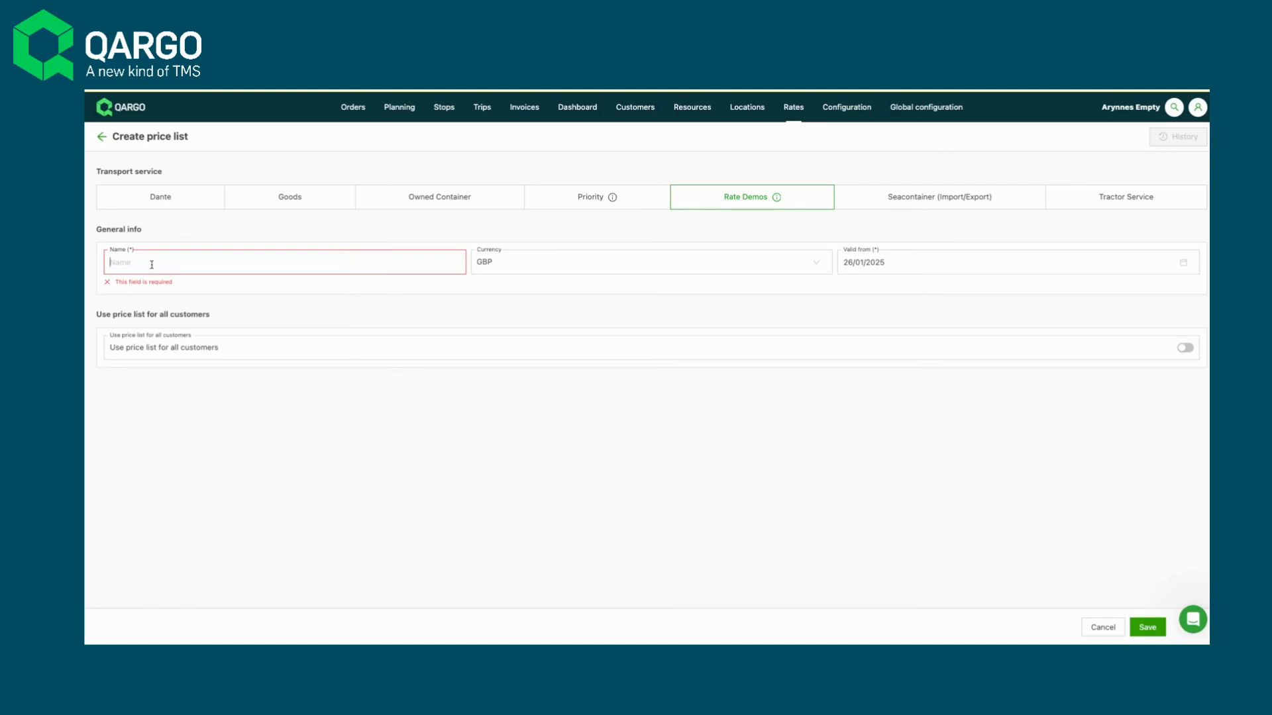
text(Myu)
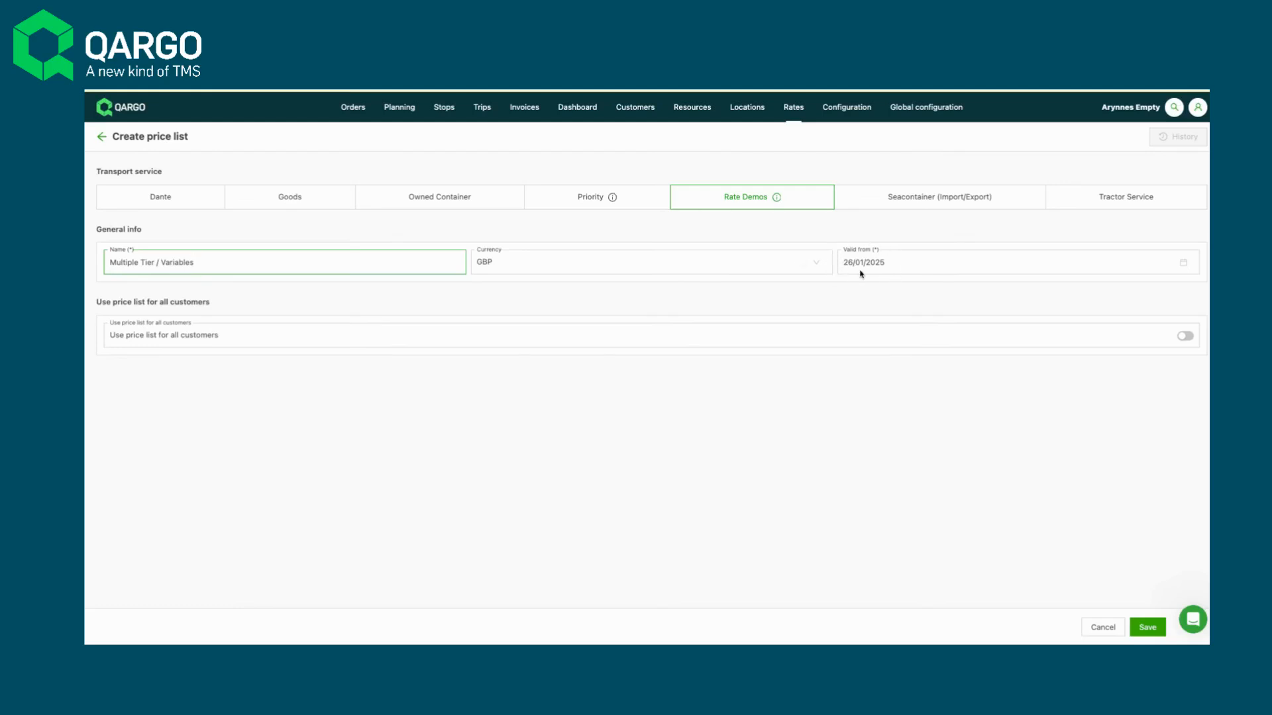
click(877, 264)
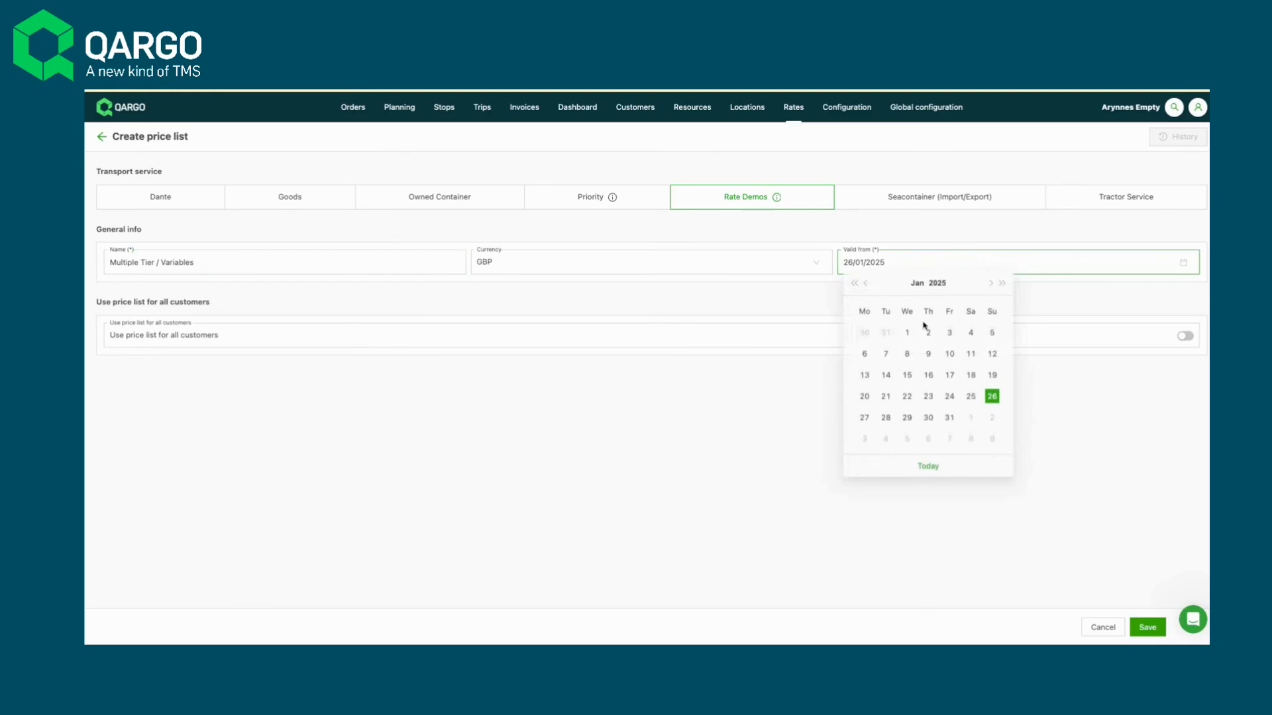
click(907, 333)
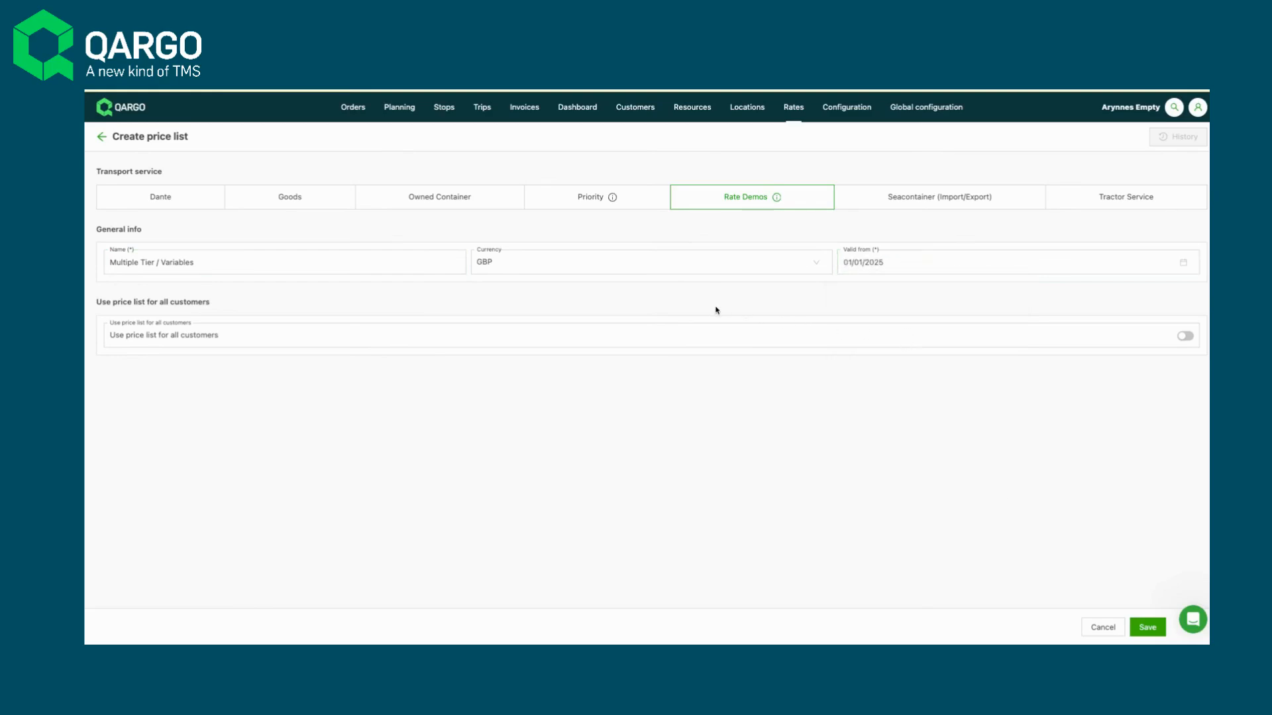
click(721, 331)
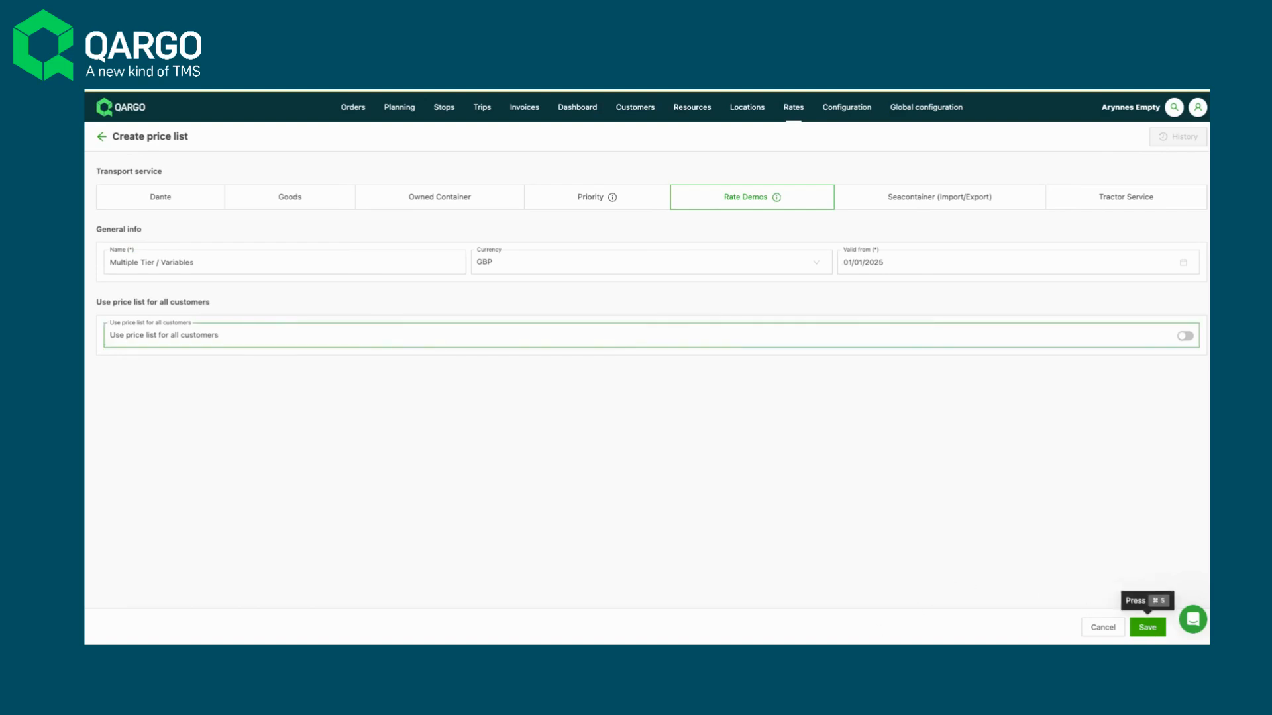
click(1147, 628)
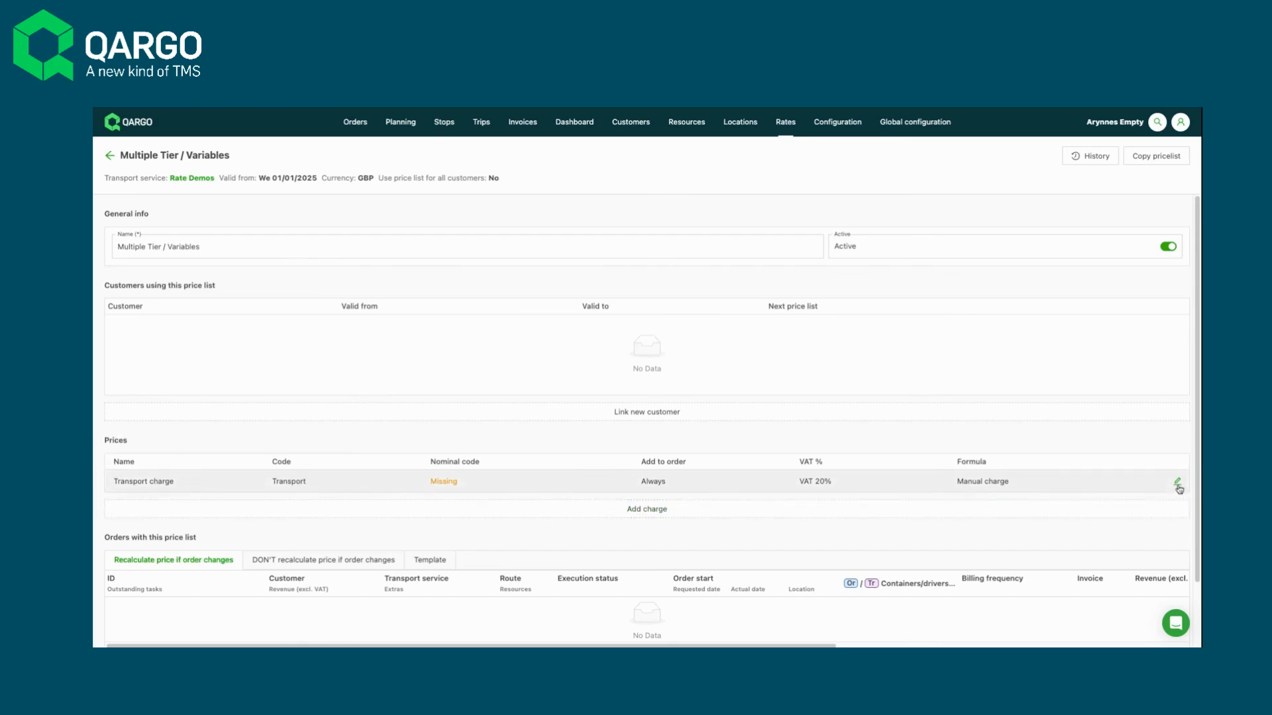
- Open the Transport charge price for editing and set its valid-from date to 01/01/2025
click(1178, 483)
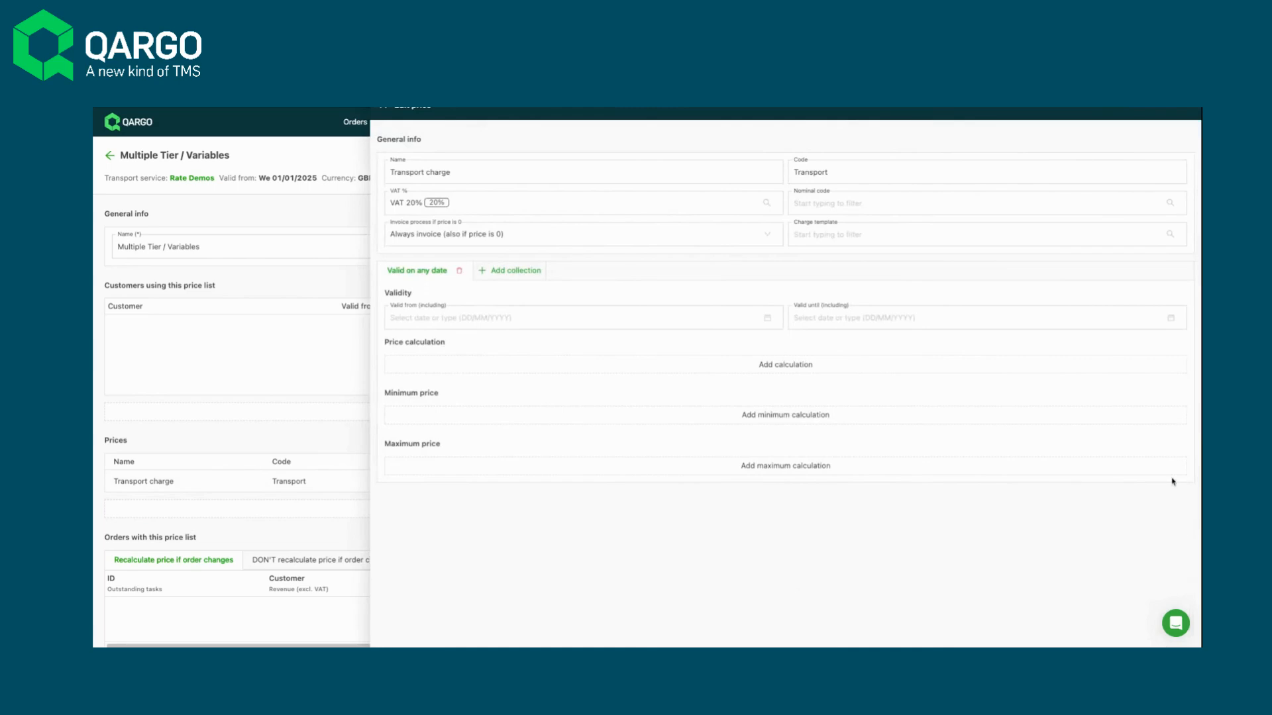
click(505, 319)
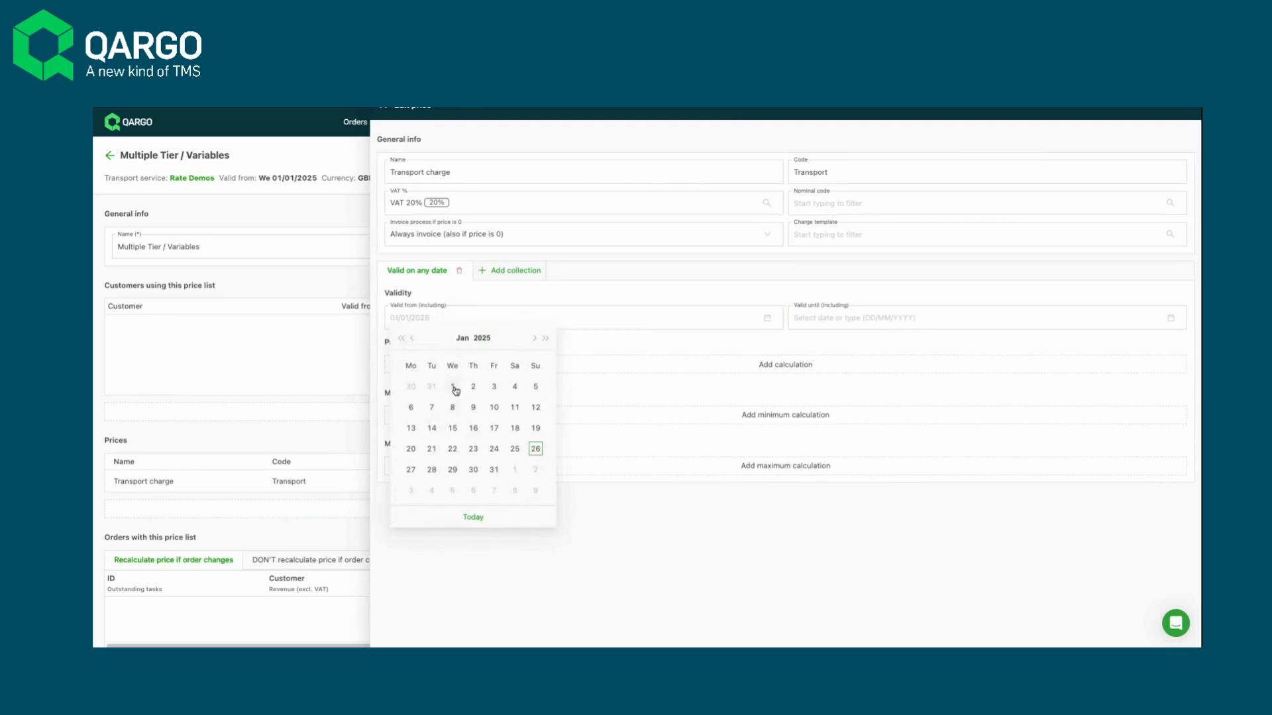
click(456, 390)
- Set the Transport charge's valid-until date to 31/12/2025
click(884, 323)
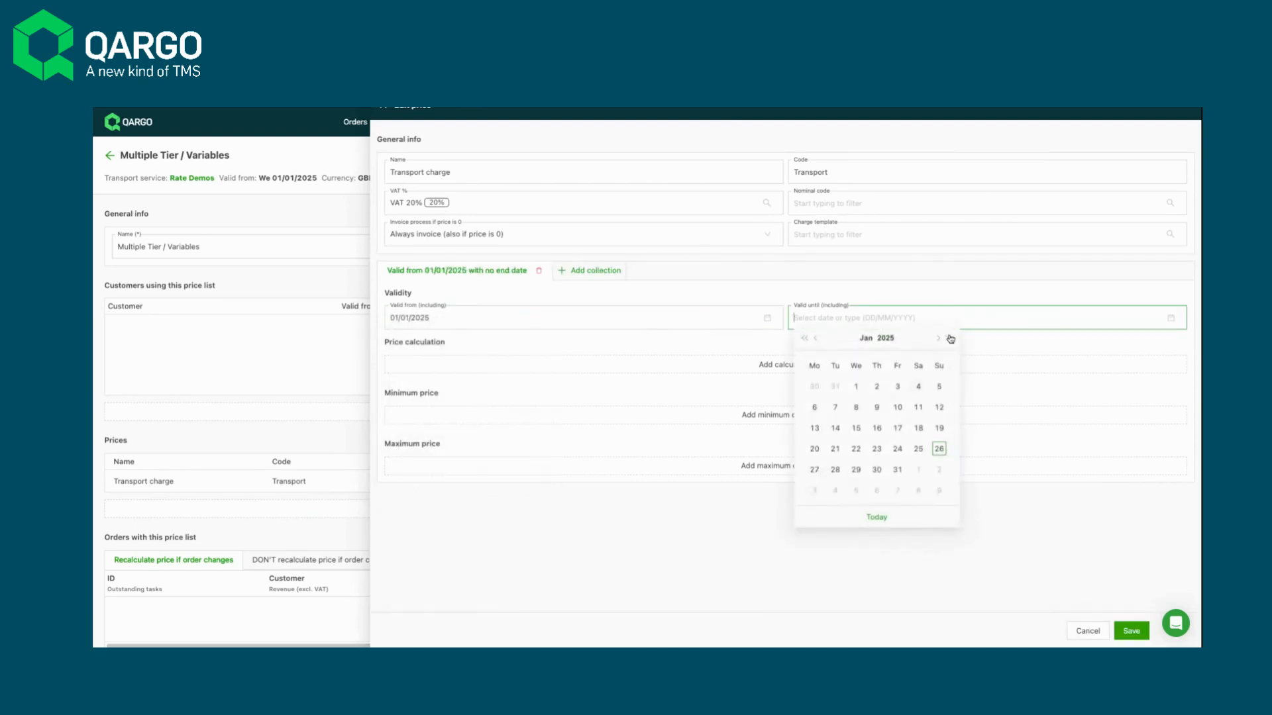
click(949, 338)
click(855, 387)
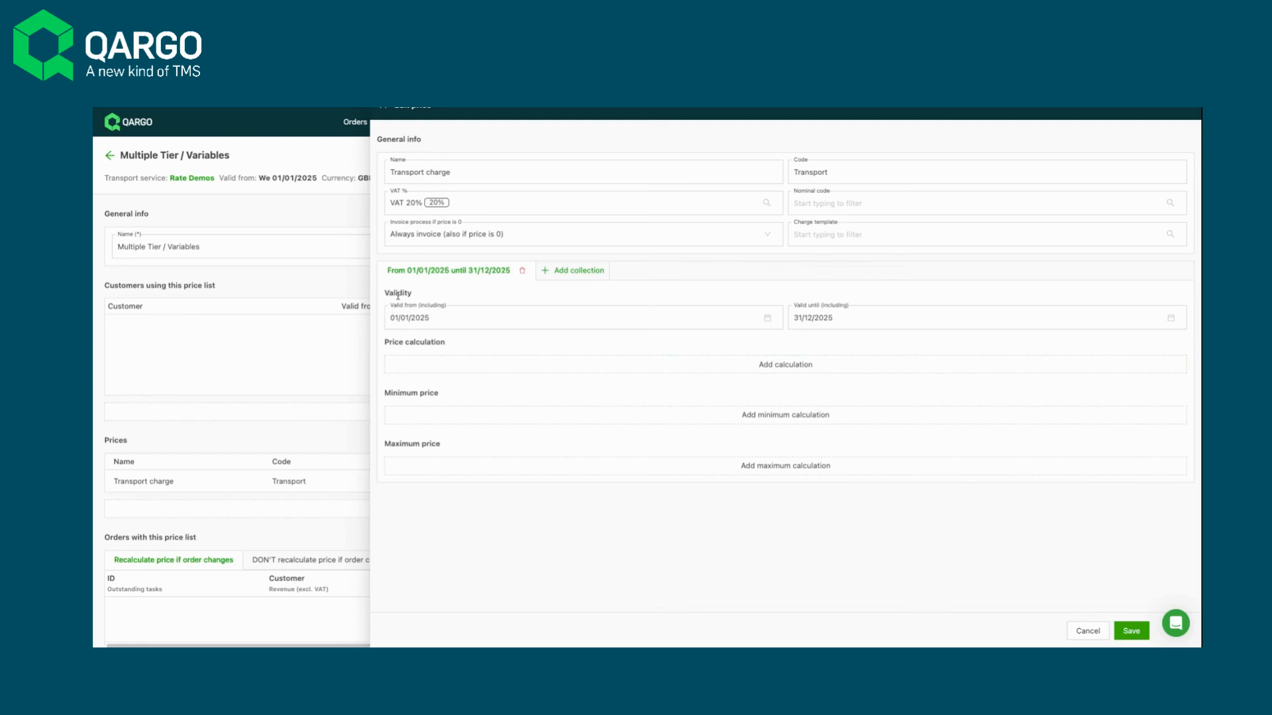
- View the options for adding another collection, and clear the Transport charge's valid-until date
click(583, 276)
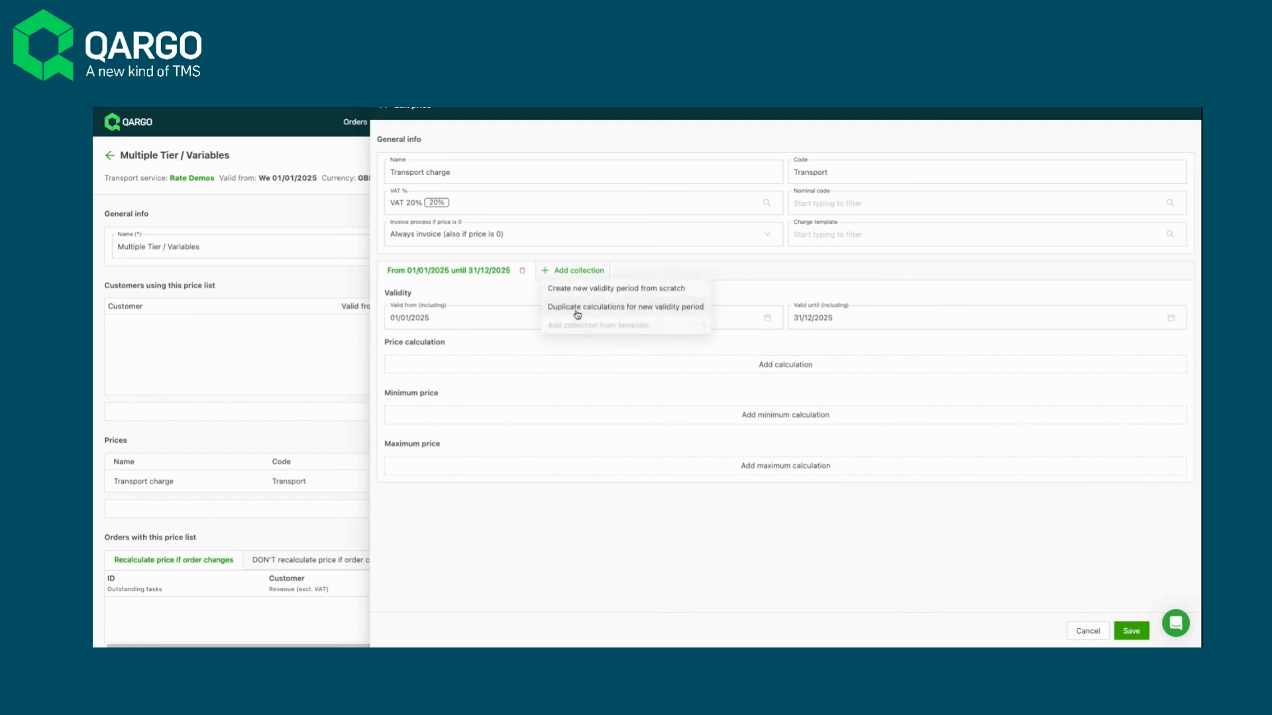
click(790, 303)
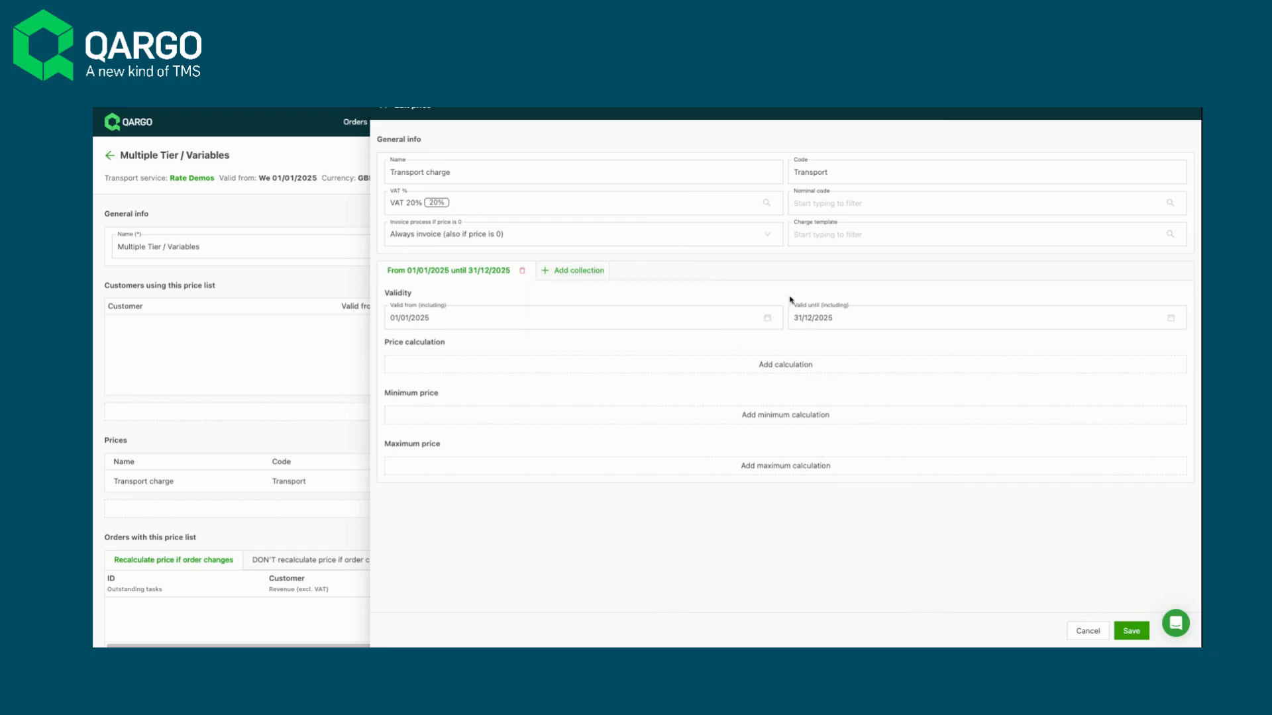
click(1139, 320)
click(1170, 317)
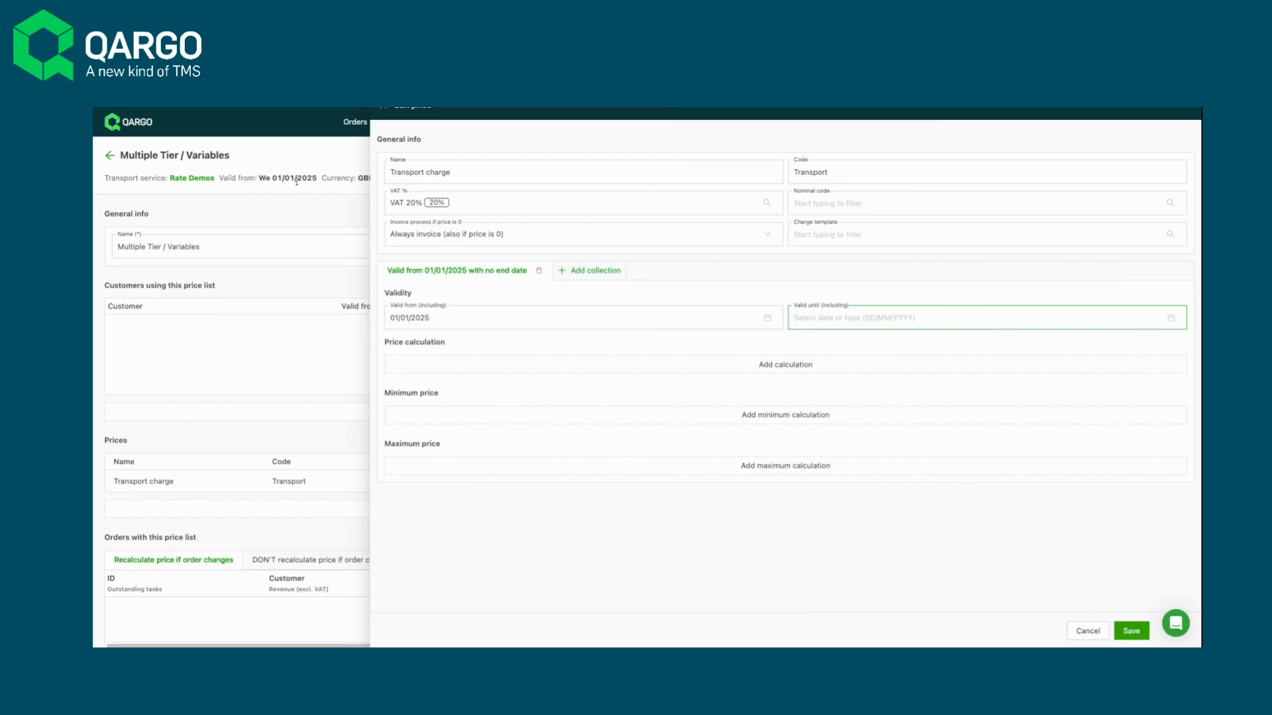
- Add a price calculation to the Transport charge with Price table as its calculation method
click(785, 365)
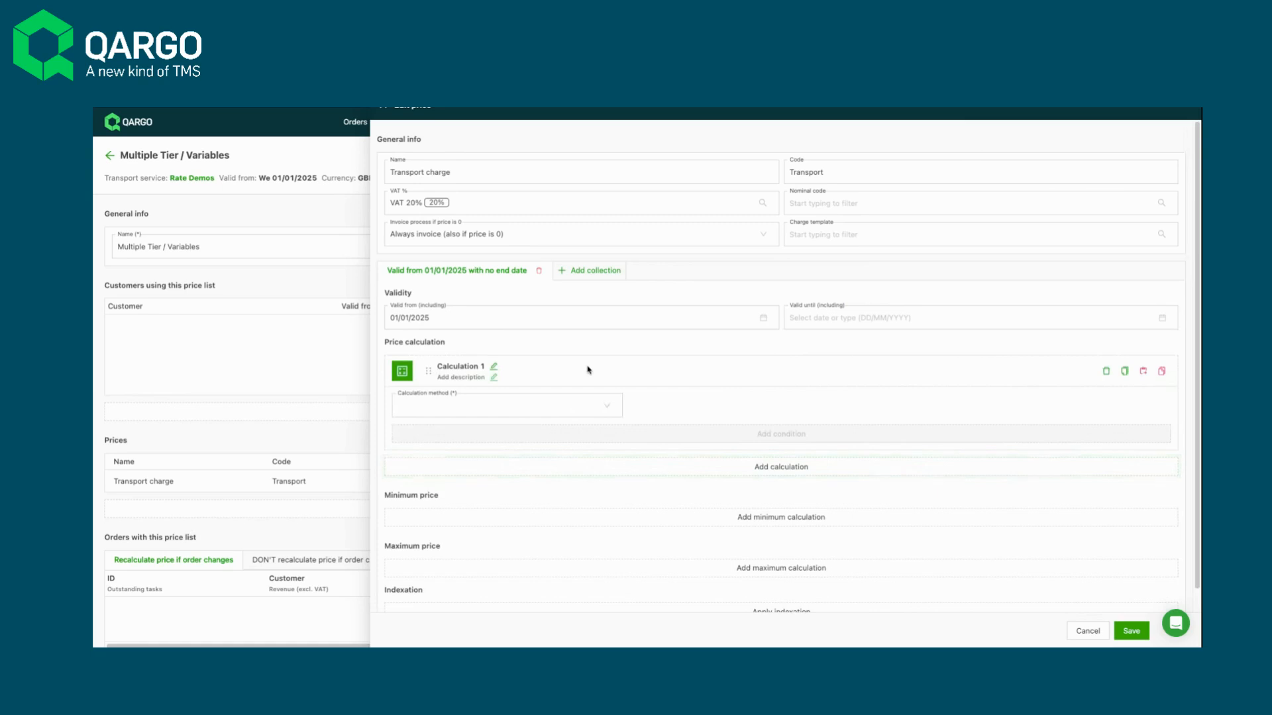
click(608, 413)
click(686, 418)
click(613, 412)
click(581, 466)
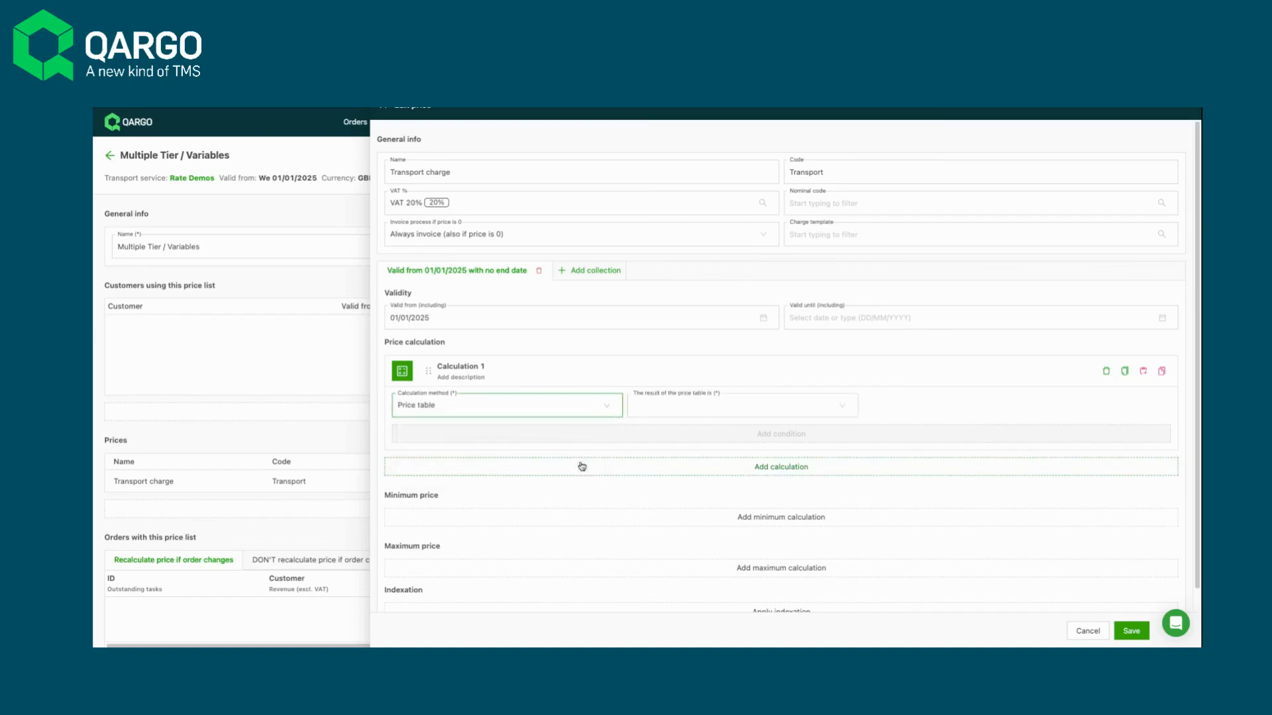
- Set the price table result to Multiplied by a metric, using Goods (ordered) / Total pallet spaces / Per packaging type / product
click(650, 410)
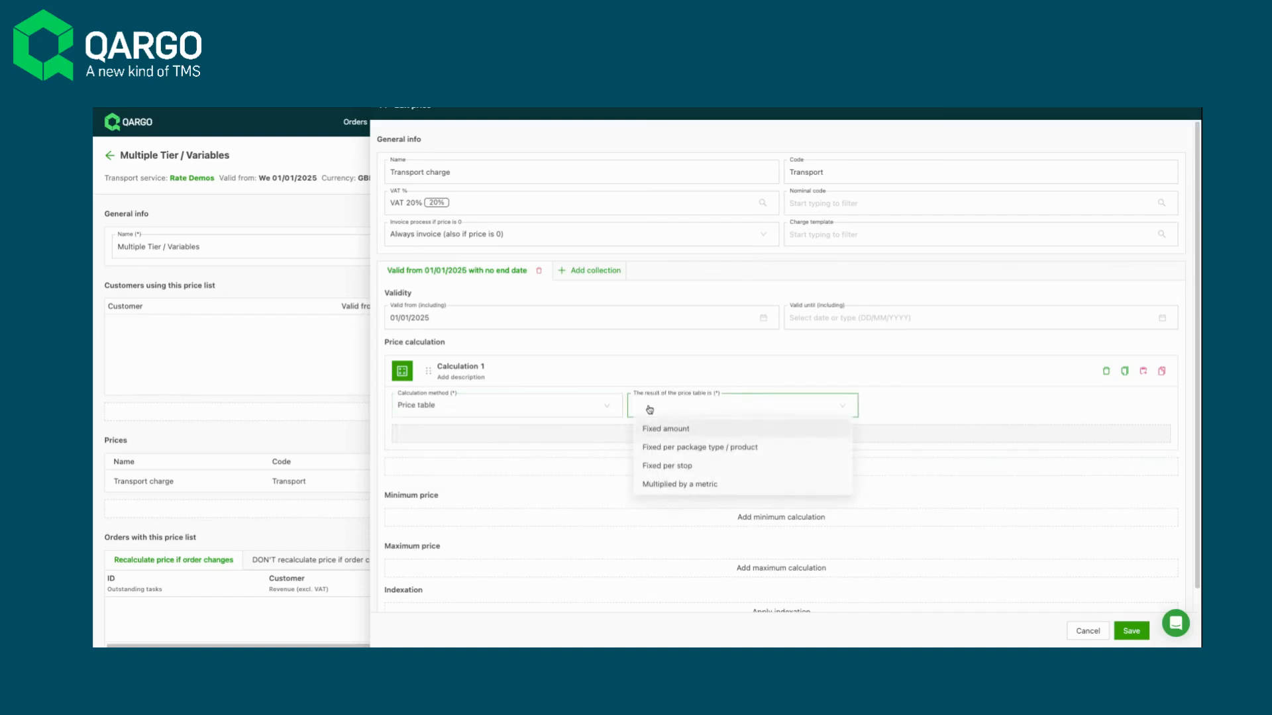
click(665, 492)
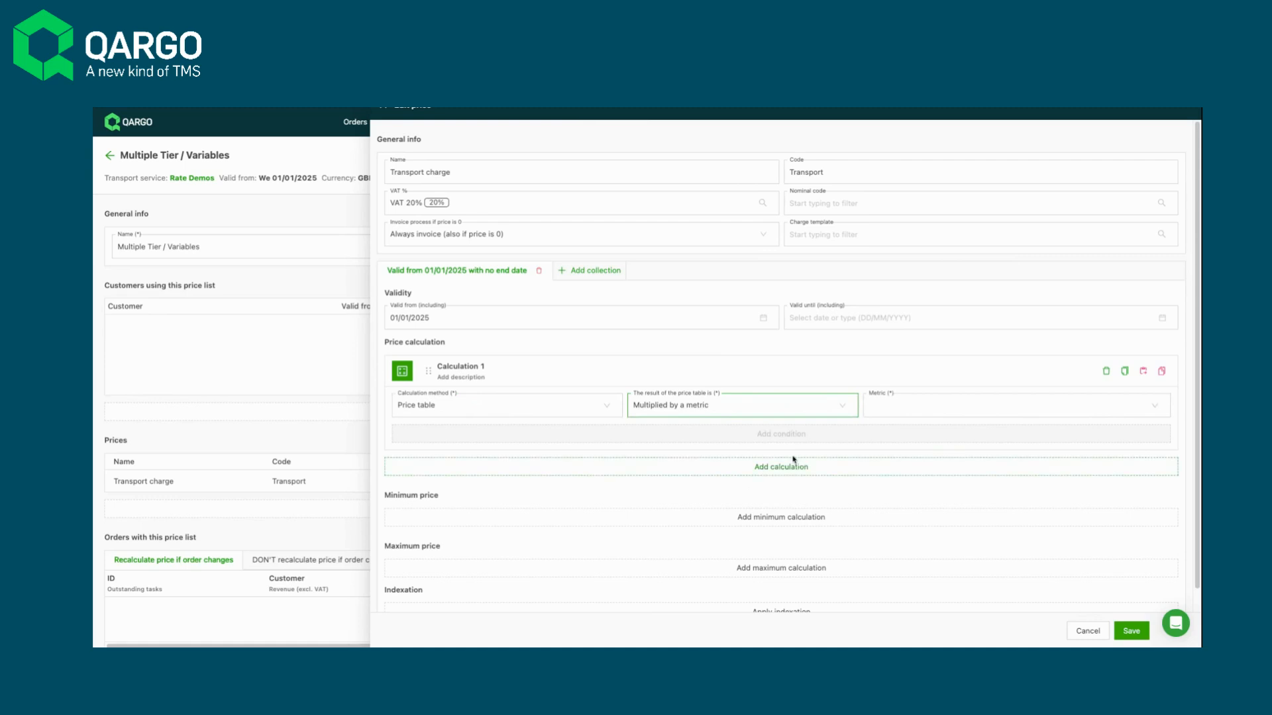
click(882, 412)
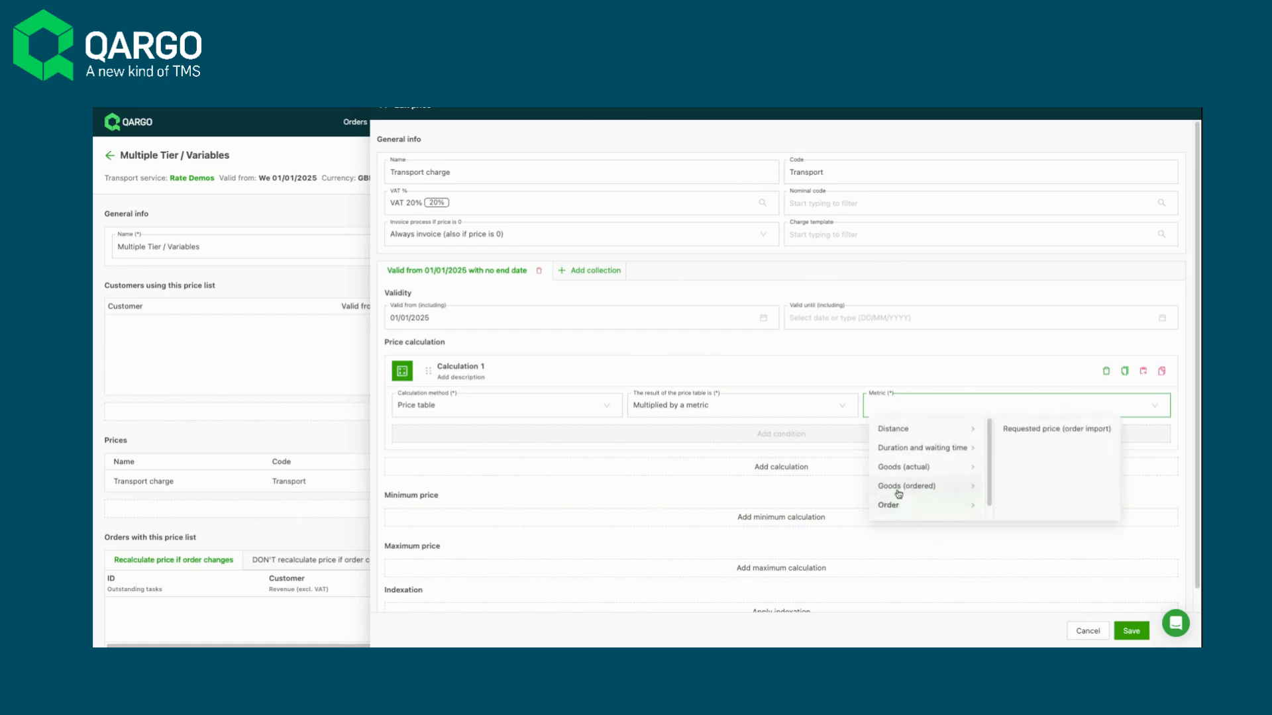
mouse_move(898, 490)
mouse_move(1016, 488)
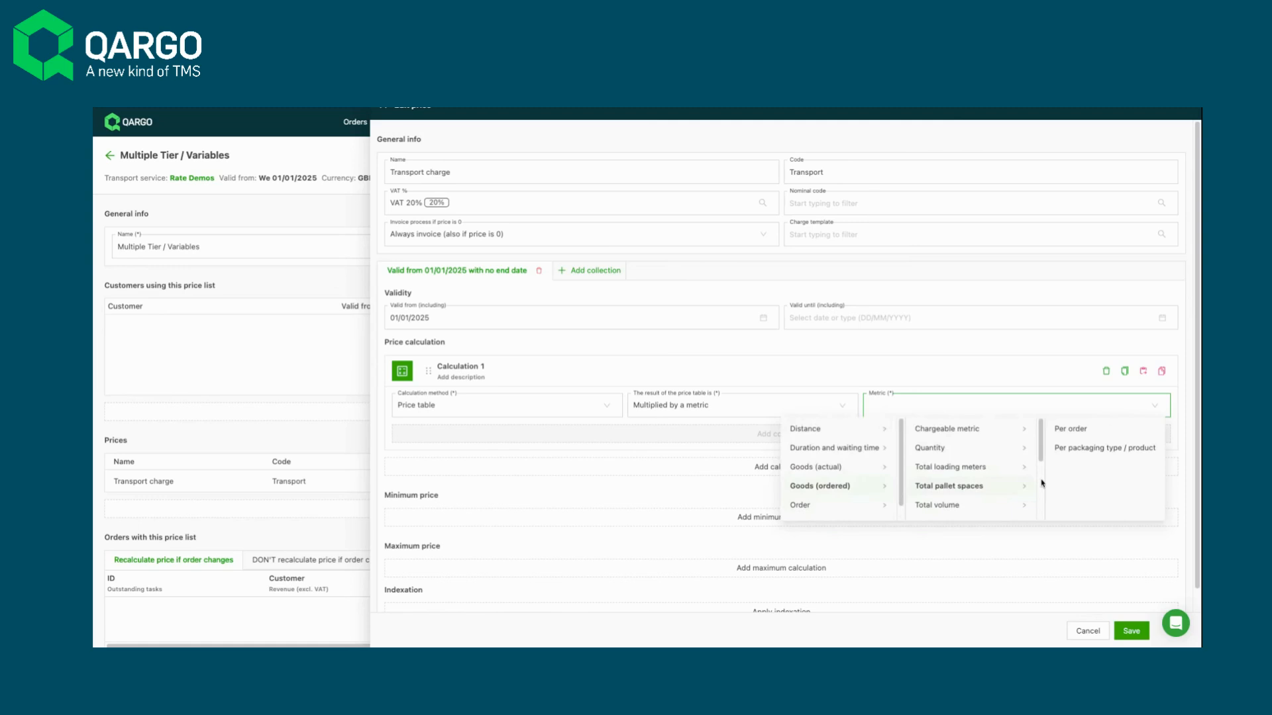
click(1088, 450)
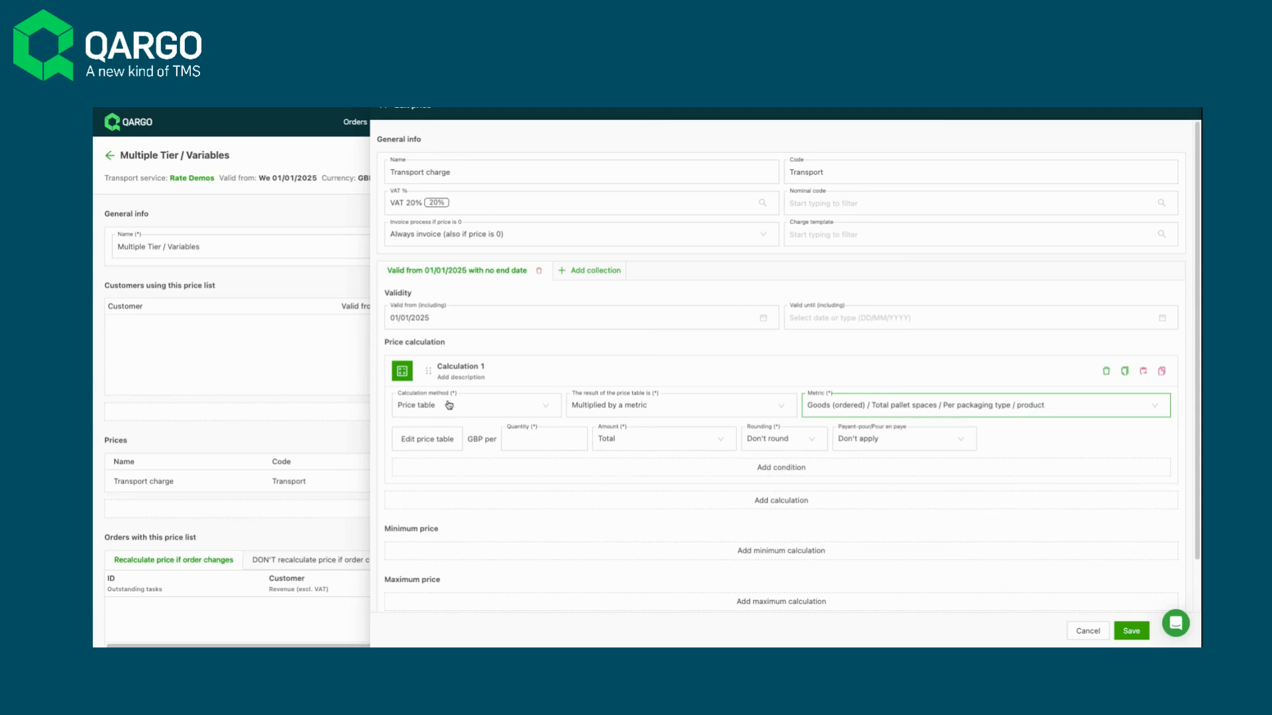
click(691, 410)
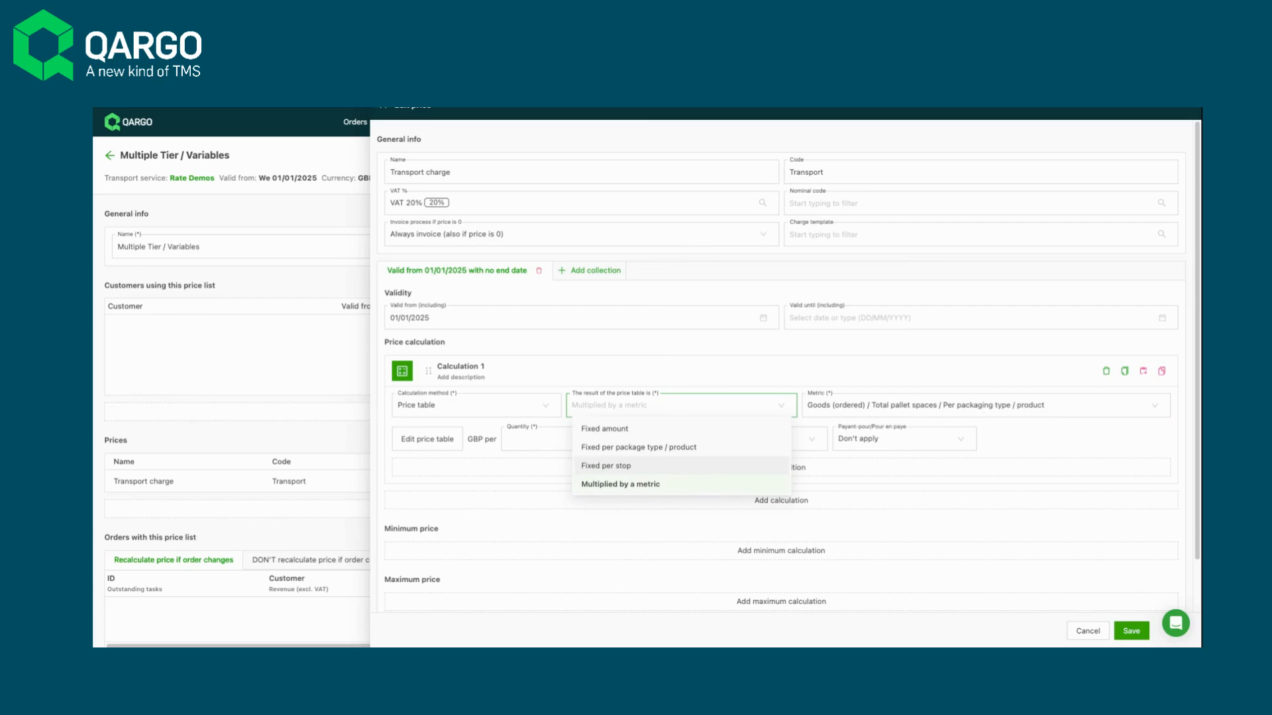
click(947, 469)
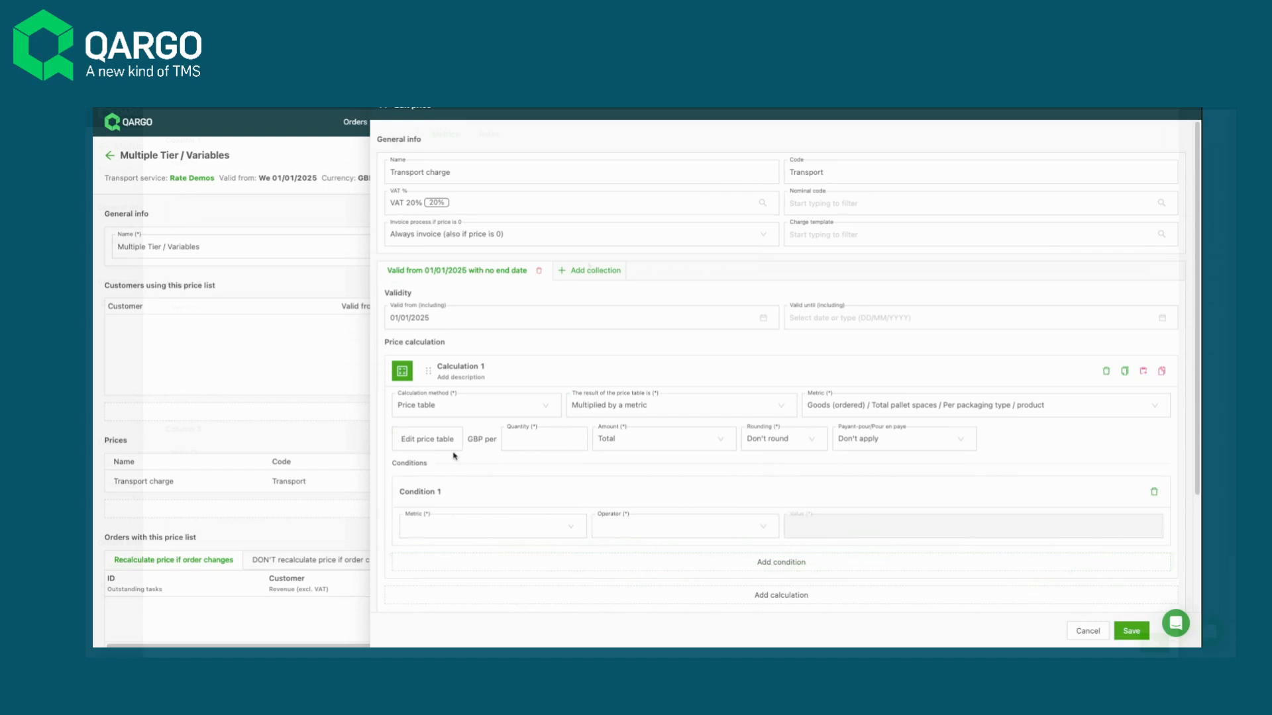
- Open the price table for editing and define column 1 with the metric Order / Service level and filter type Equals
click(427, 439)
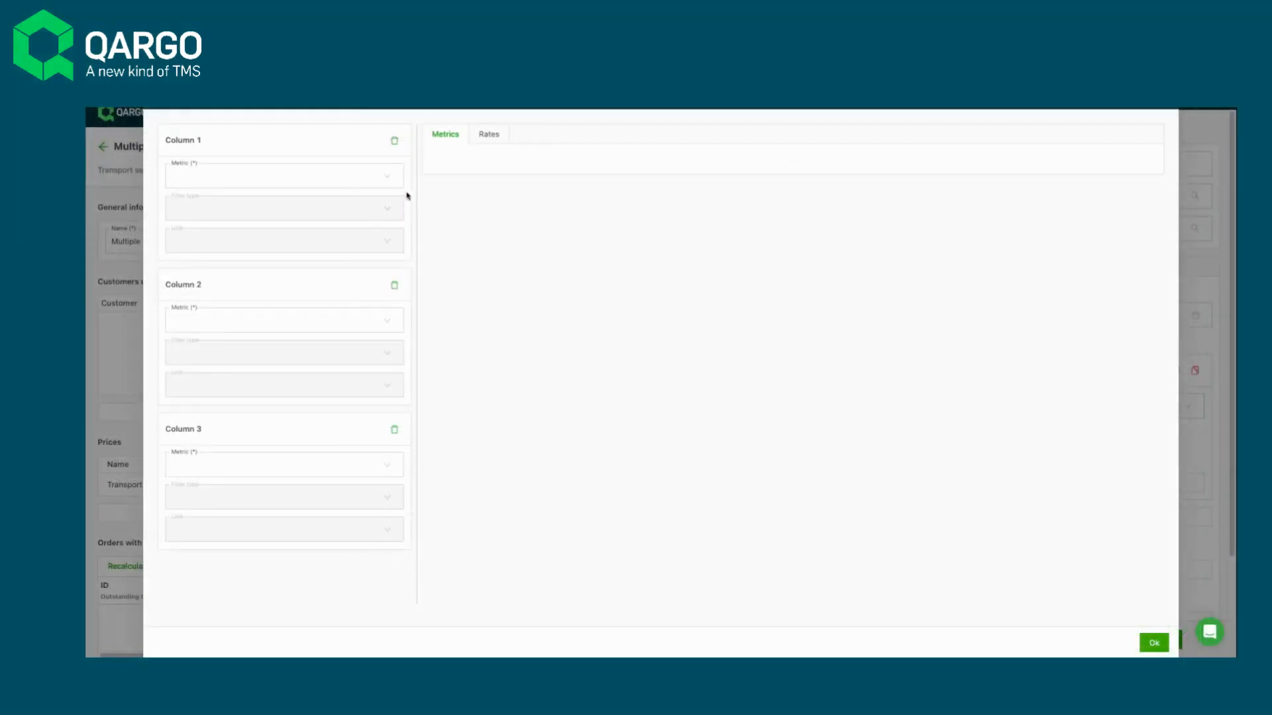
click(385, 180)
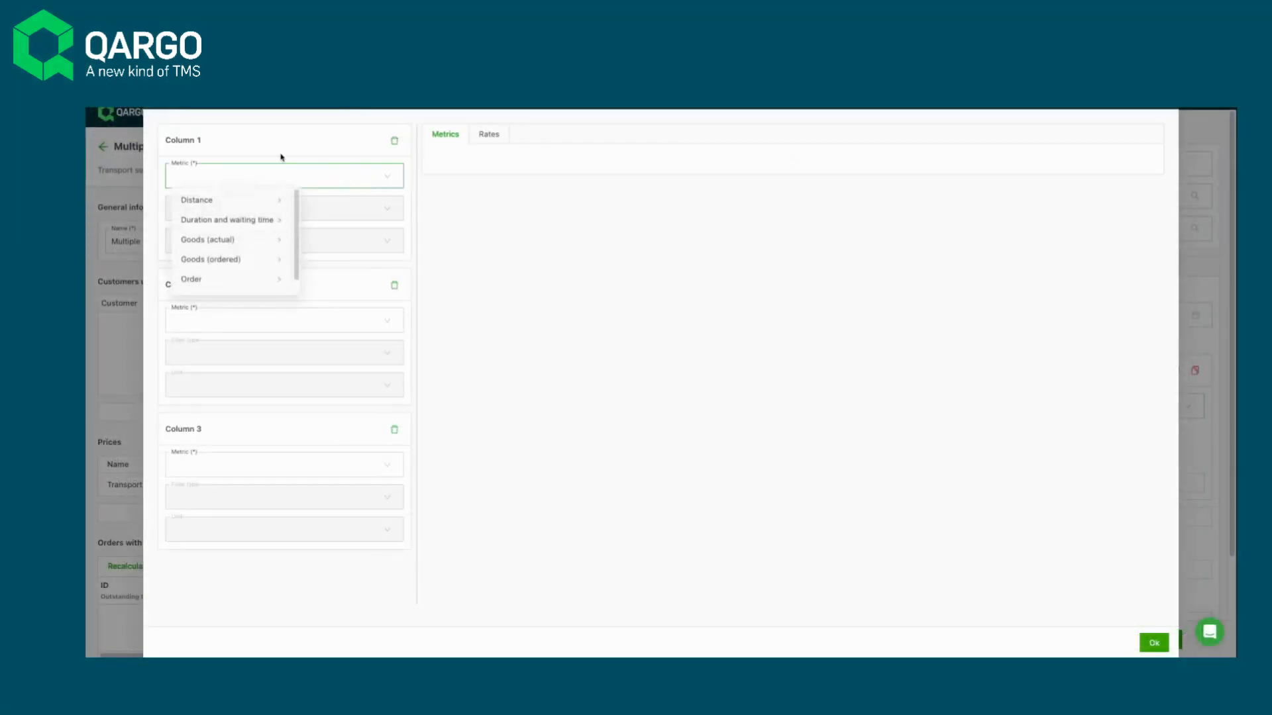
click(218, 151)
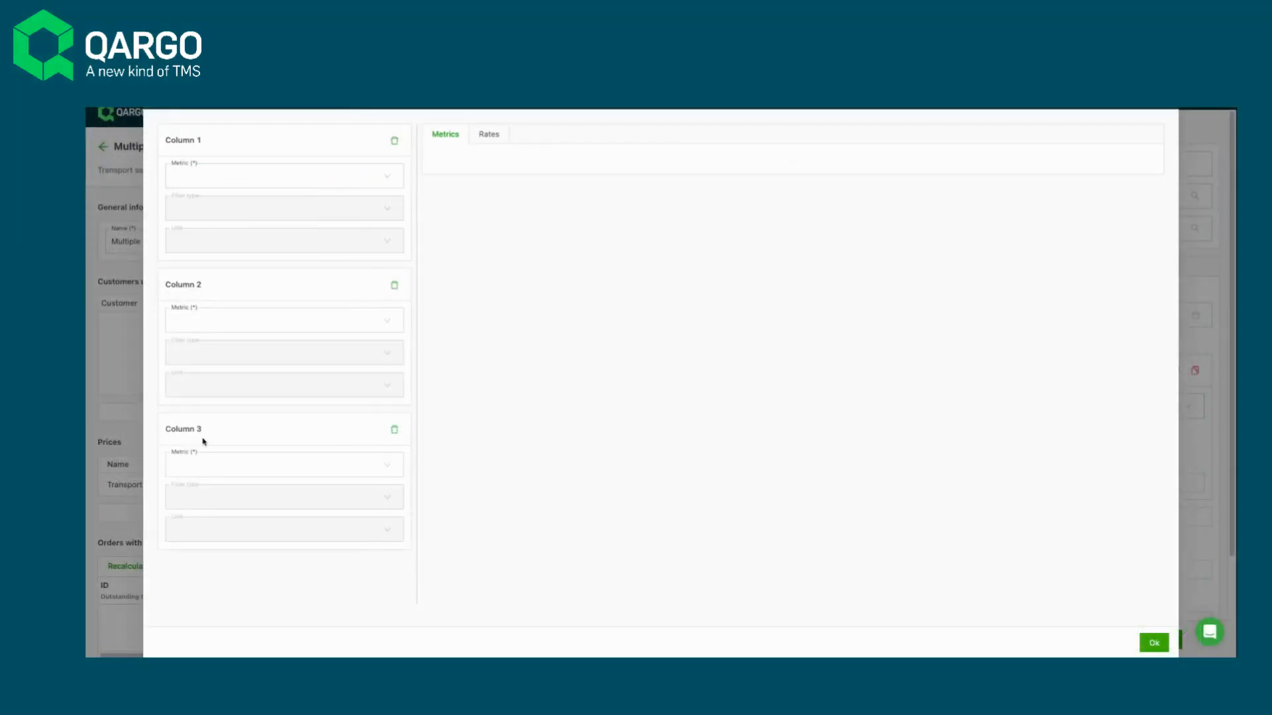
click(195, 175)
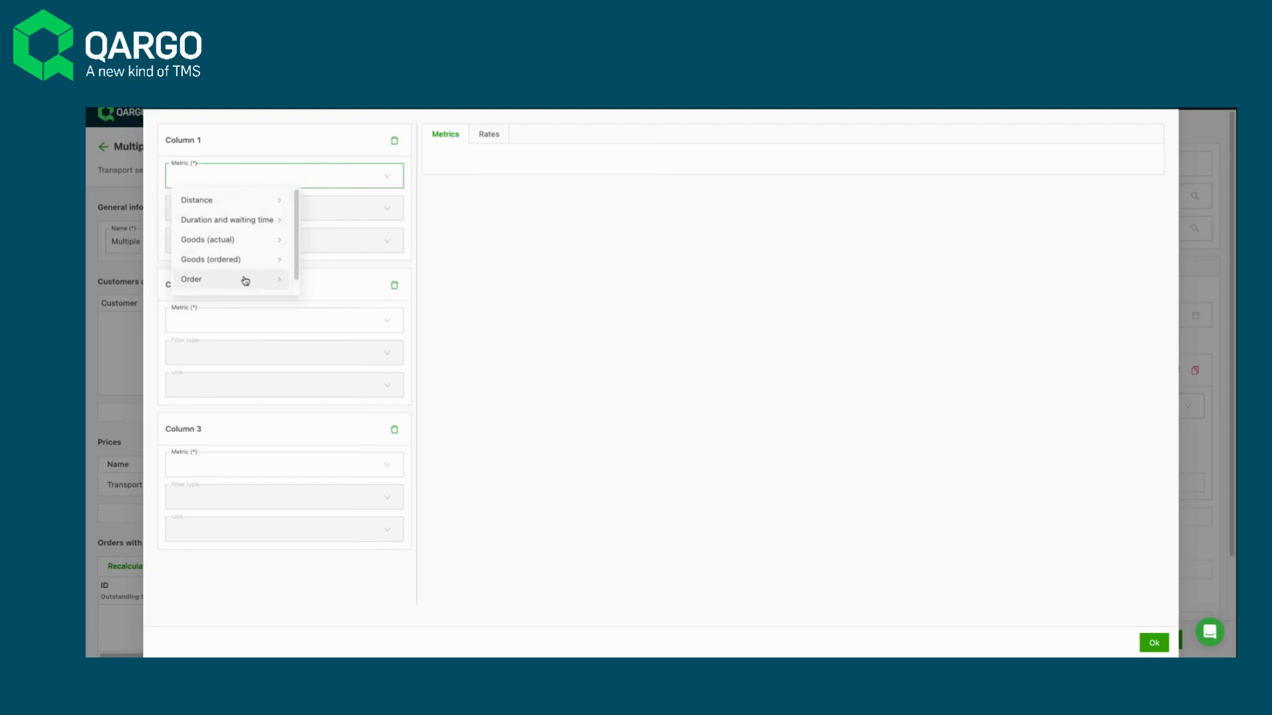
mouse_move(245, 280)
click(333, 264)
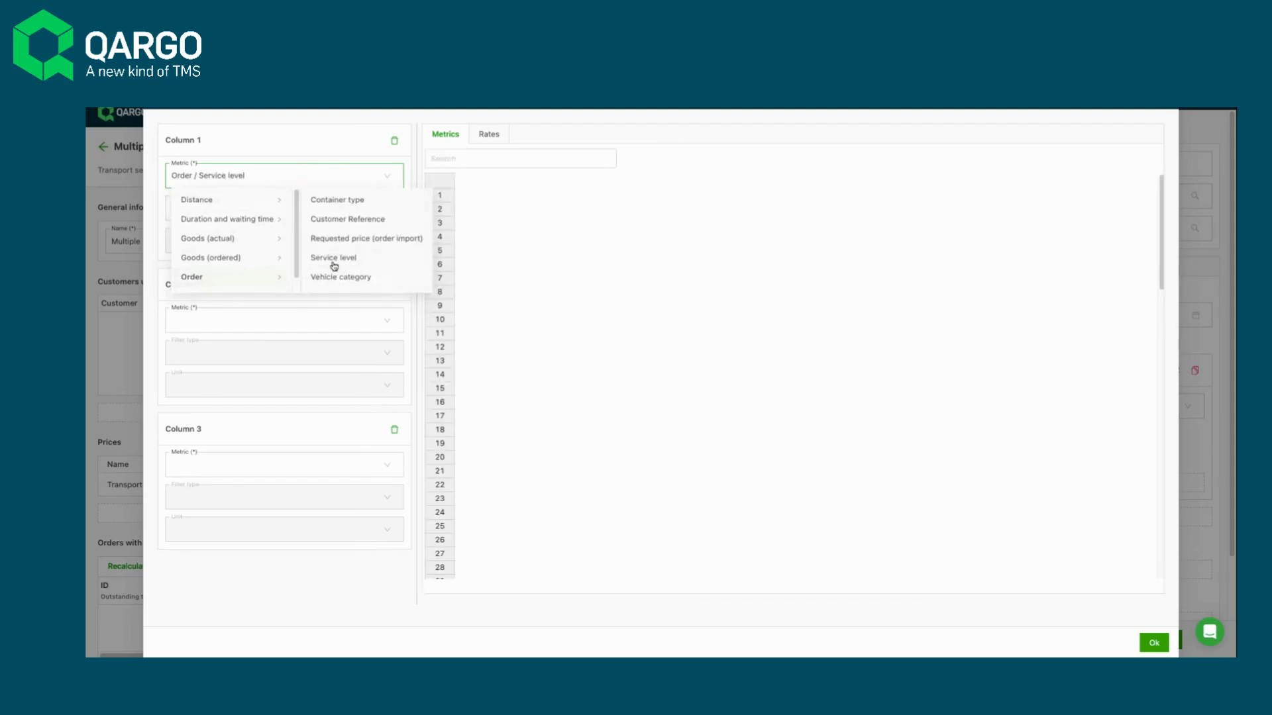
click(299, 211)
click(291, 236)
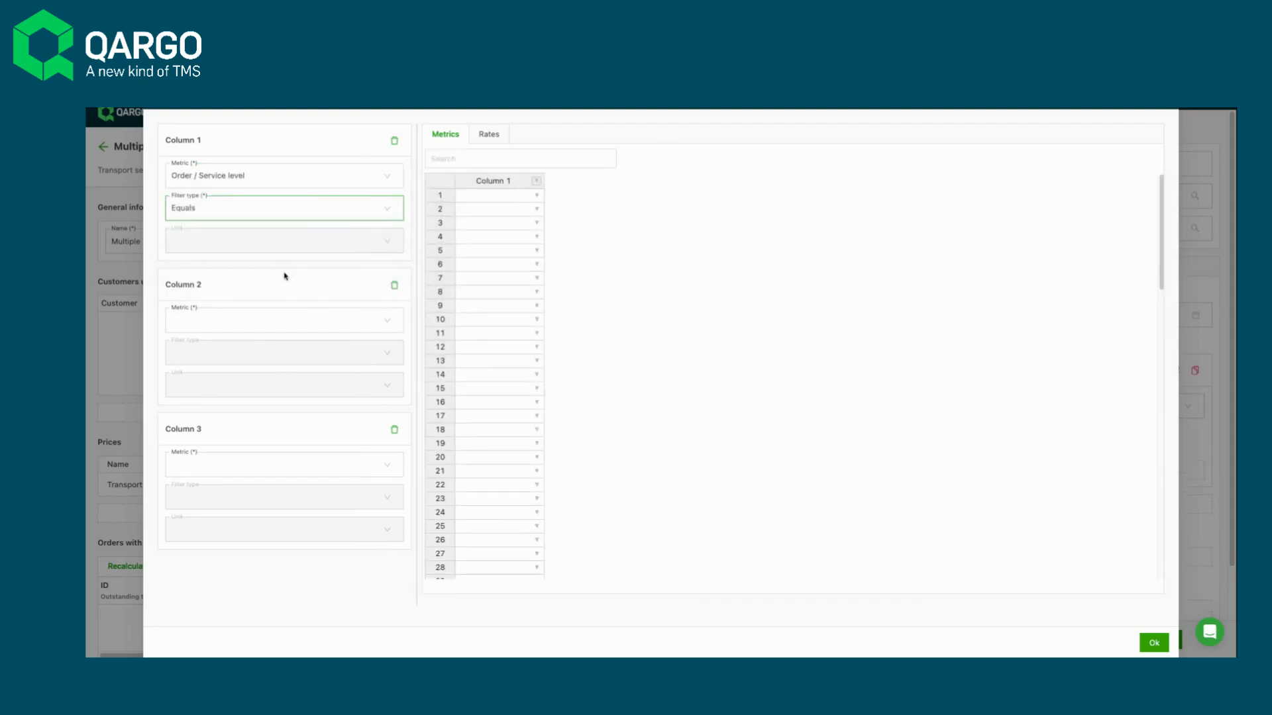
- Define column 2 of the price table with the metric Goods (ordered) / Predefined package size and filter type Equals
click(255, 323)
mouse_move(233, 404)
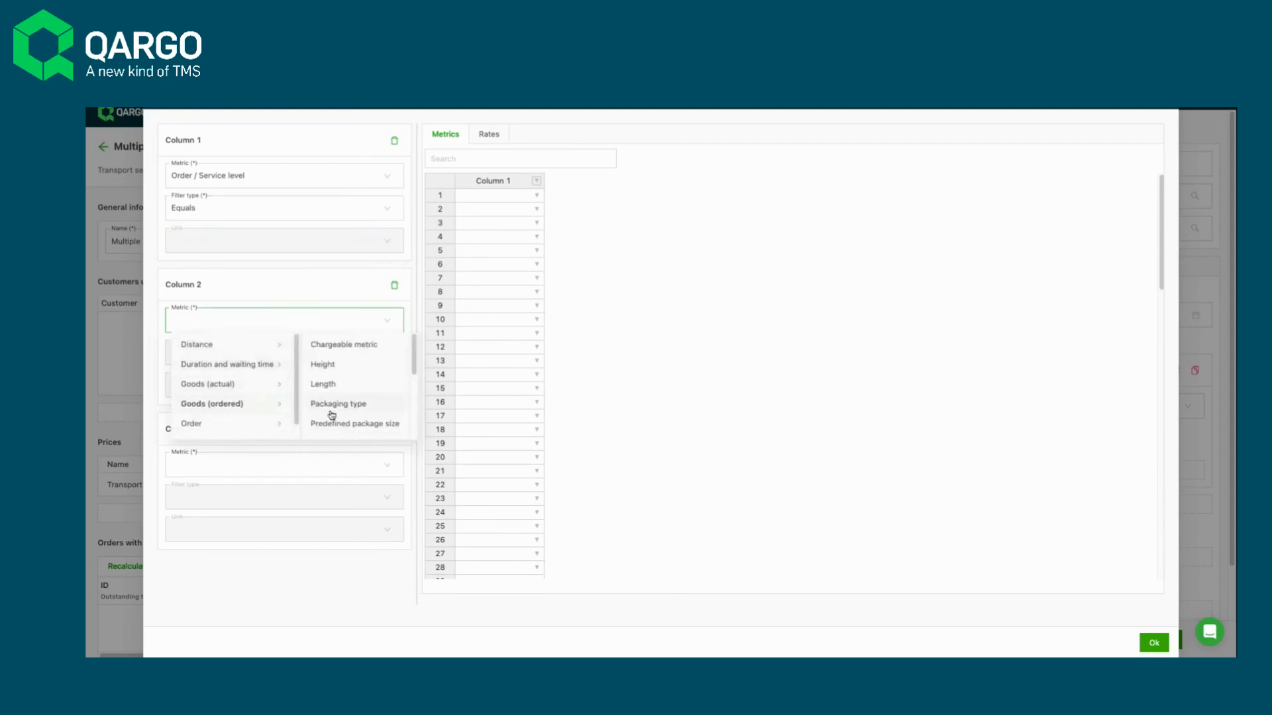
click(336, 426)
click(300, 355)
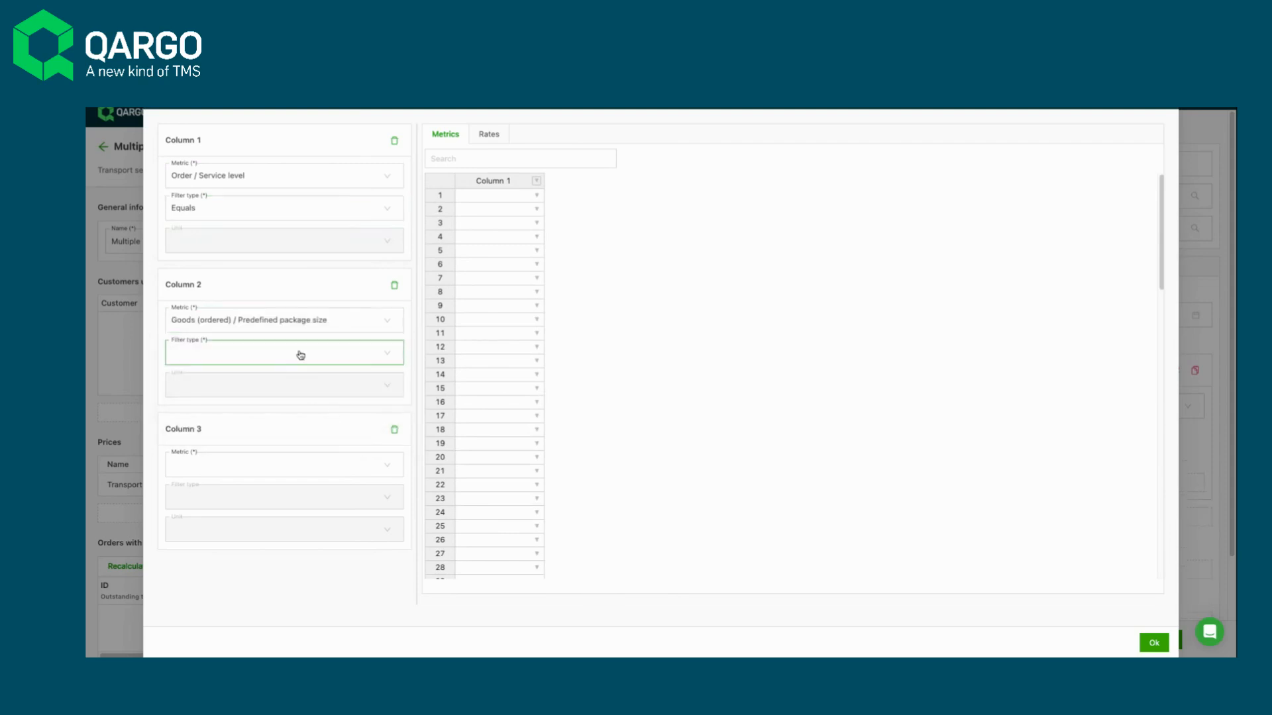
click(267, 383)
- Define column 3 with the metric Route / Stops / Postcode zone and filter type Equals
click(239, 468)
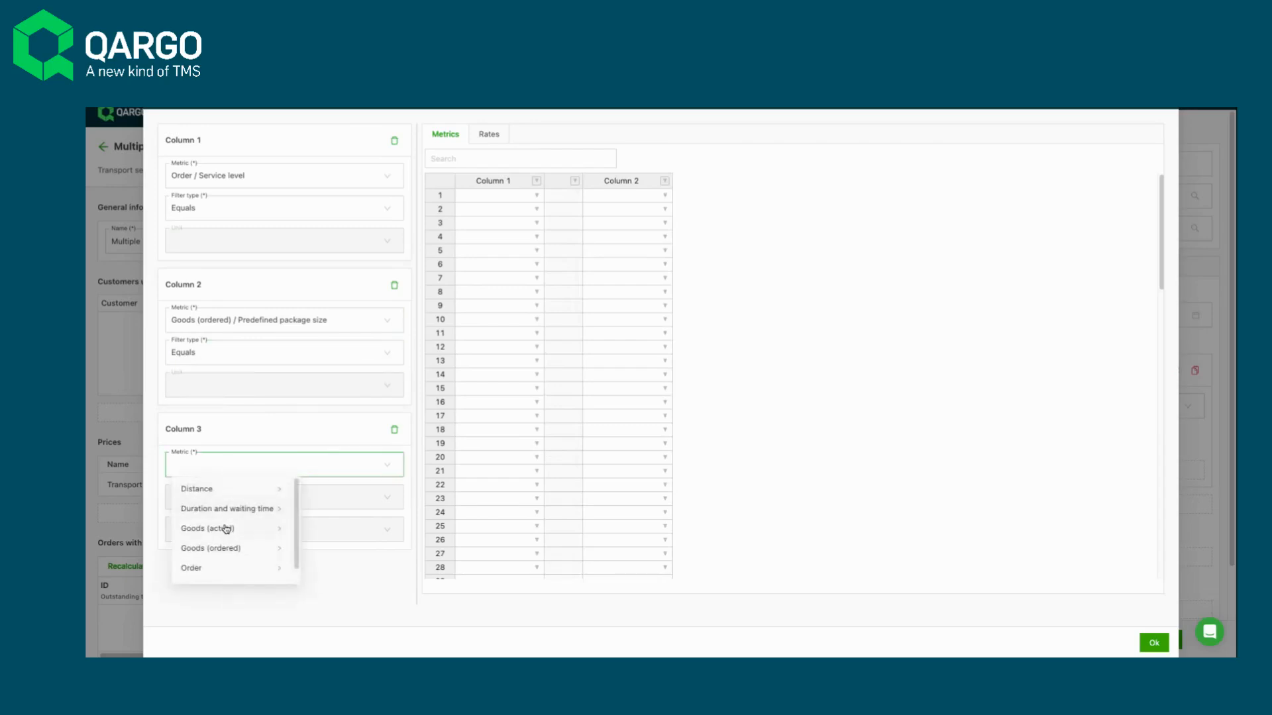
scroll(219, 556, down, 1)
mouse_move(213, 573)
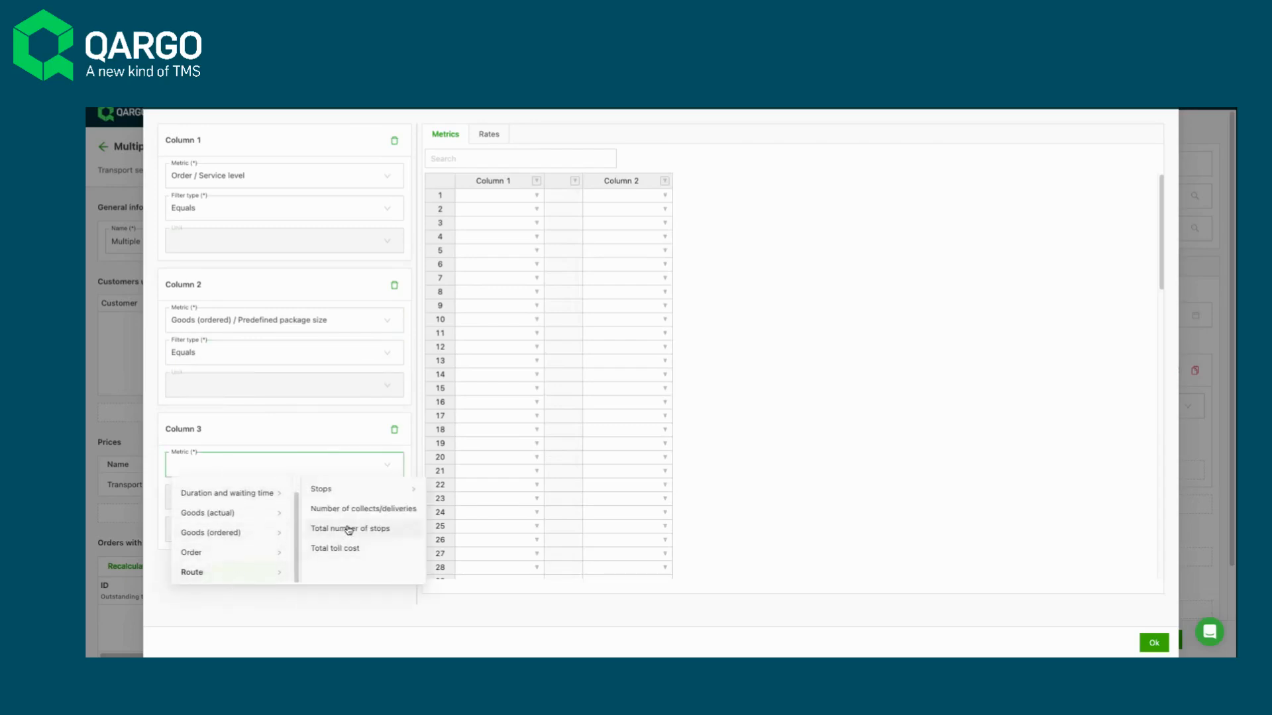
mouse_move(347, 492)
click(476, 551)
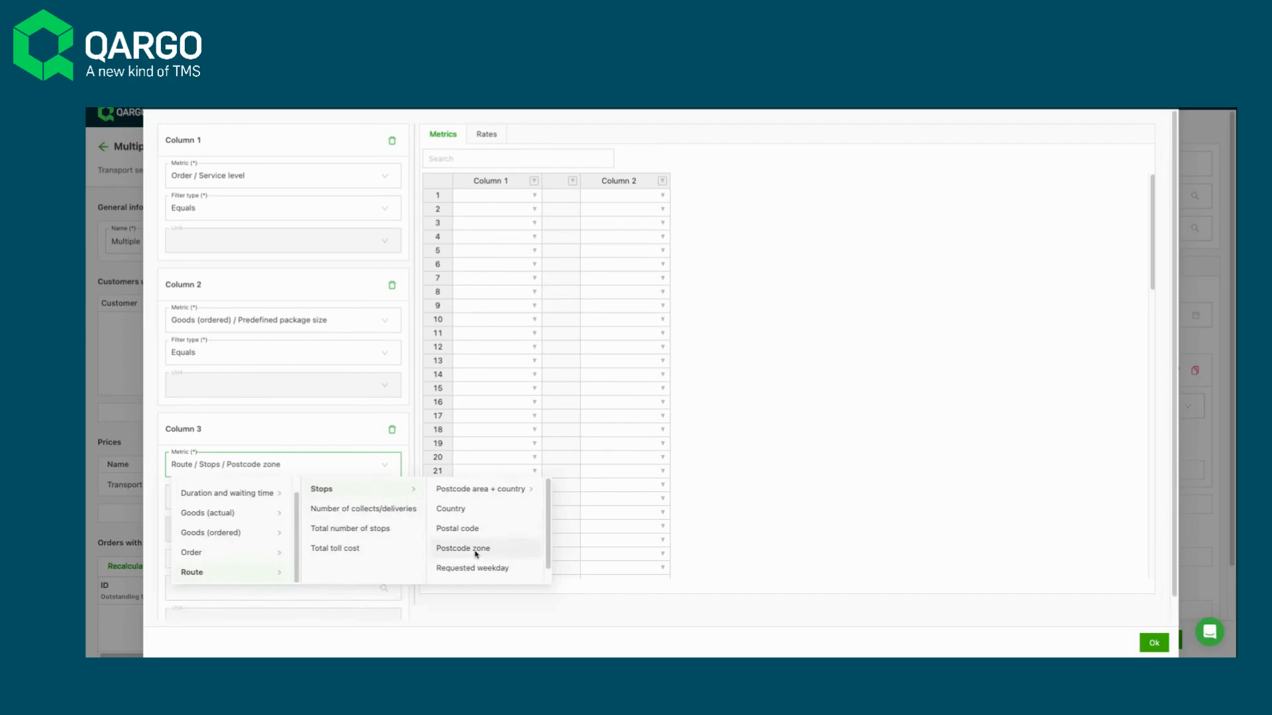
click(217, 509)
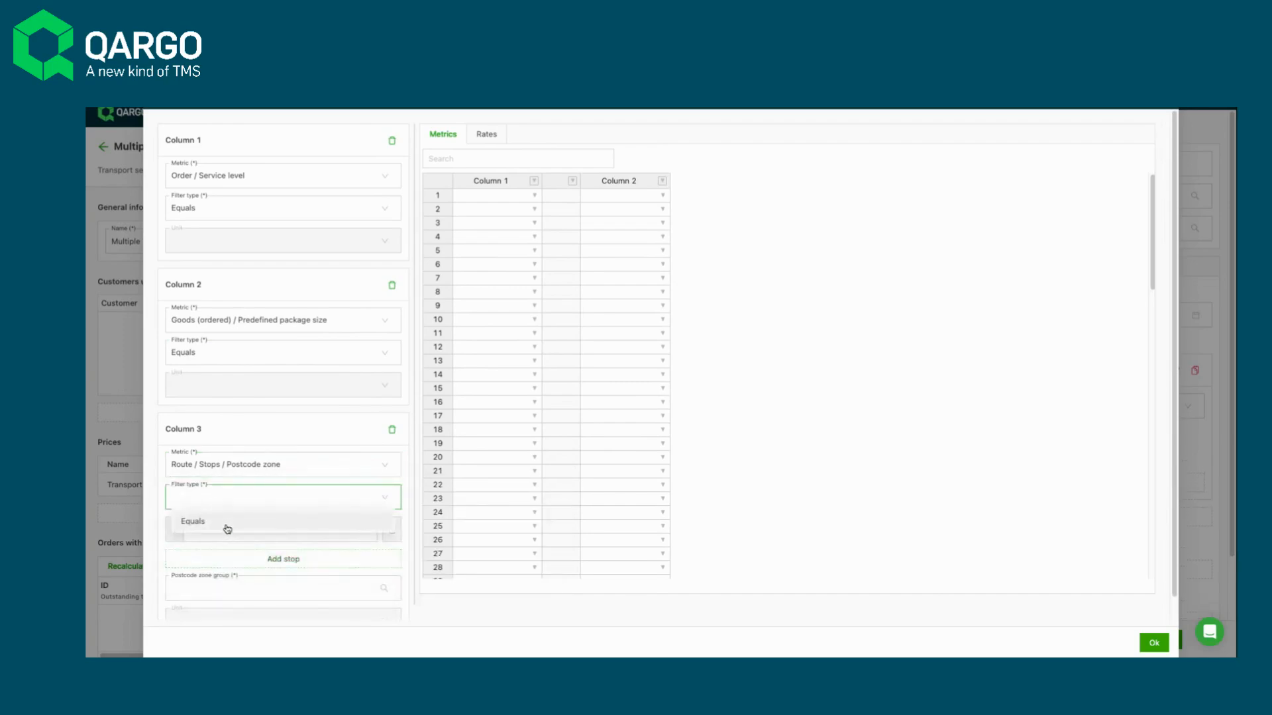
click(227, 523)
- Set column 3's stop to Last delivery and its postcode zone group to 8-10
click(227, 530)
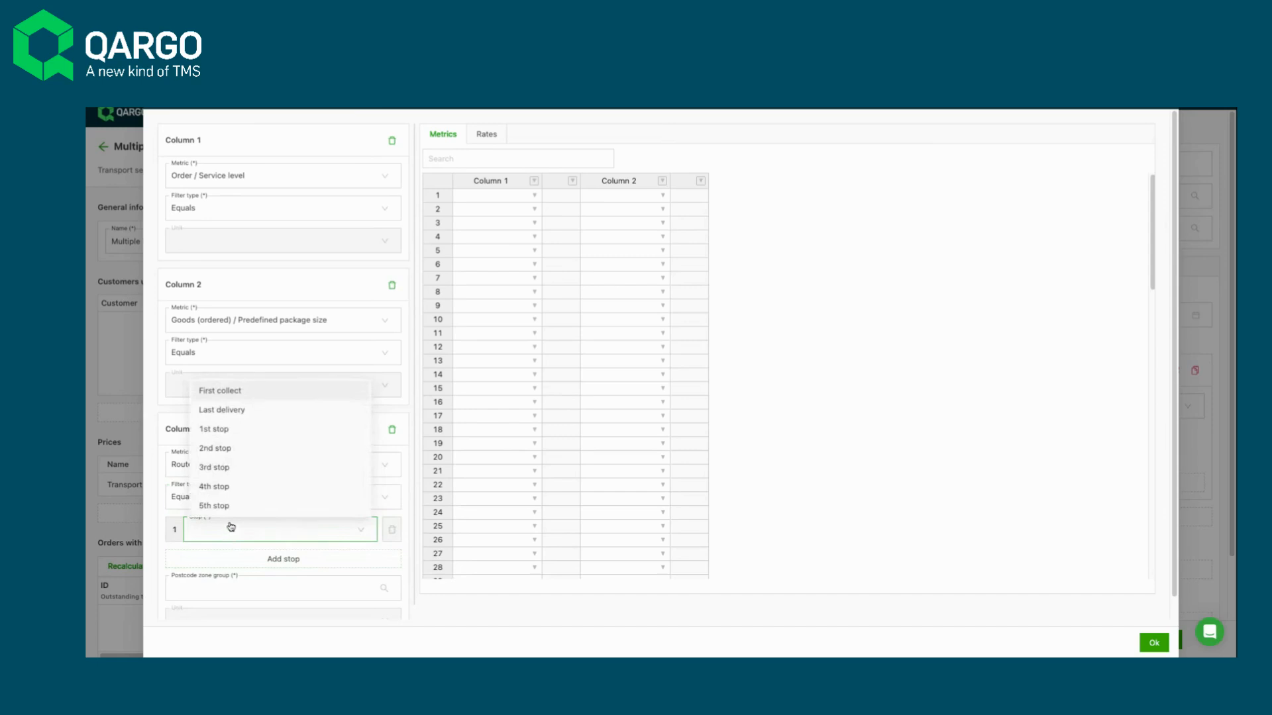
click(230, 410)
click(238, 587)
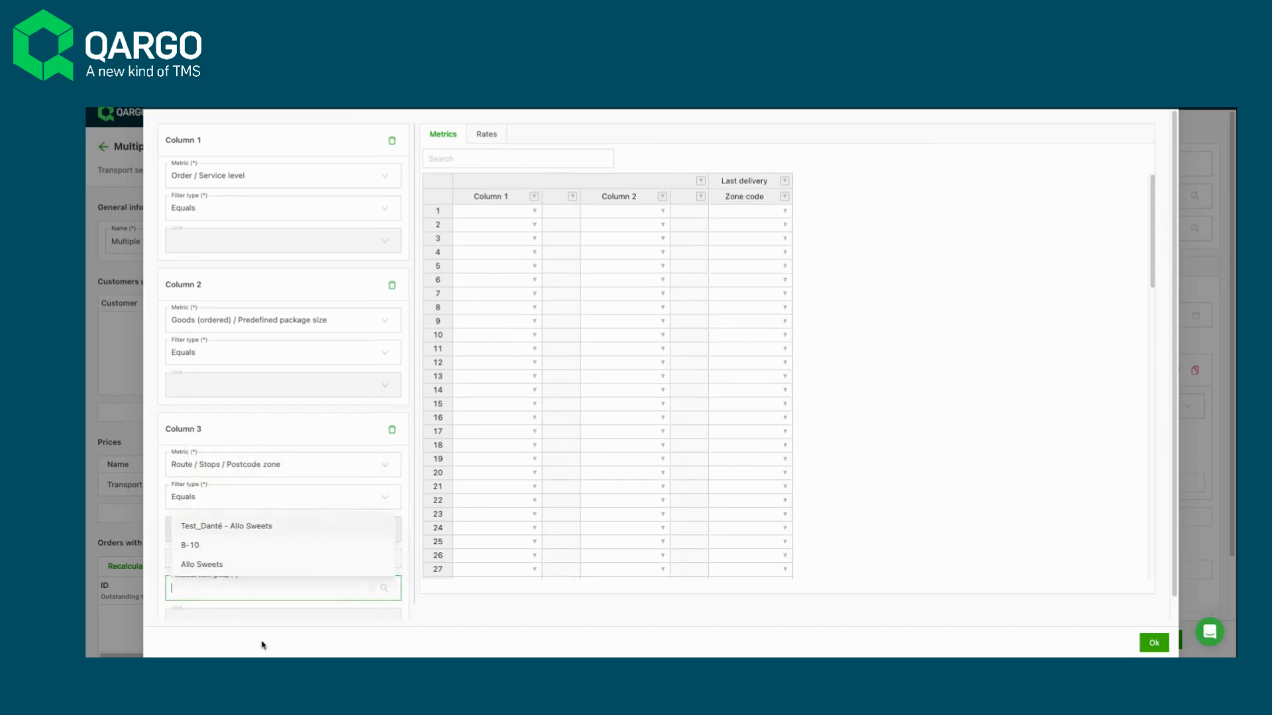
click(193, 545)
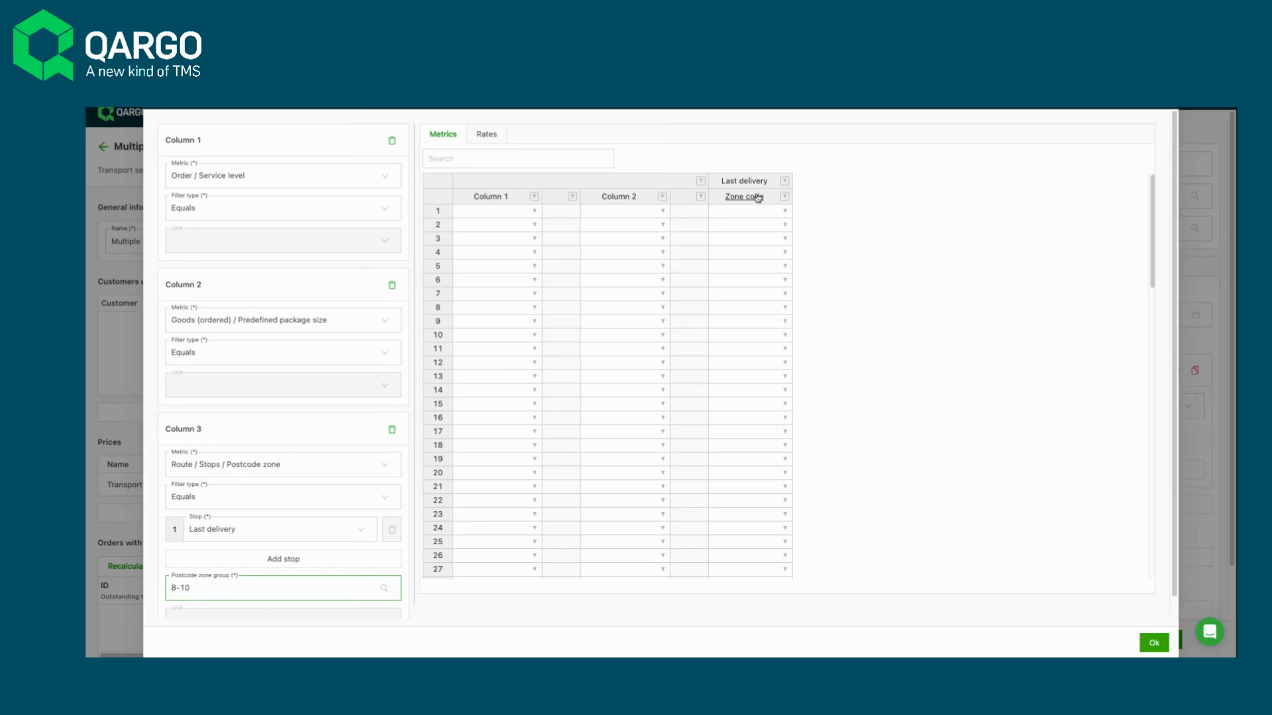
- Fill the first two rows of column 1 with the service levels 24HR and 48HR
click(505, 213)
click(535, 210)
click(502, 229)
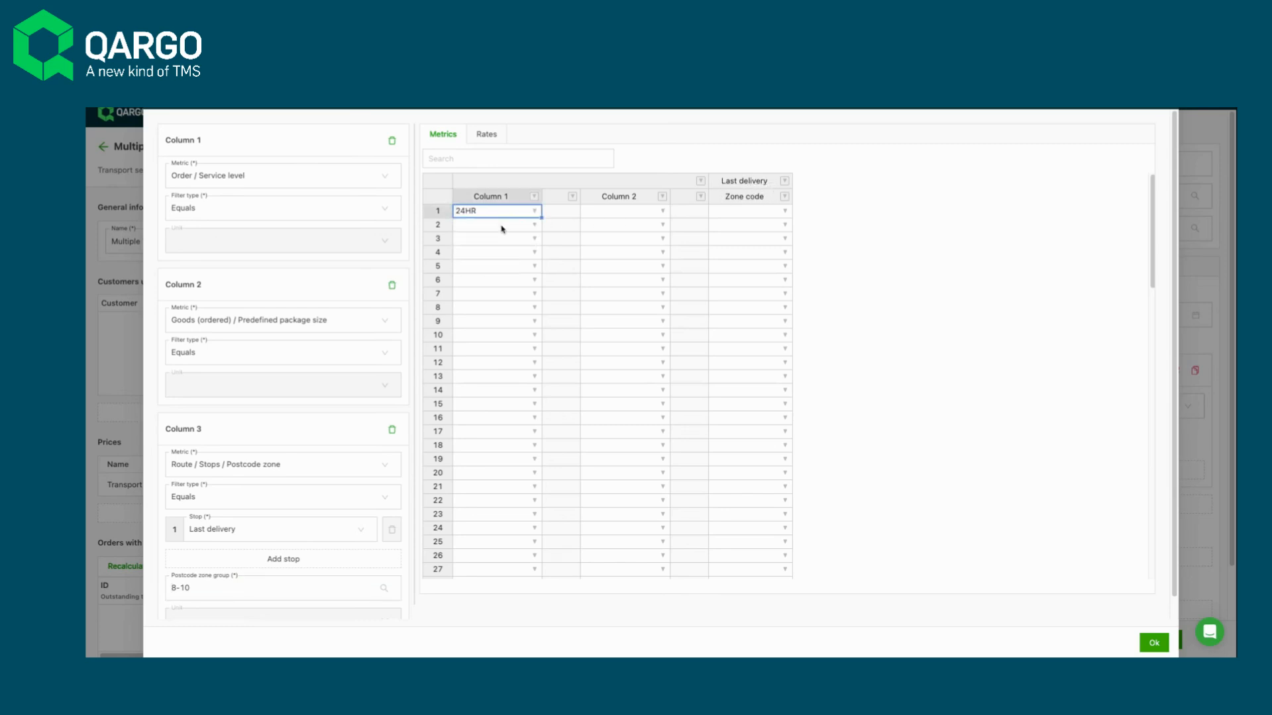
click(506, 228)
click(533, 226)
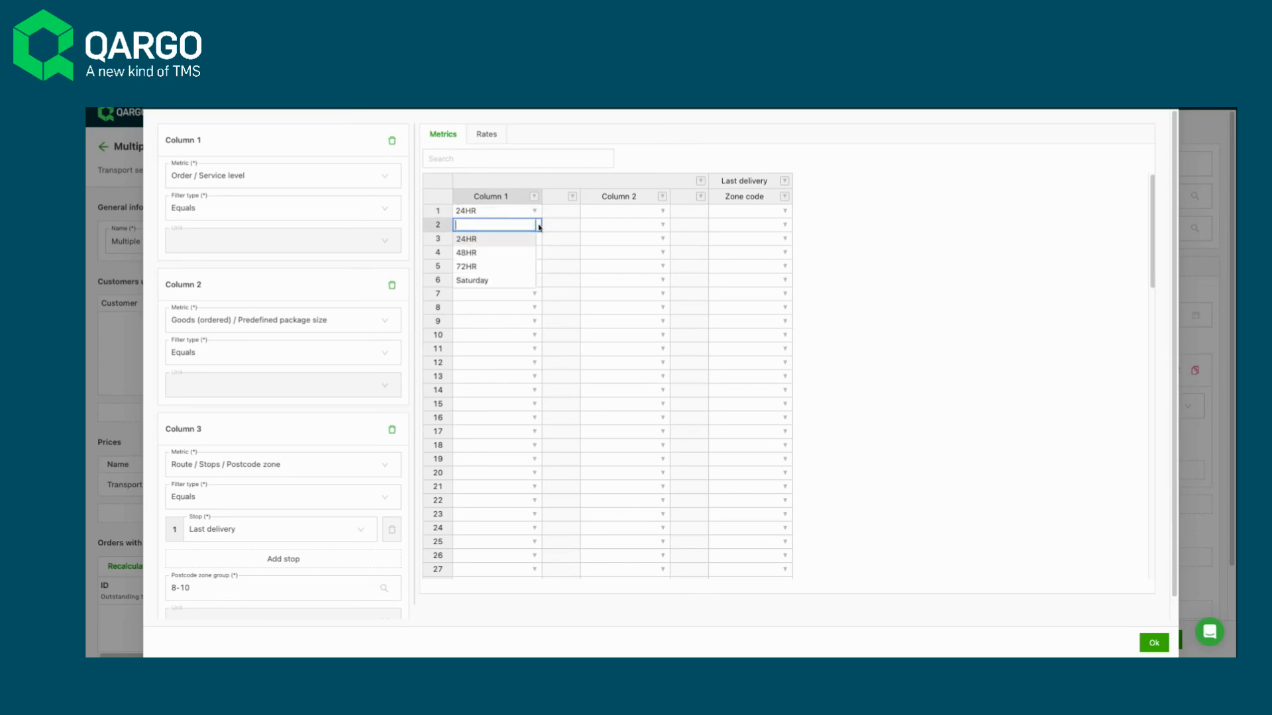
click(505, 255)
- Fill column 2 with Quarter (Pallets), Half (Pallets) and Full (Pallets), and enter zone codes 1, 2 and 3 for the last delivery
click(663, 211)
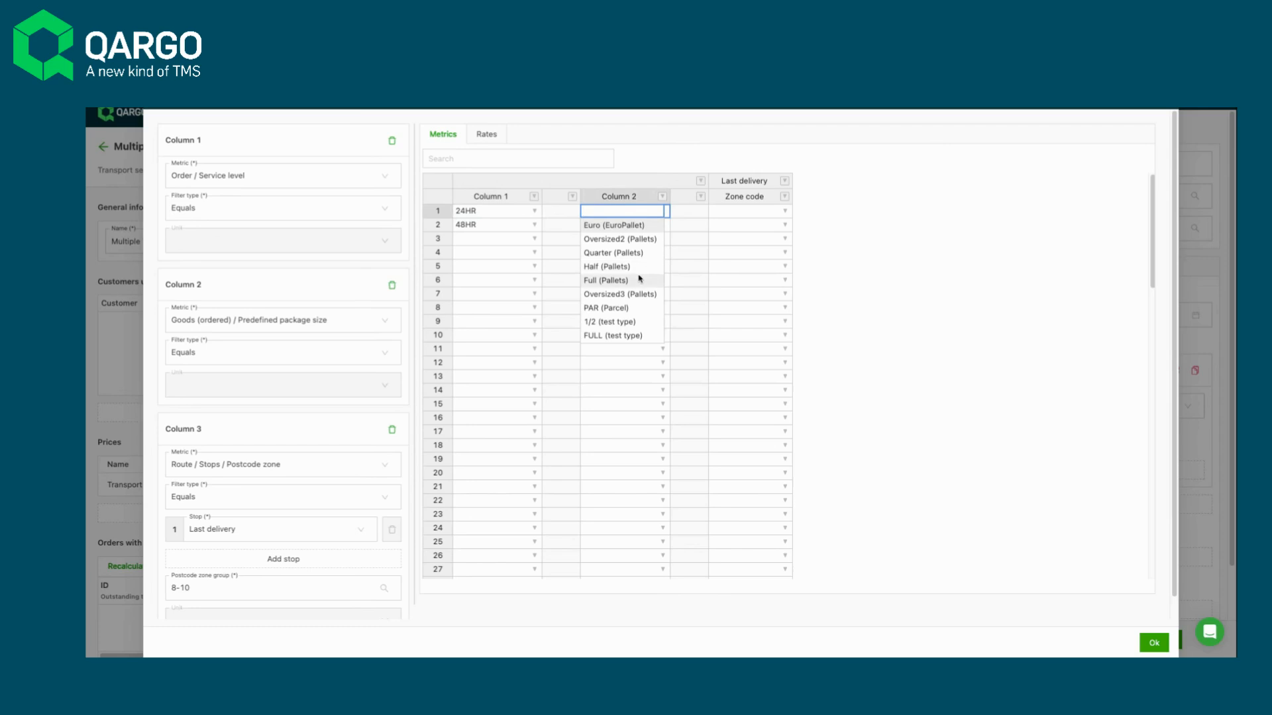
click(636, 253)
click(662, 225)
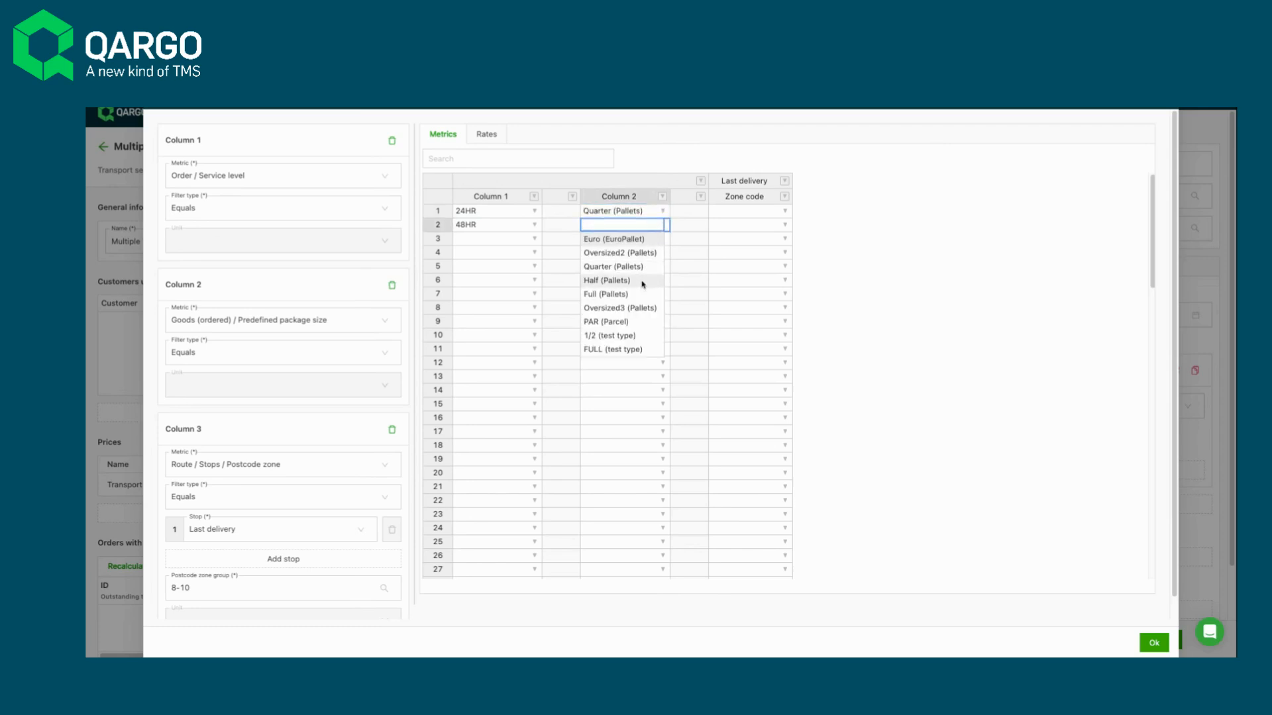
click(639, 282)
click(661, 239)
click(662, 307)
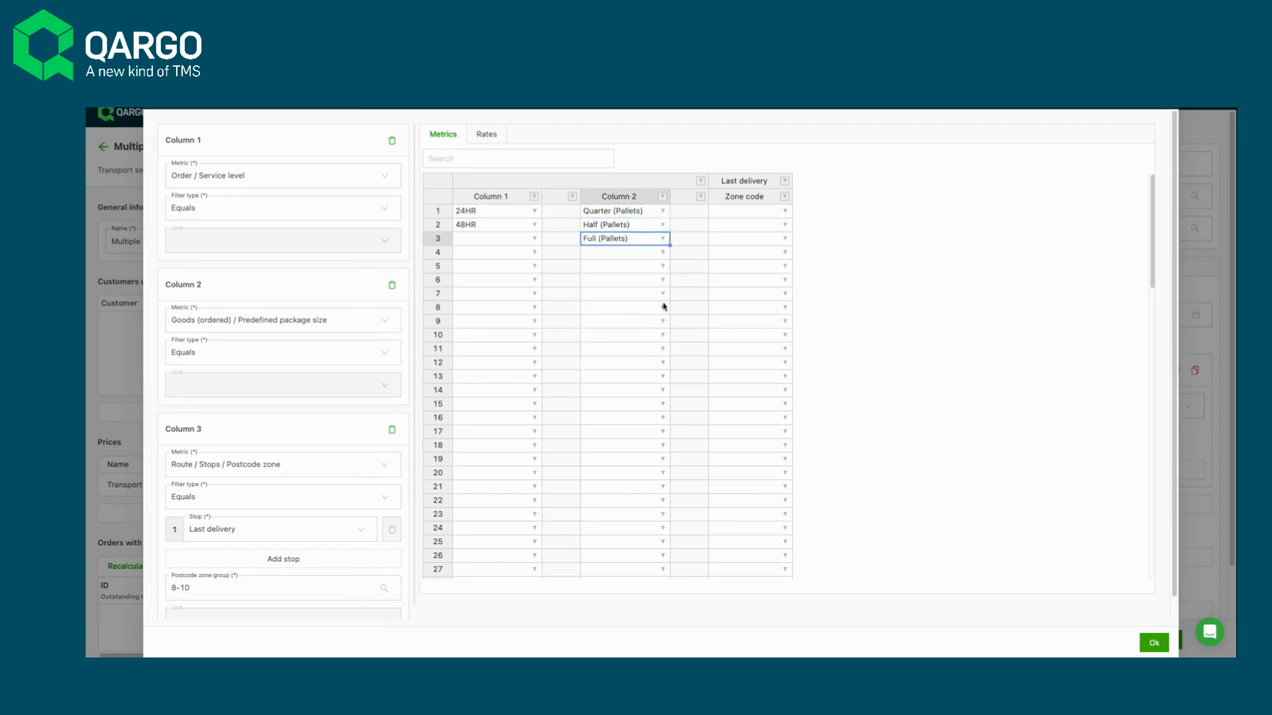
click(784, 211)
click(769, 230)
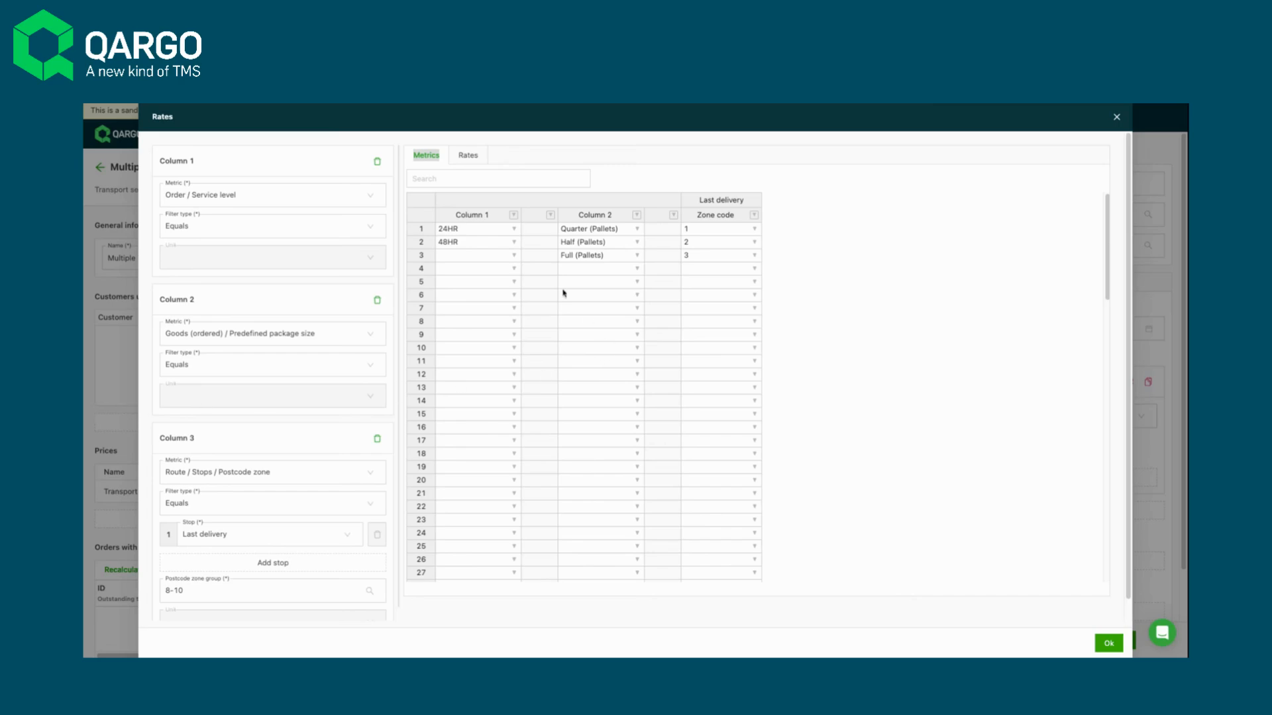
- In the rates grid, set the 24HR zone 1 Quarter and Half rates to 200, and copy the Quarter rate down to zone 2
click(472, 157)
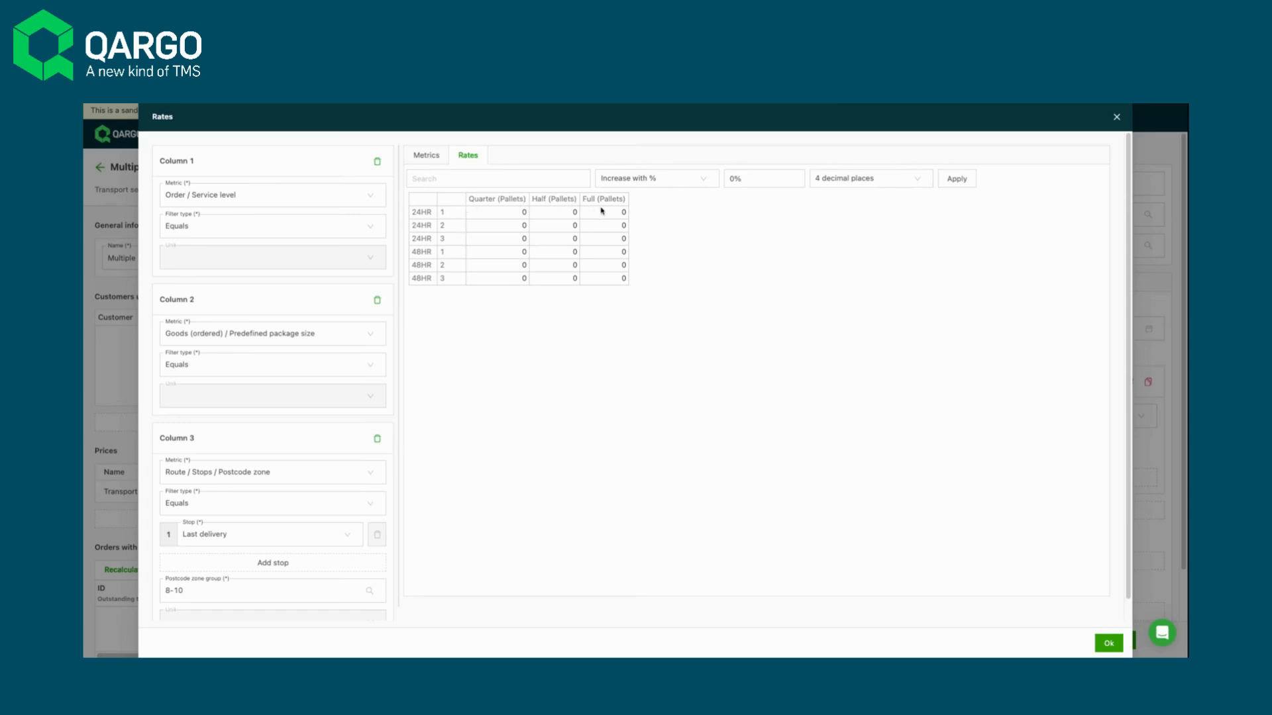
click(504, 213)
text(200)
key(Tab)
text(200)
key(Return)
click(526, 214)
drag(530, 218, 530, 232)
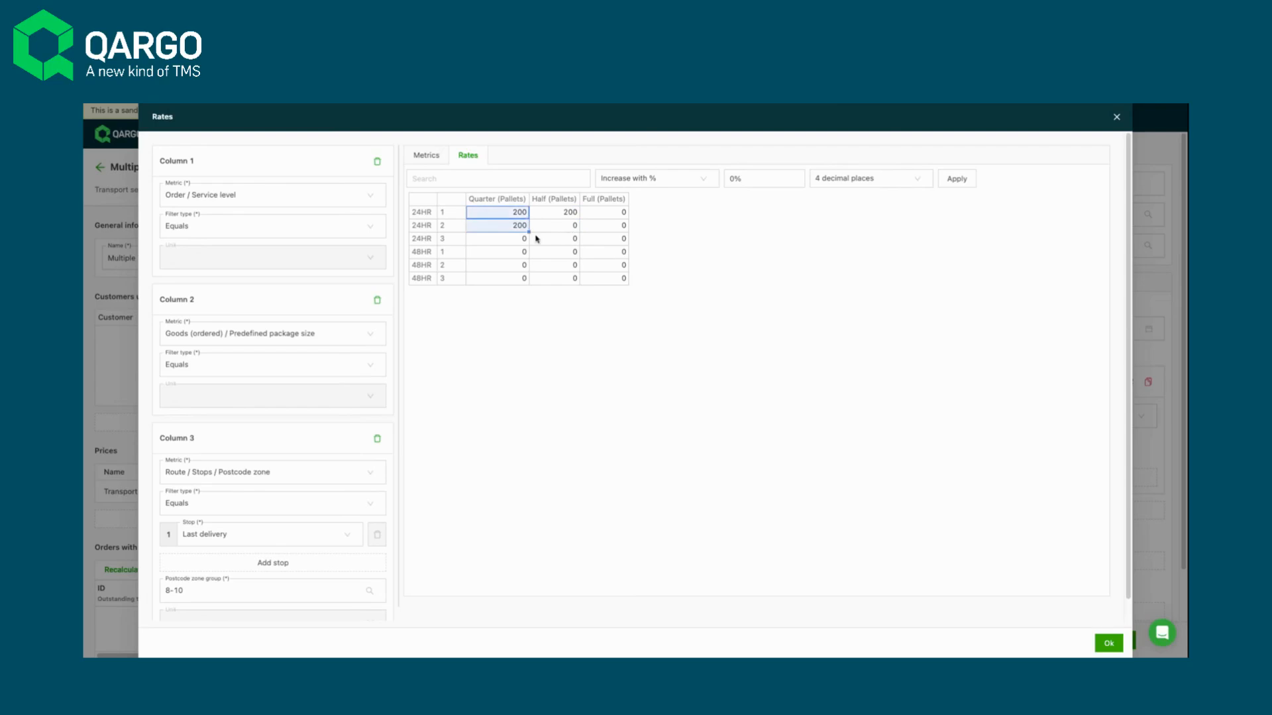
- Set the 24HR zone 1 Full (Pallets) rate to 400 and copy it down through 48HR zone 1
click(611, 215)
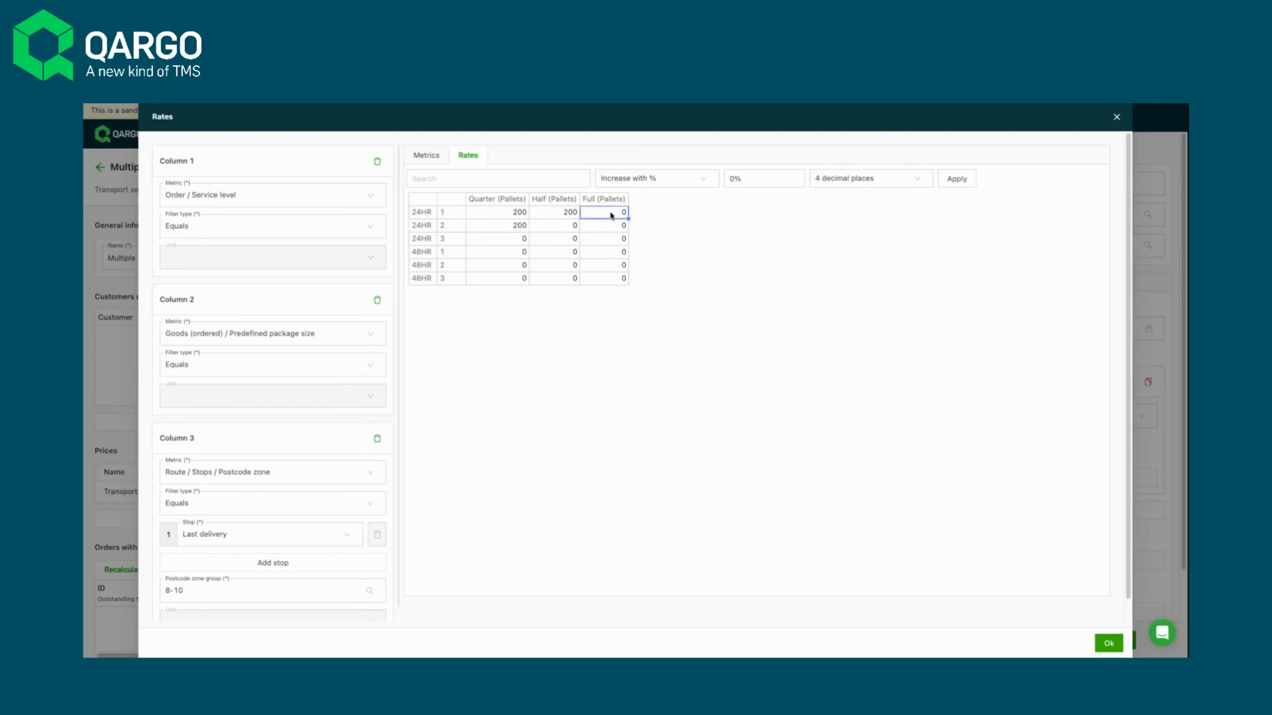
text(400)
key(Return)
click(613, 213)
drag(627, 219, 617, 260)
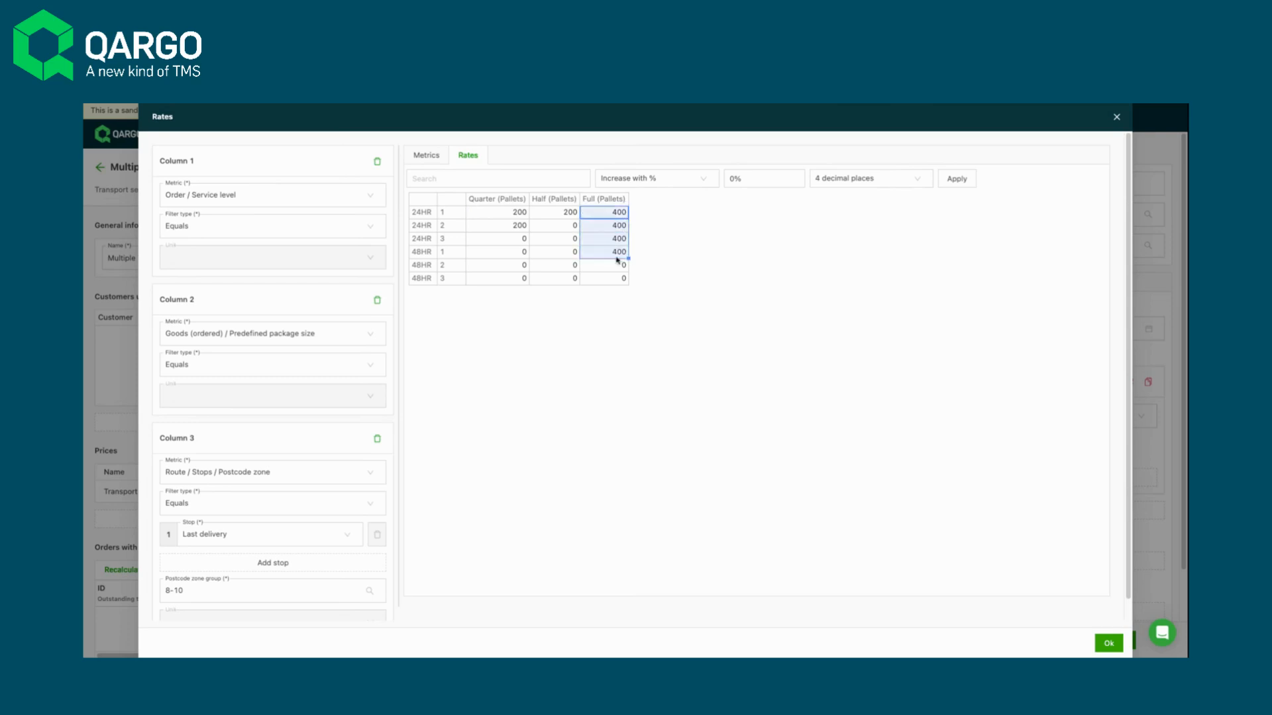
- Complete the rates: Quarter 200 throughout, Half 200 but 300 for 48HR zone 3, Full 300 for 48HR zones 2 and 3, and accept the table
click(568, 215)
drag(579, 219, 577, 253)
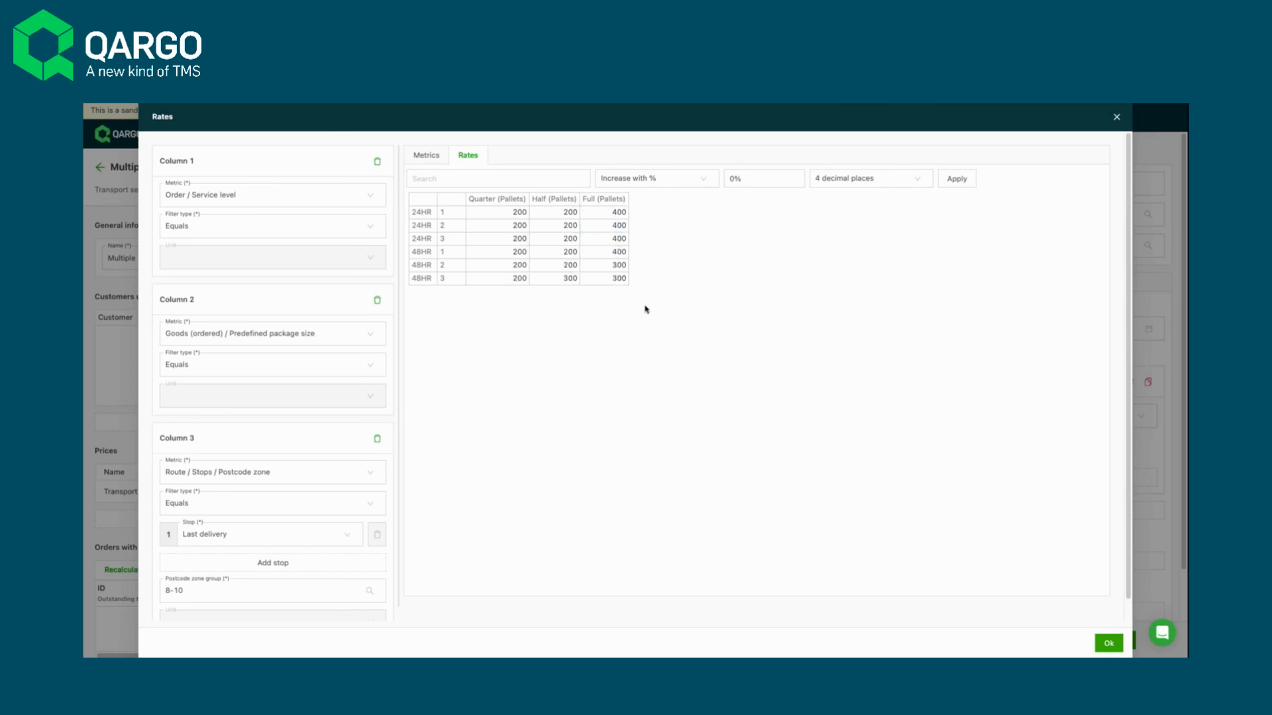
click(1111, 644)
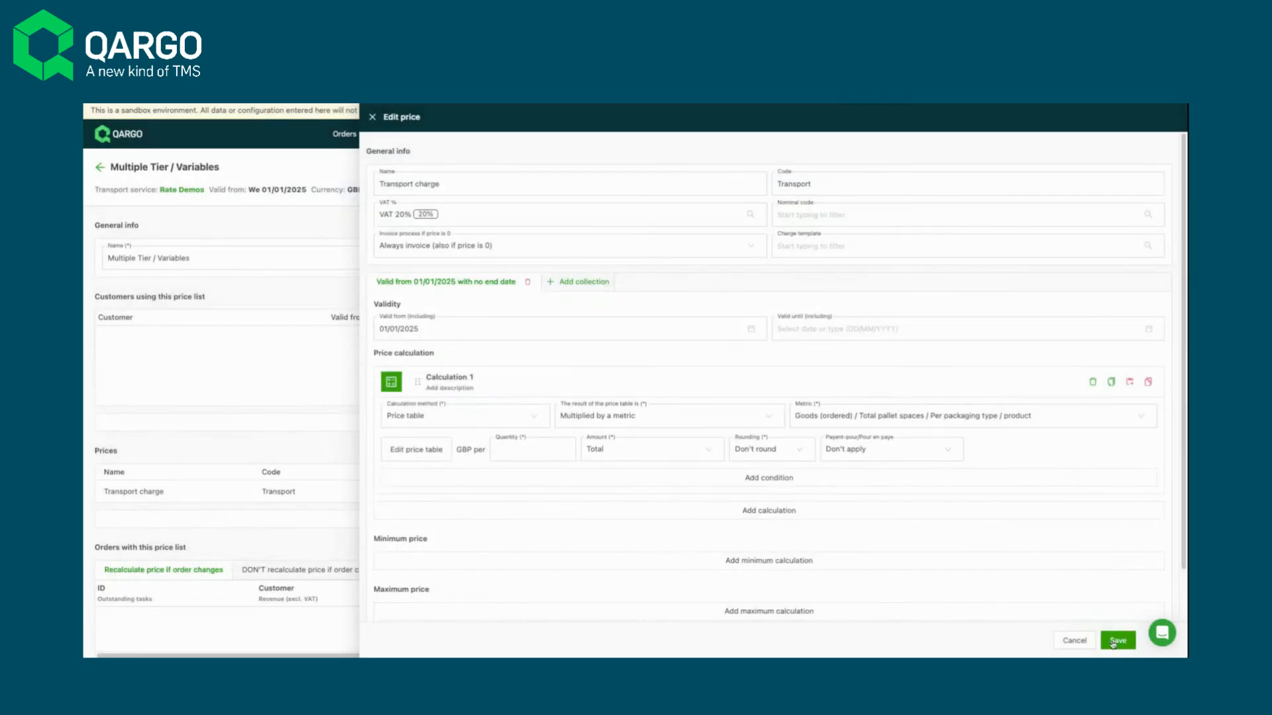
- Try to save the Transport charge, and set the calculation's required quantity to GBP per 1
click(1128, 642)
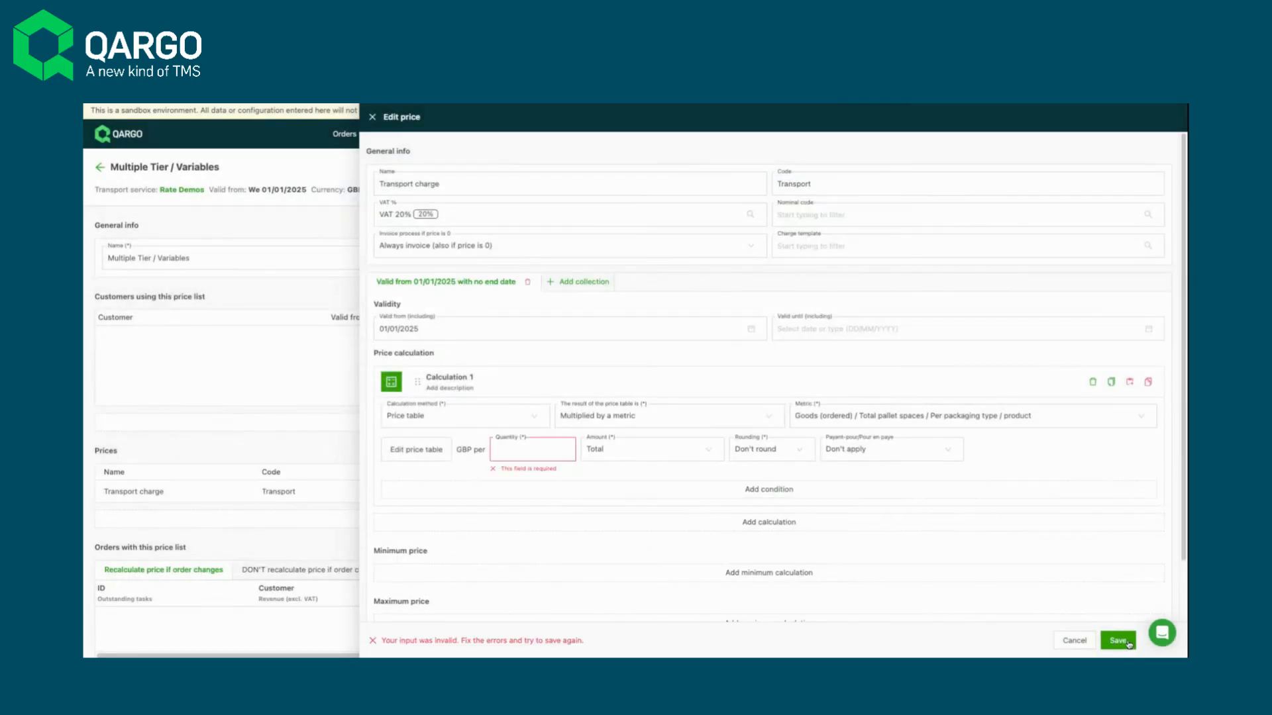
click(541, 455)
text(1)
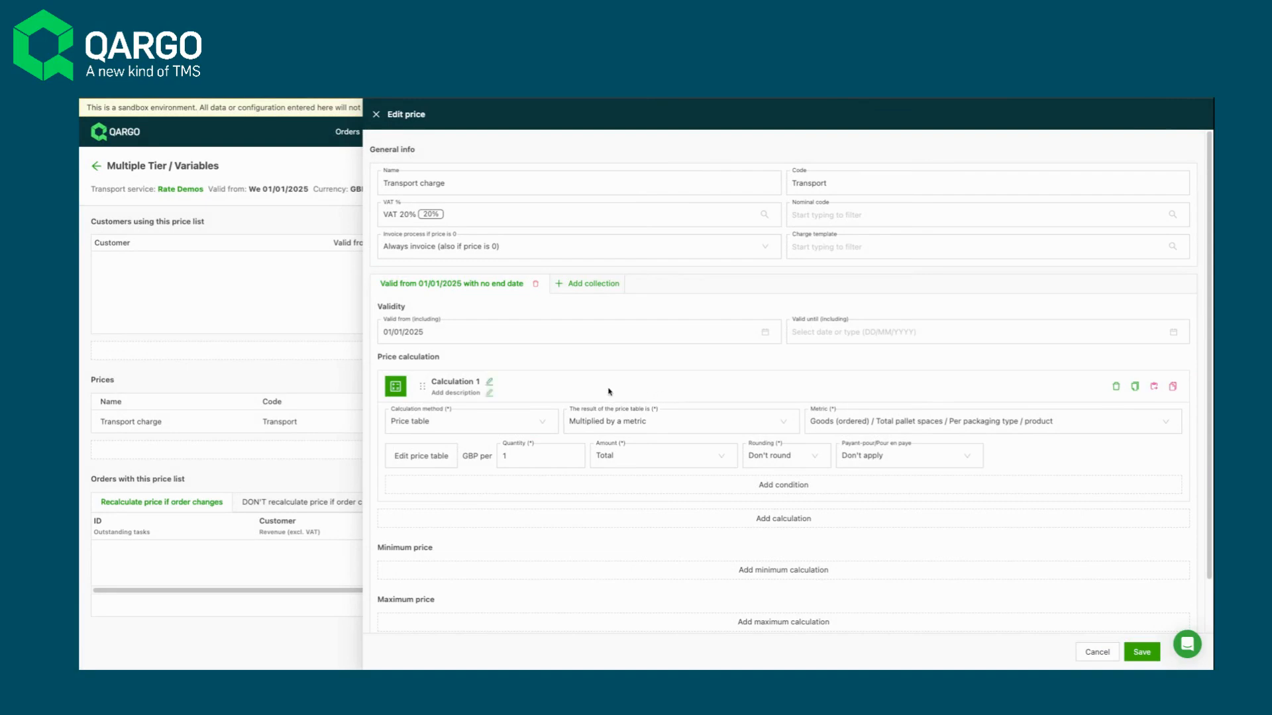
- Rename Calculation 1 as "Service level by single pallet"
click(449, 383)
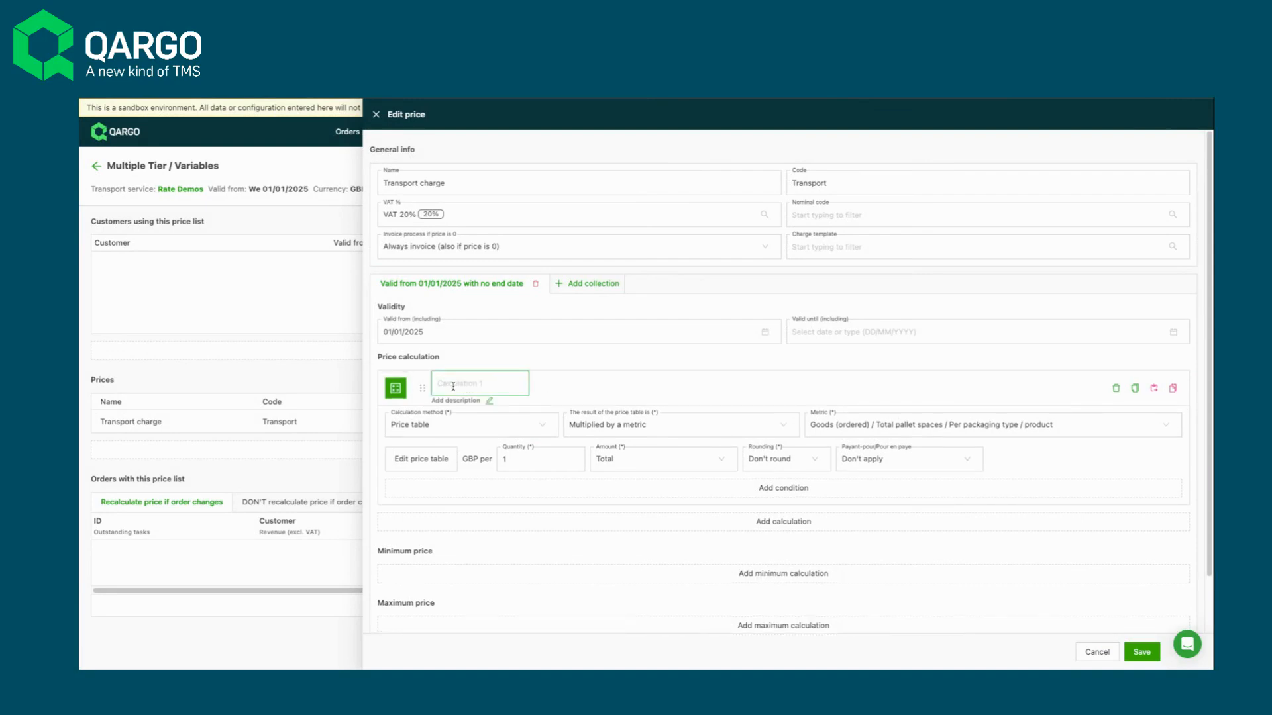
text(Service leve)
text(l by single p)
text(allet)
click(584, 400)
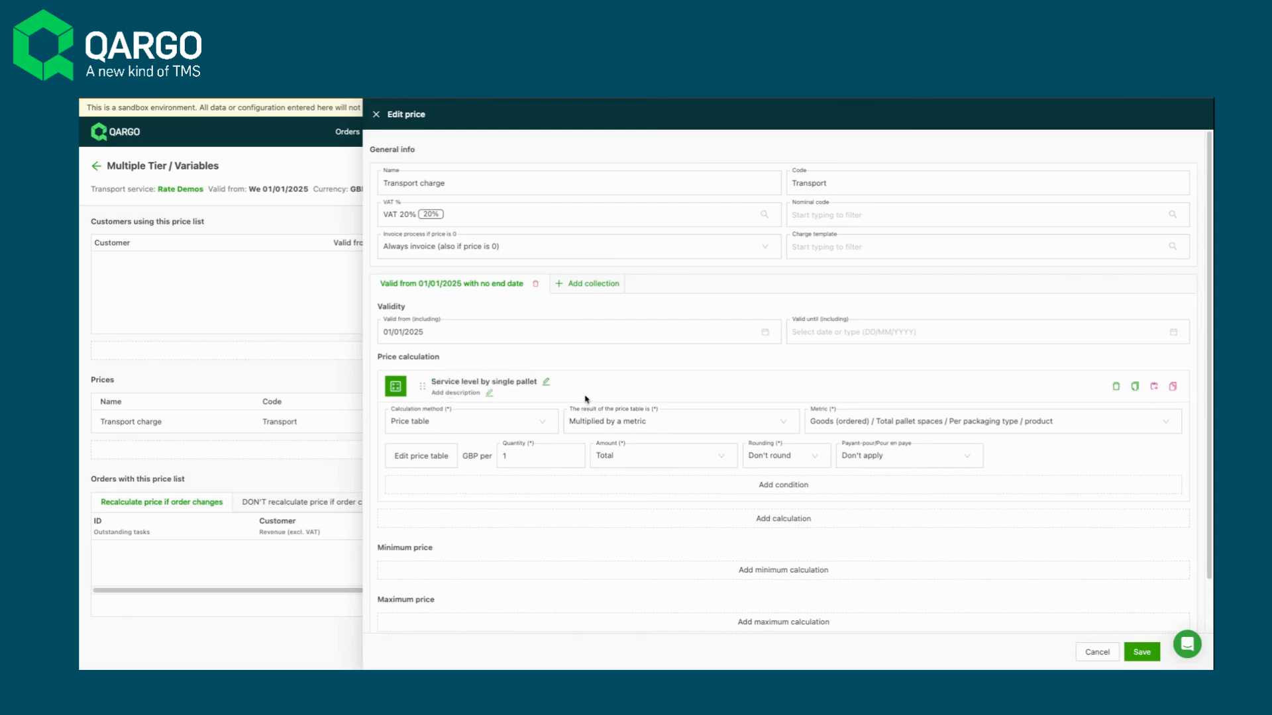
- Add a condition to the calculation with Goods (ordered) / Total pallet spaces as its metric
click(797, 490)
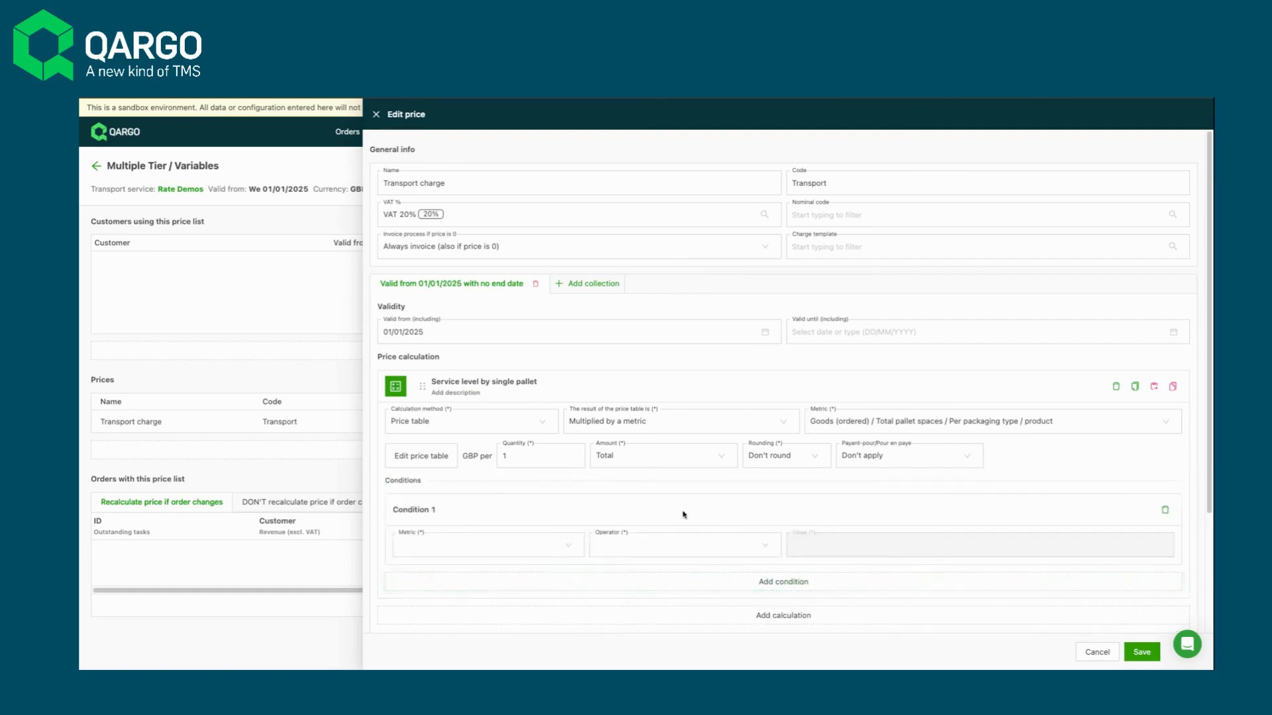
scroll(594, 550, down, 1)
scroll(594, 547, down, 1)
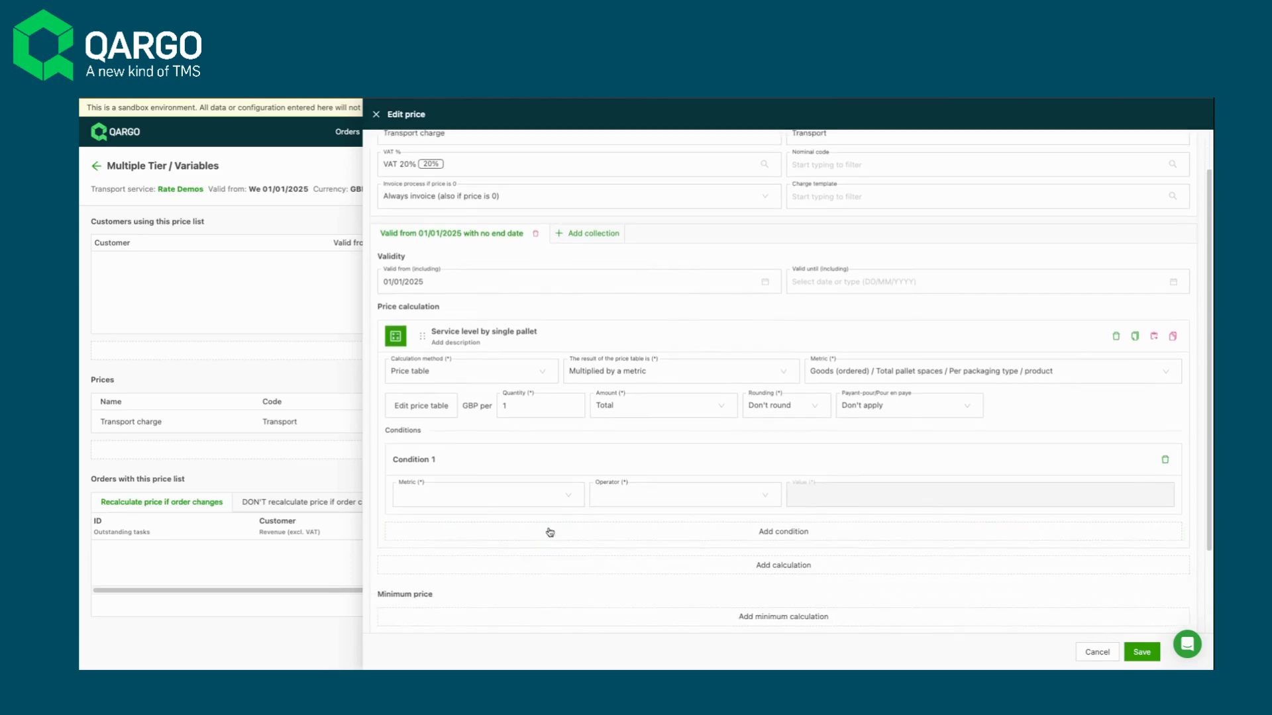
scroll(519, 562, down, 1)
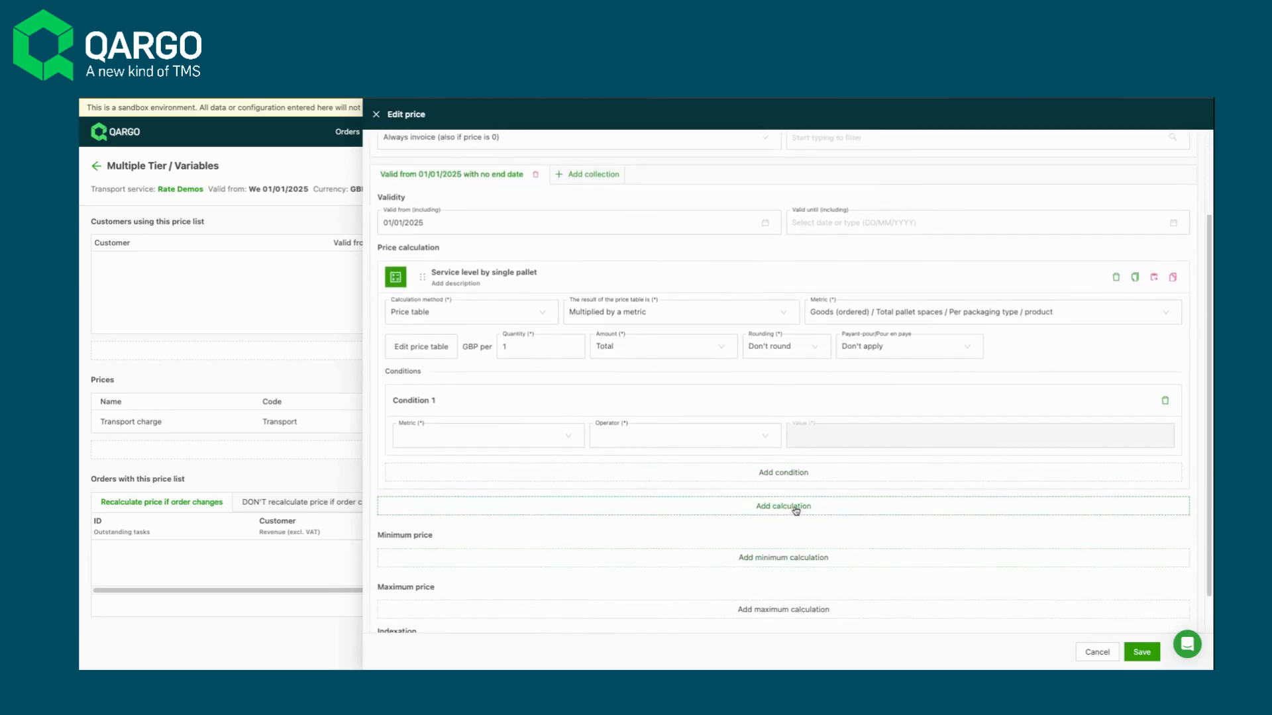
click(445, 445)
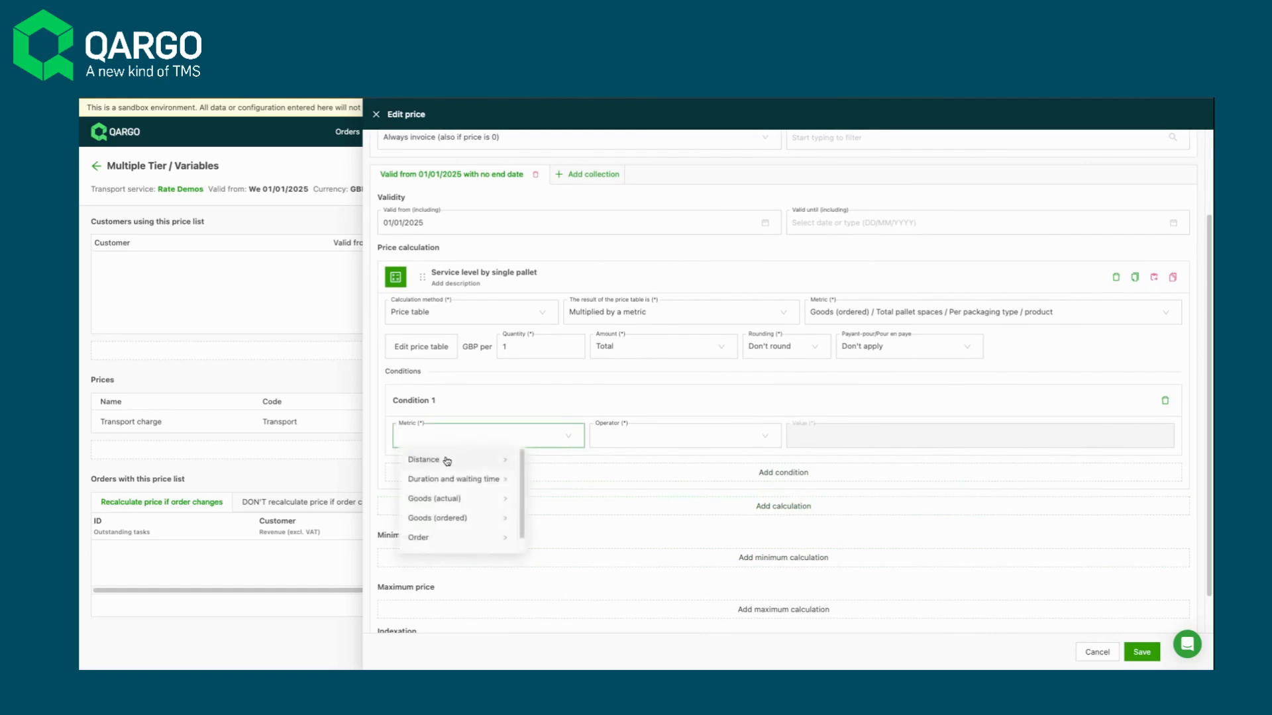
click(449, 521)
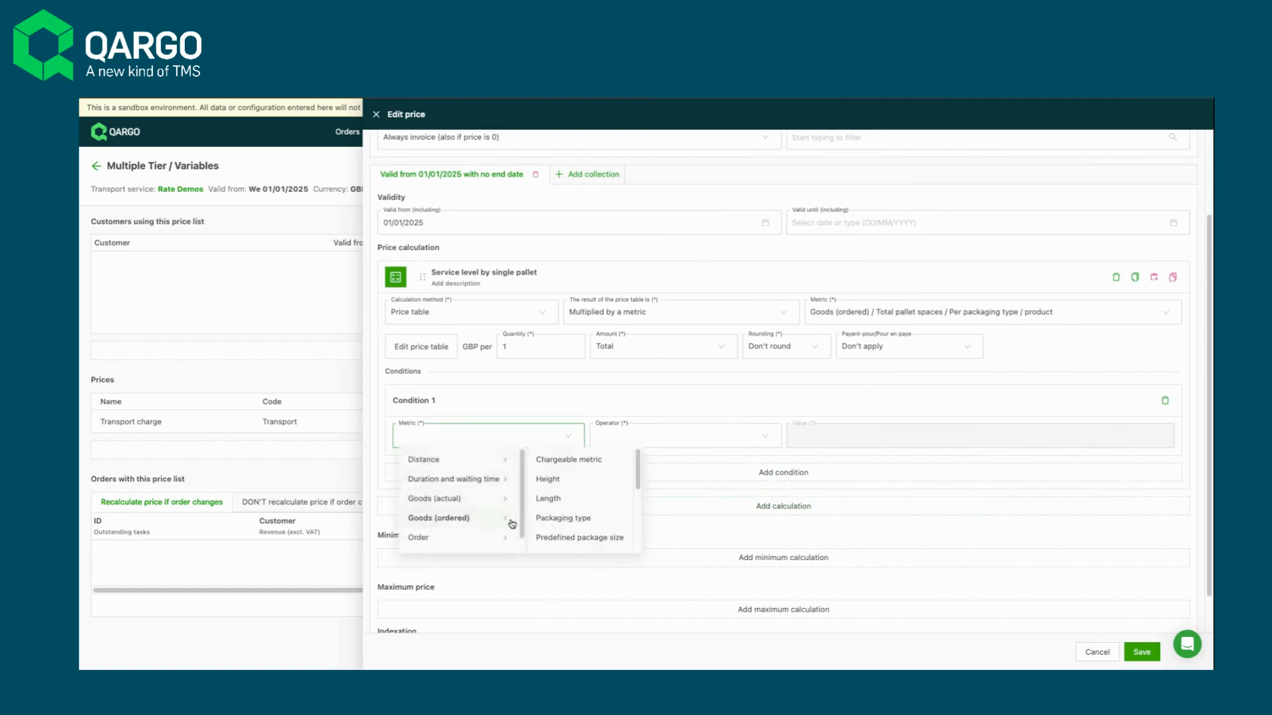
scroll(566, 536, down, 2)
scroll(566, 536, down, 3)
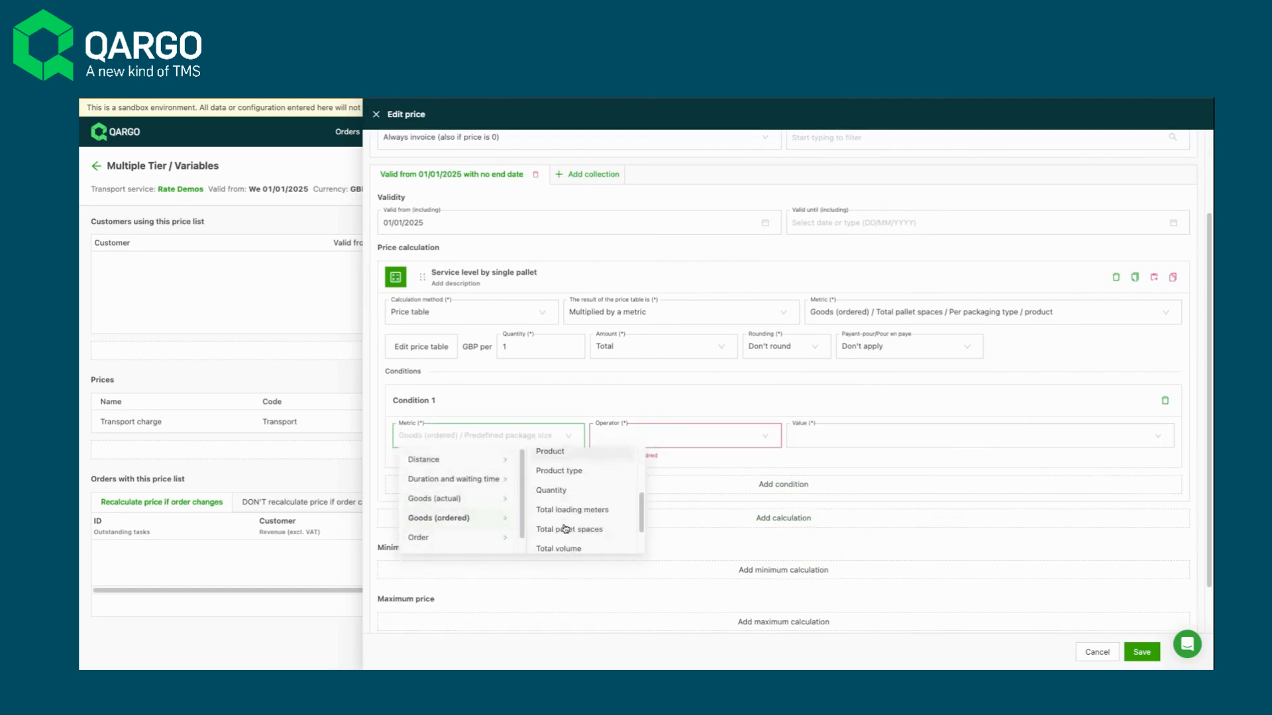
click(569, 516)
- Set the condition's operator to Is and its quantity to 1, and save the Transport charge
click(654, 446)
click(653, 461)
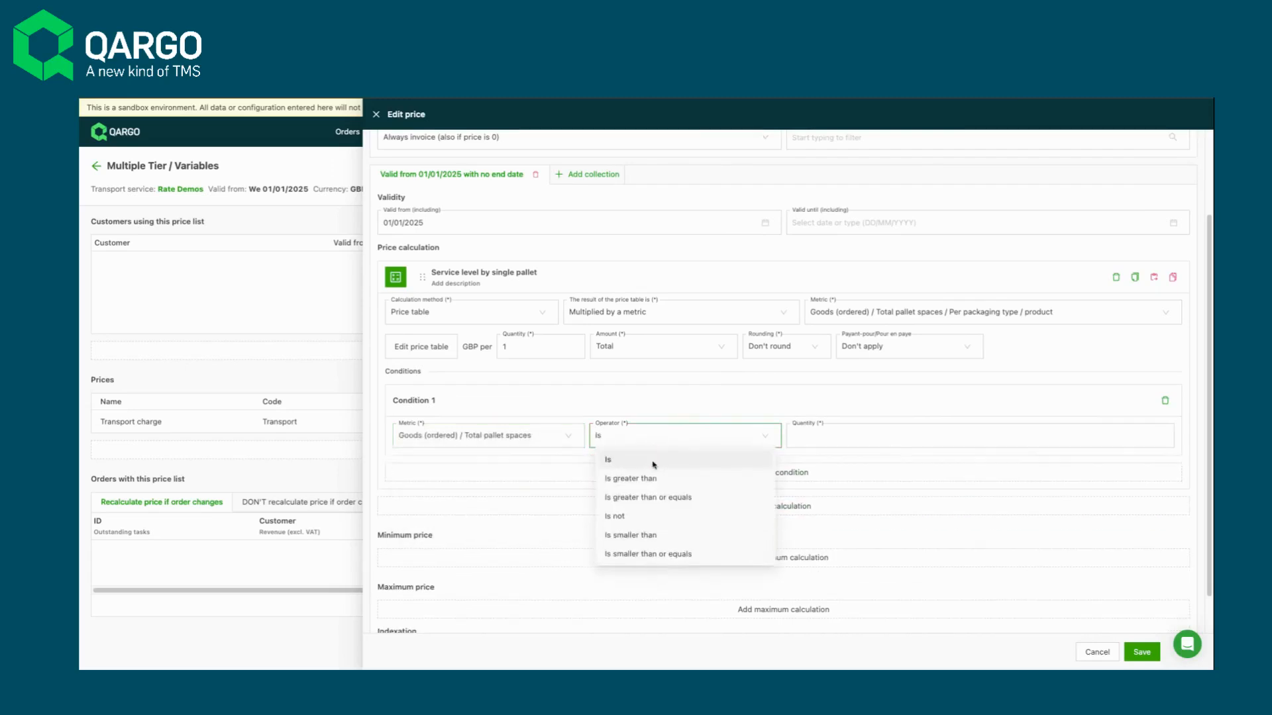
click(861, 431)
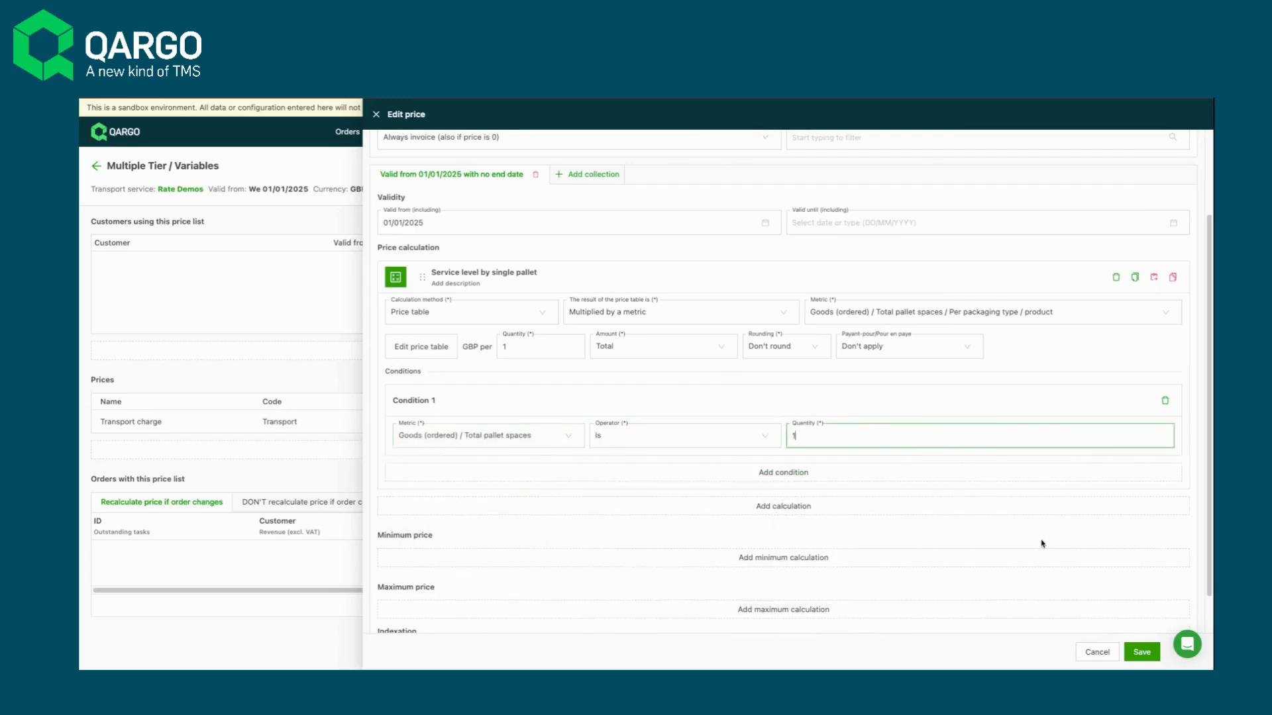
click(1141, 652)
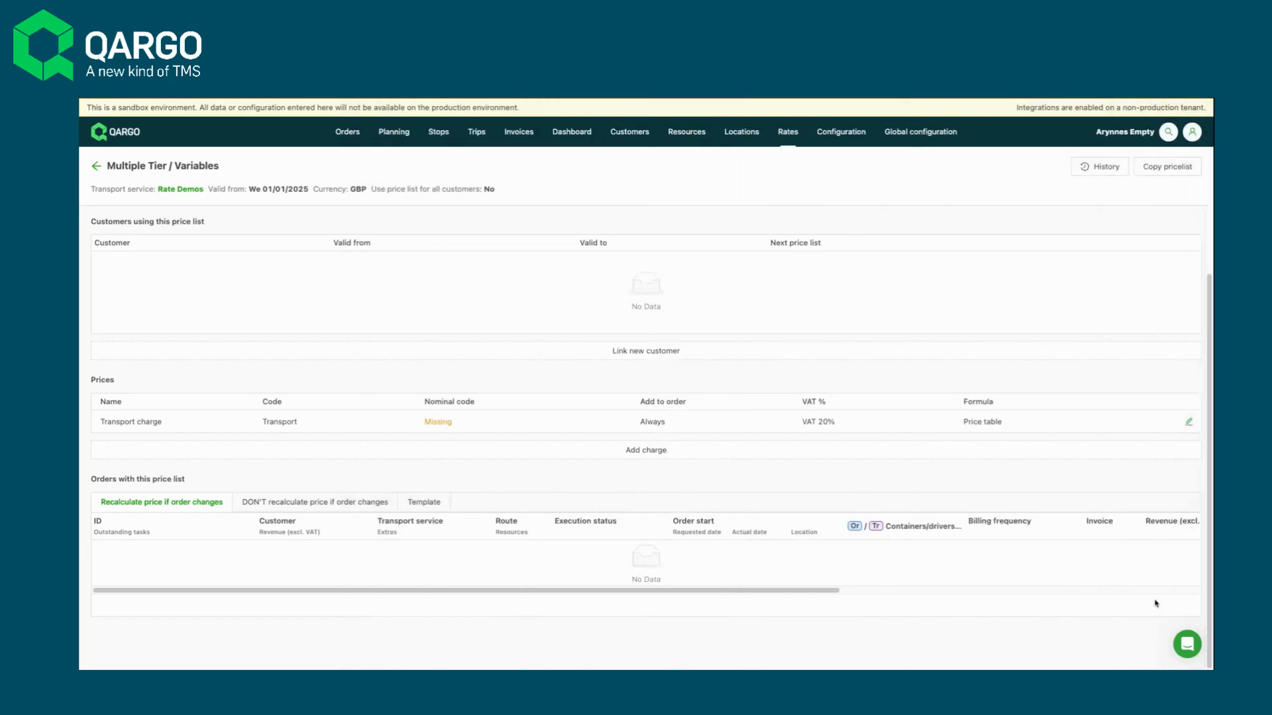
- Open the Transport charge for editing and name its second calculation "Up to 5pallets (fixed)"
click(1191, 423)
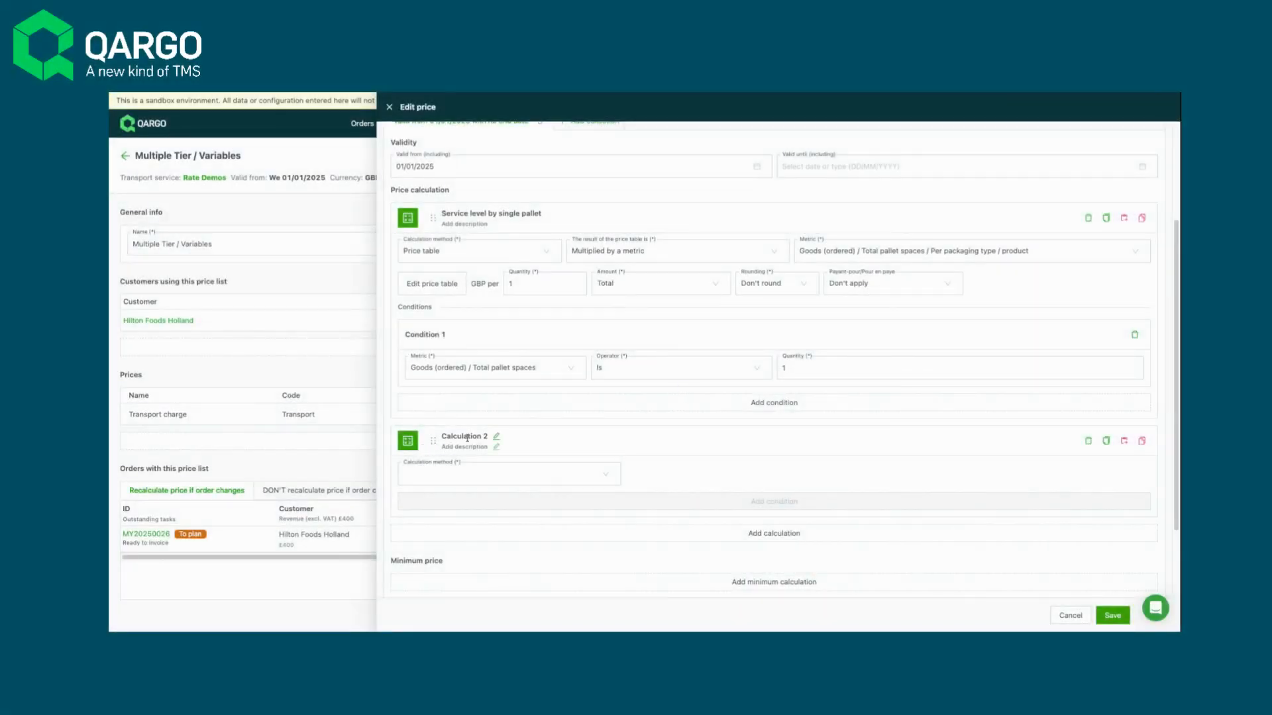
click(469, 437)
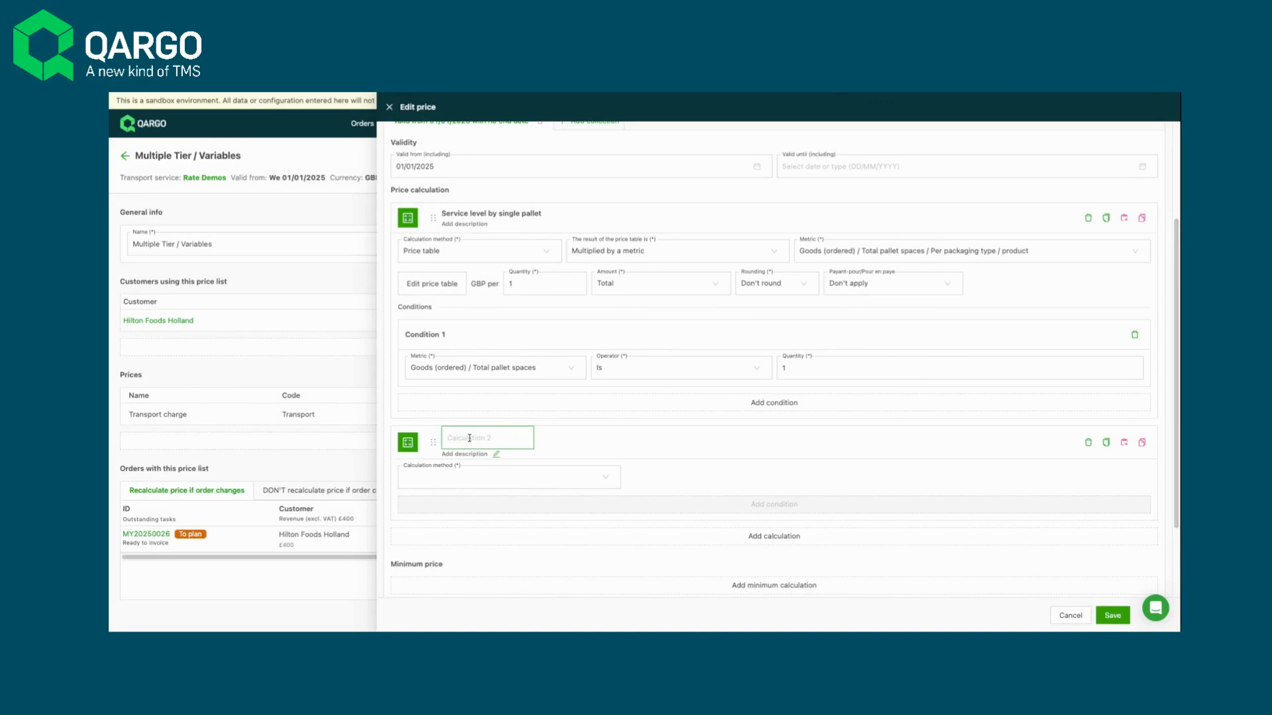
text(Up to 5pallets (fixed))
- Set the "Up to 5pallets (fixed)" calculation's method to Price table with Fixed amount as the table result
click(465, 478)
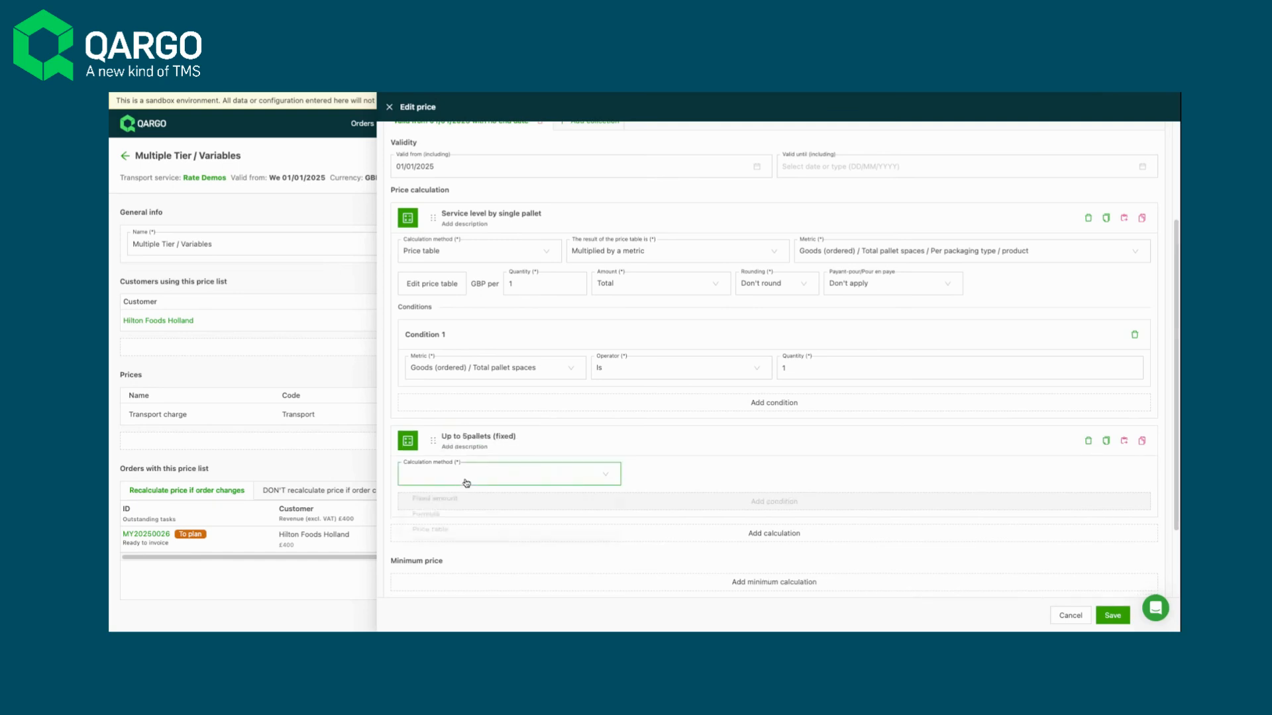
click(457, 532)
click(715, 483)
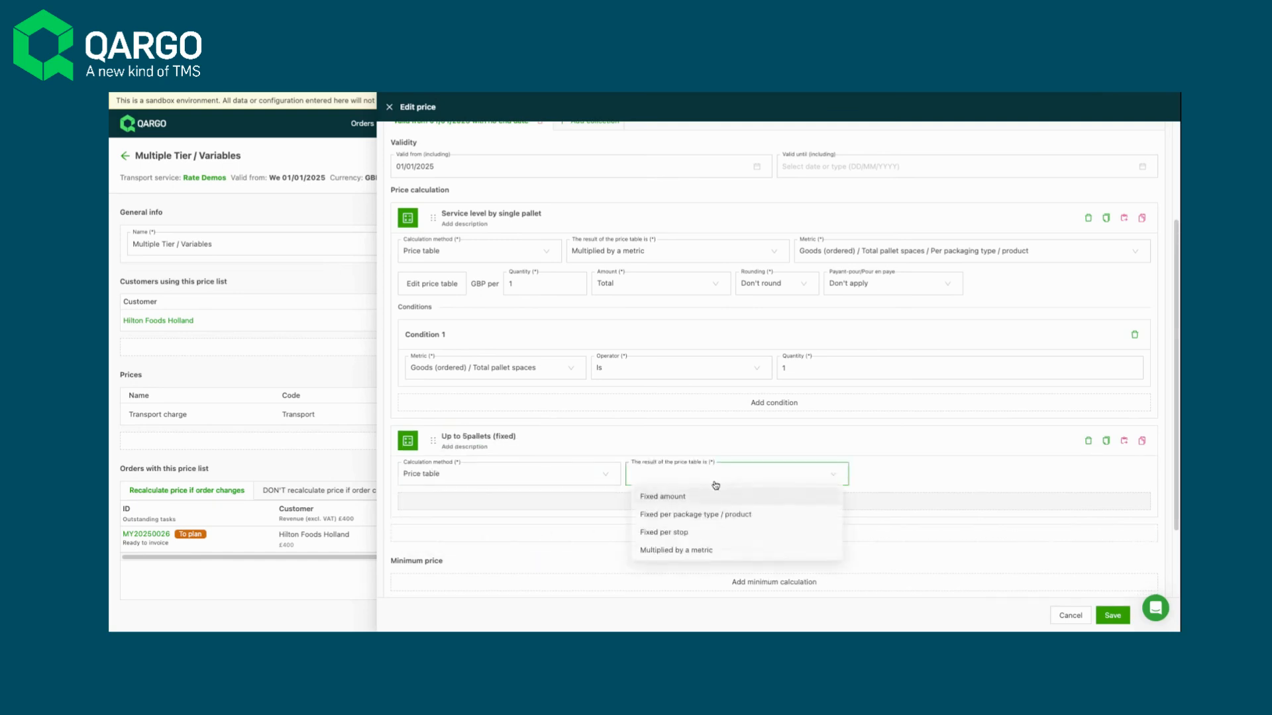
click(714, 498)
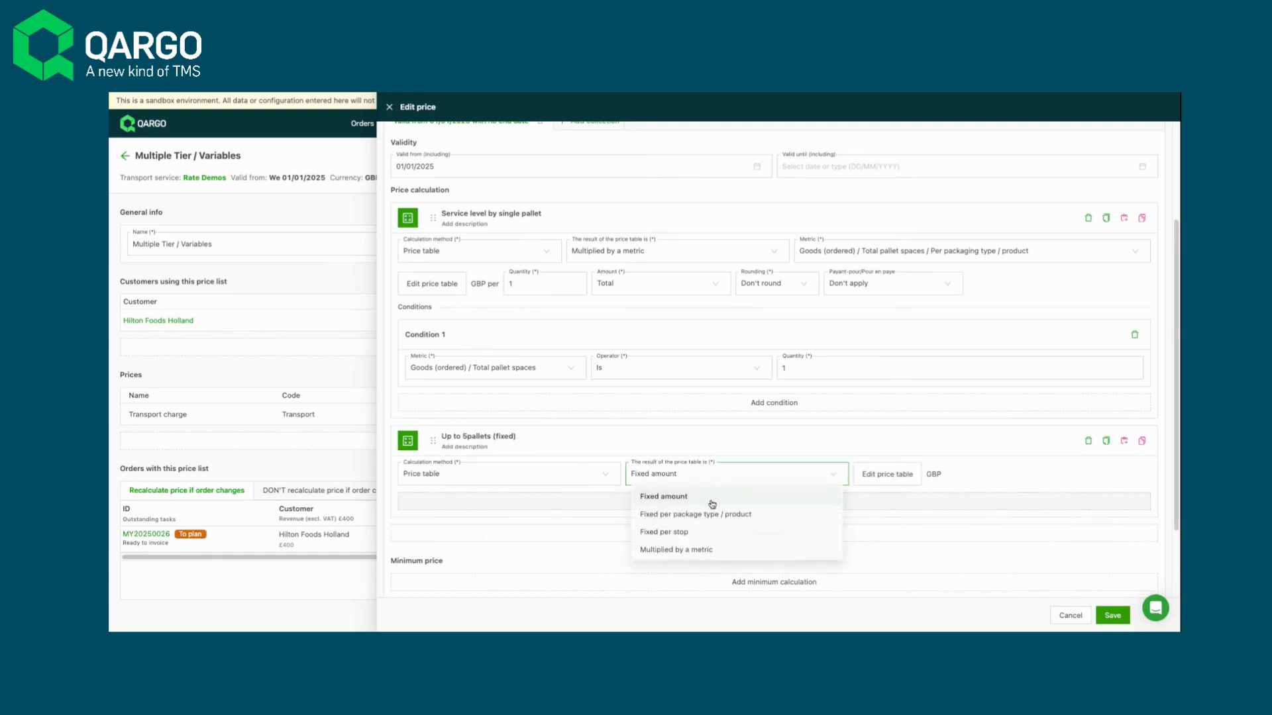
- Open the fixed calculation's price table and set the Column 1 metric to Order / Service level
click(905, 477)
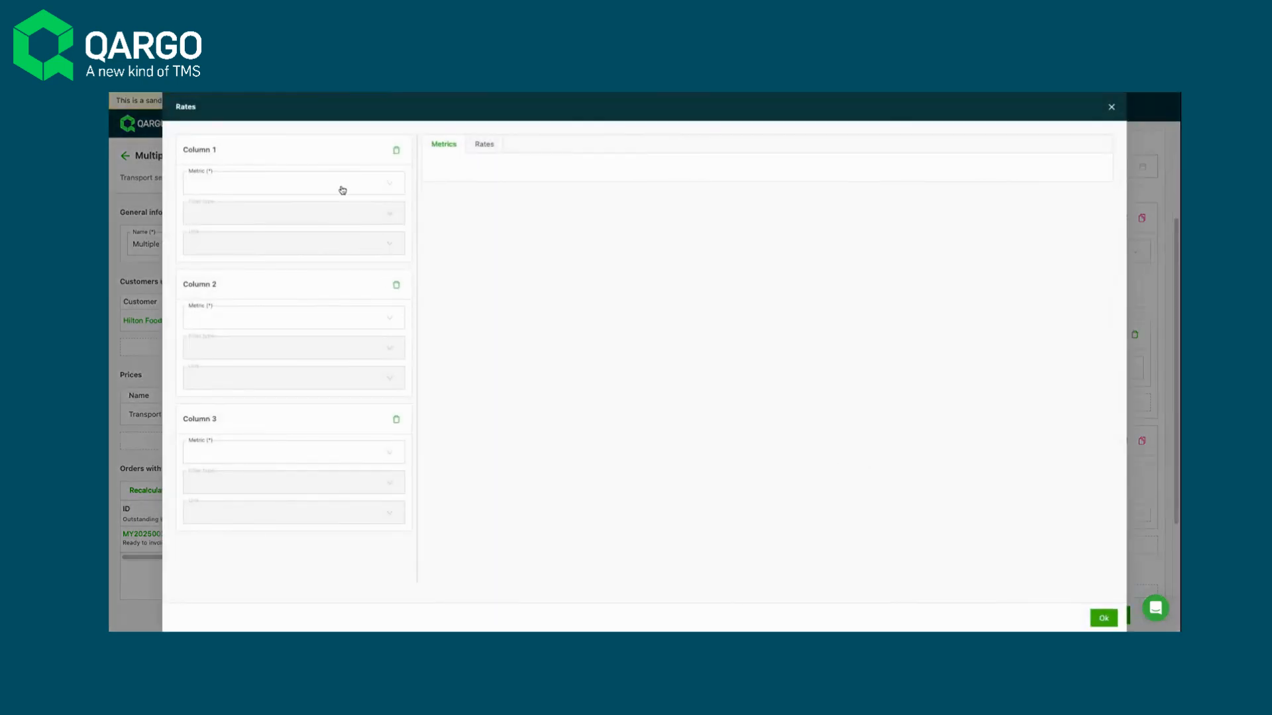
click(342, 187)
mouse_move(251, 278)
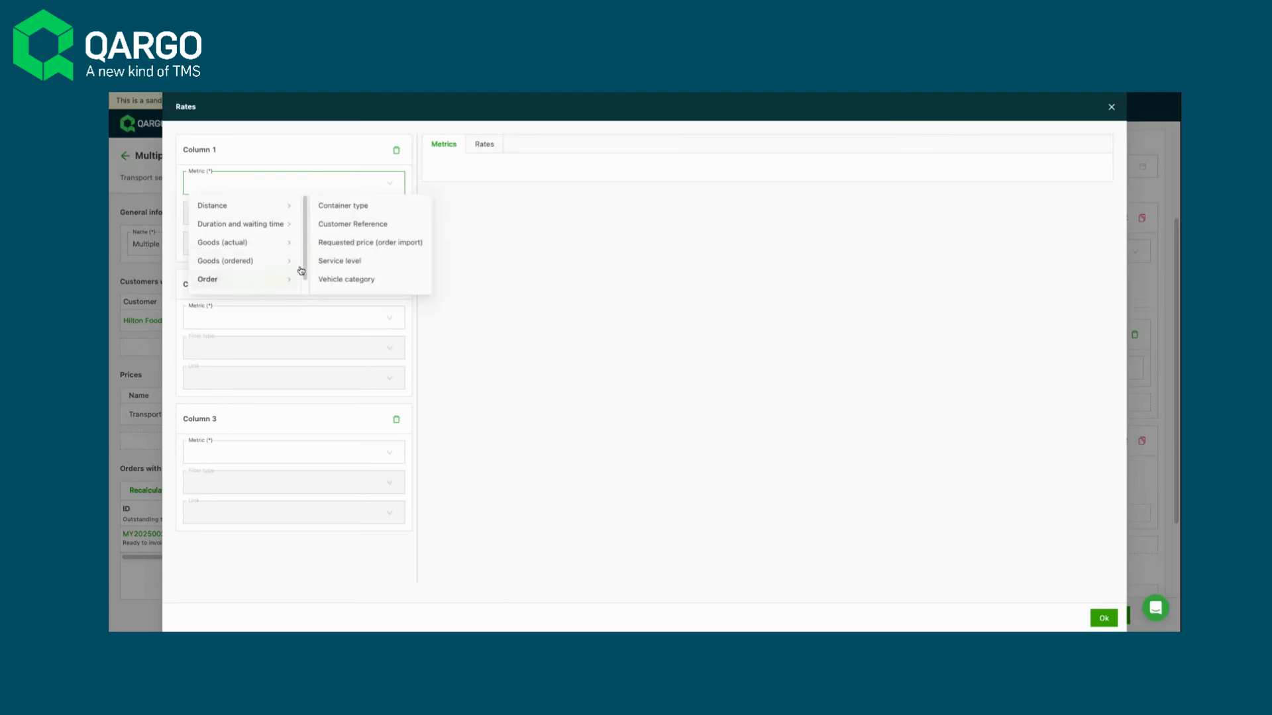
click(337, 259)
- Set the Column 3 metric to Route / Stops / Postcode zone
click(293, 458)
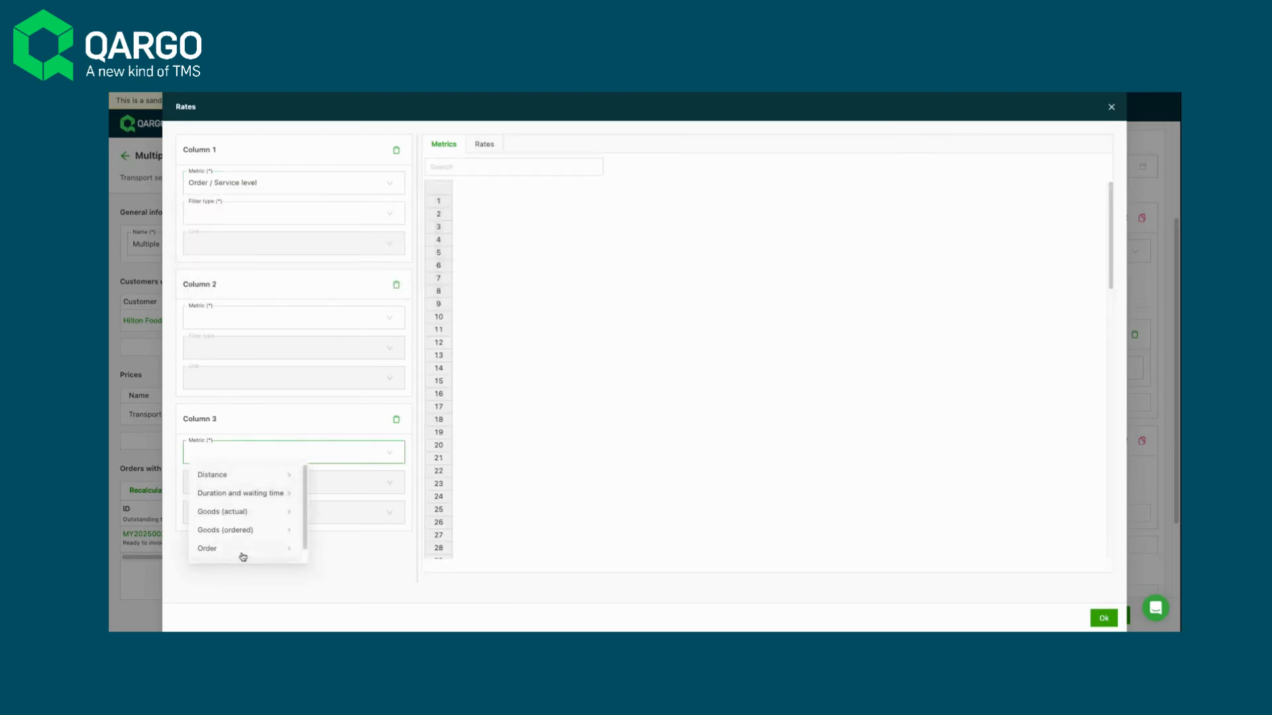
scroll(237, 553, down, 1)
mouse_move(239, 552)
mouse_move(337, 477)
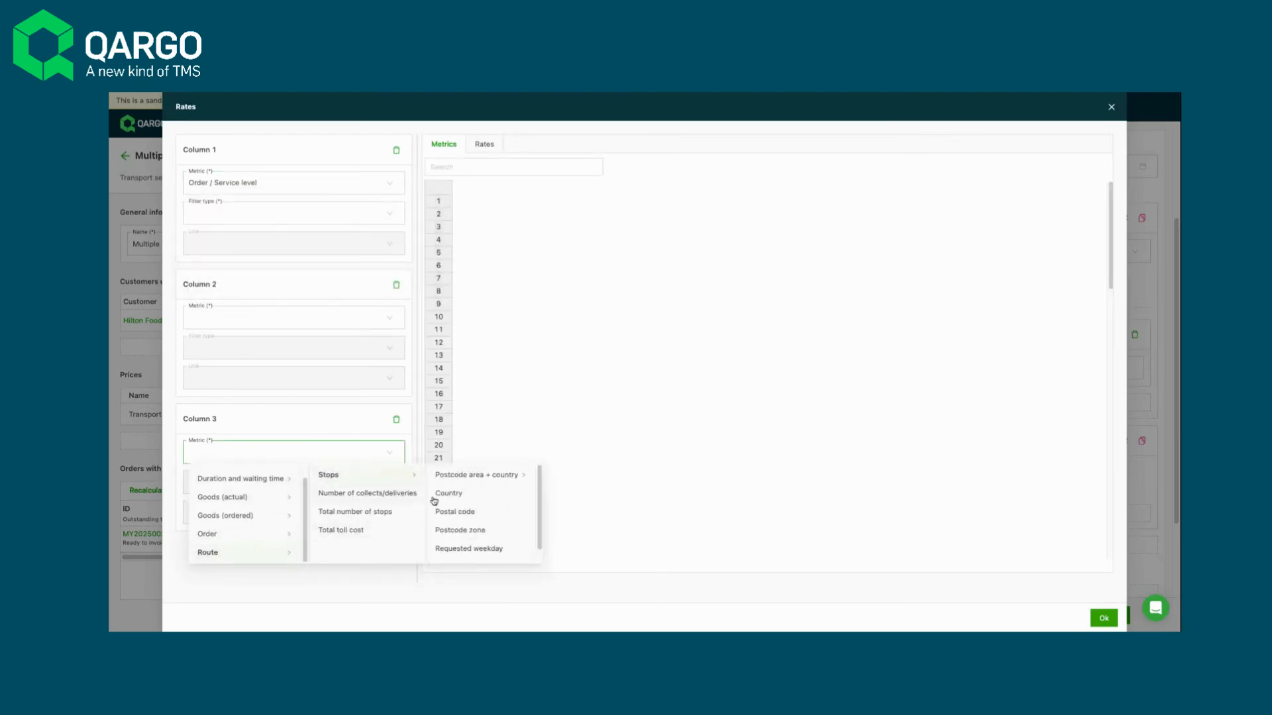
click(461, 529)
- Set Column 2 to Goods (ordered) / Total pallet spaces with the filter type Between (Start ≤ x < End)
click(211, 318)
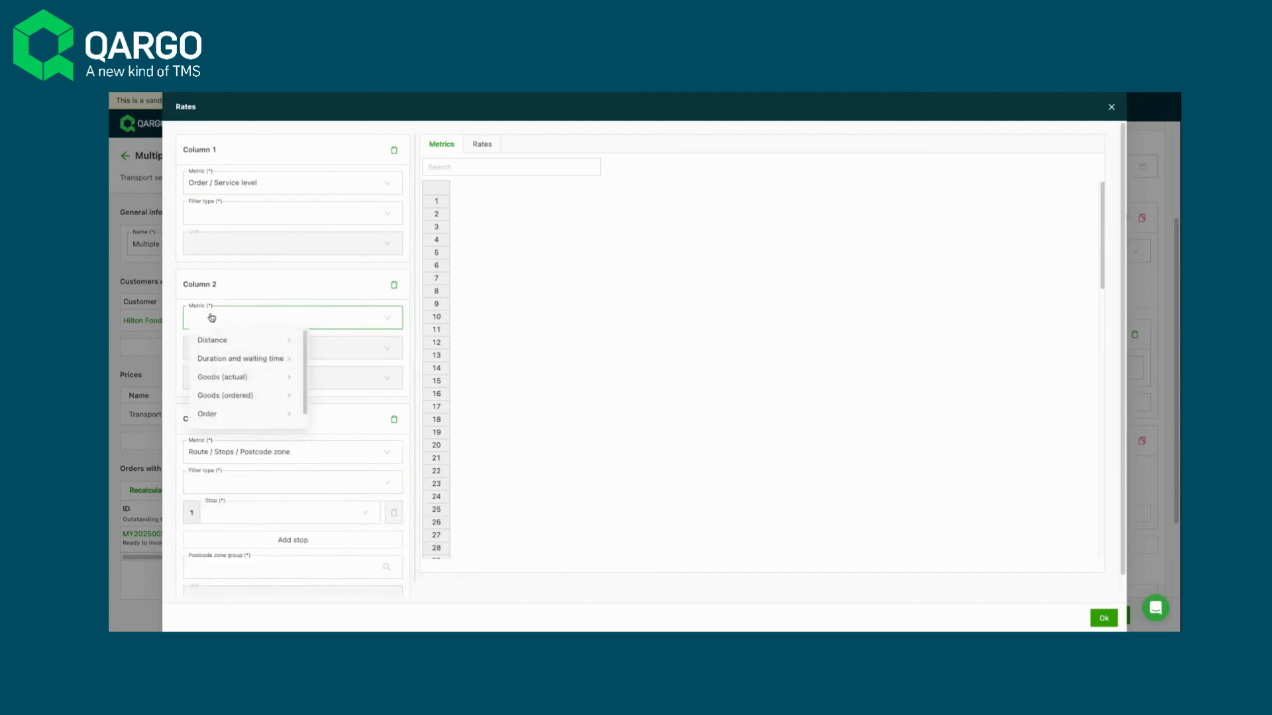
mouse_move(261, 396)
scroll(346, 399, down, 2)
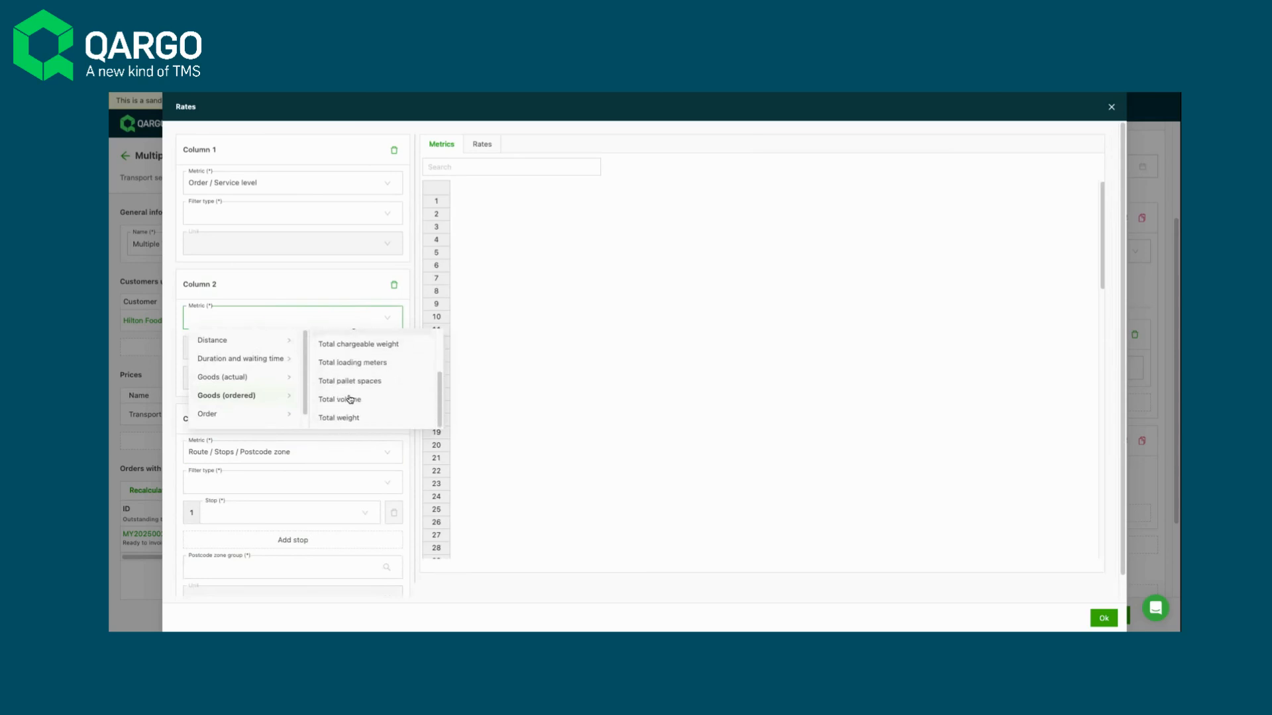
click(390, 382)
click(262, 348)
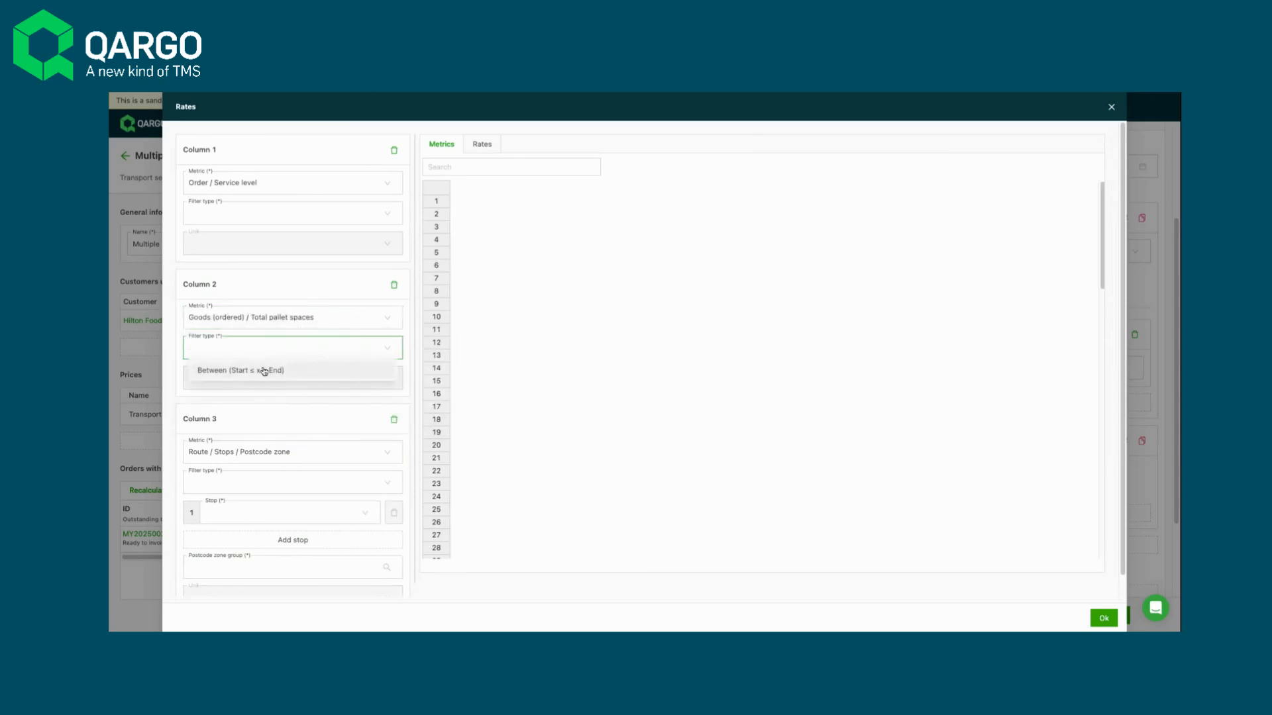
click(265, 369)
- Set the filter type of Column 1 and Column 3 to Equals
click(240, 221)
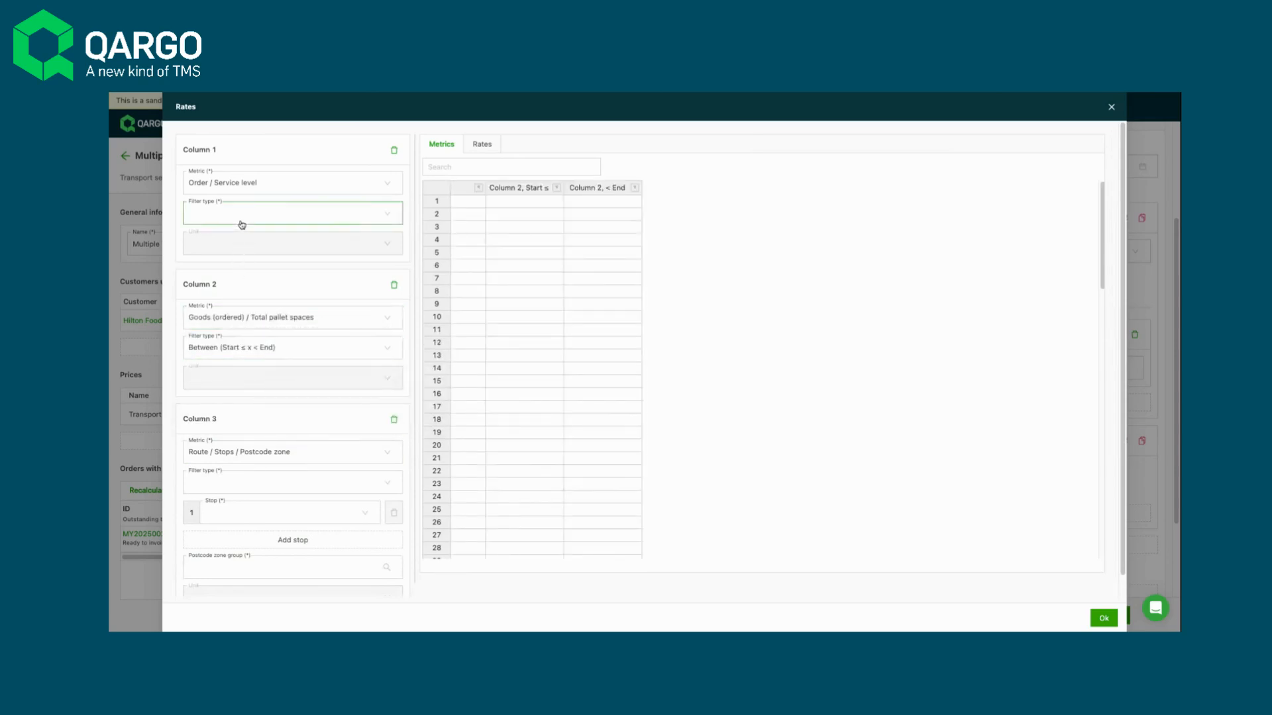
click(241, 237)
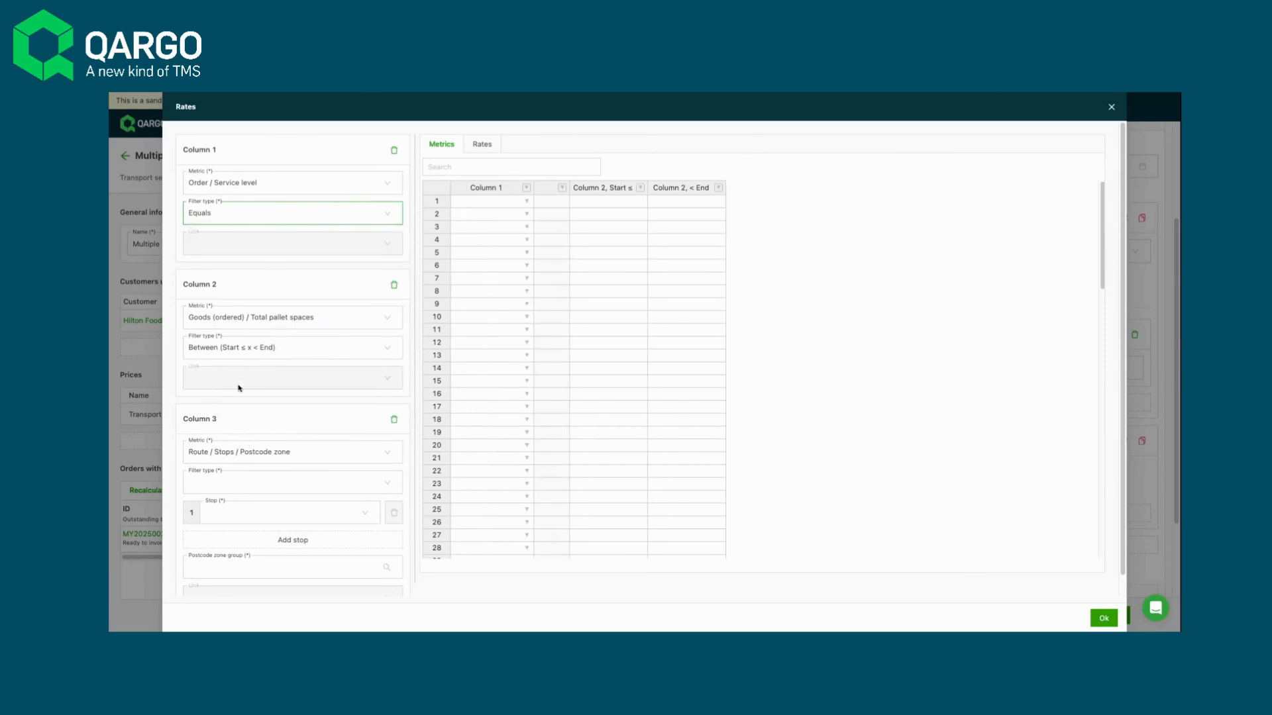
click(232, 488)
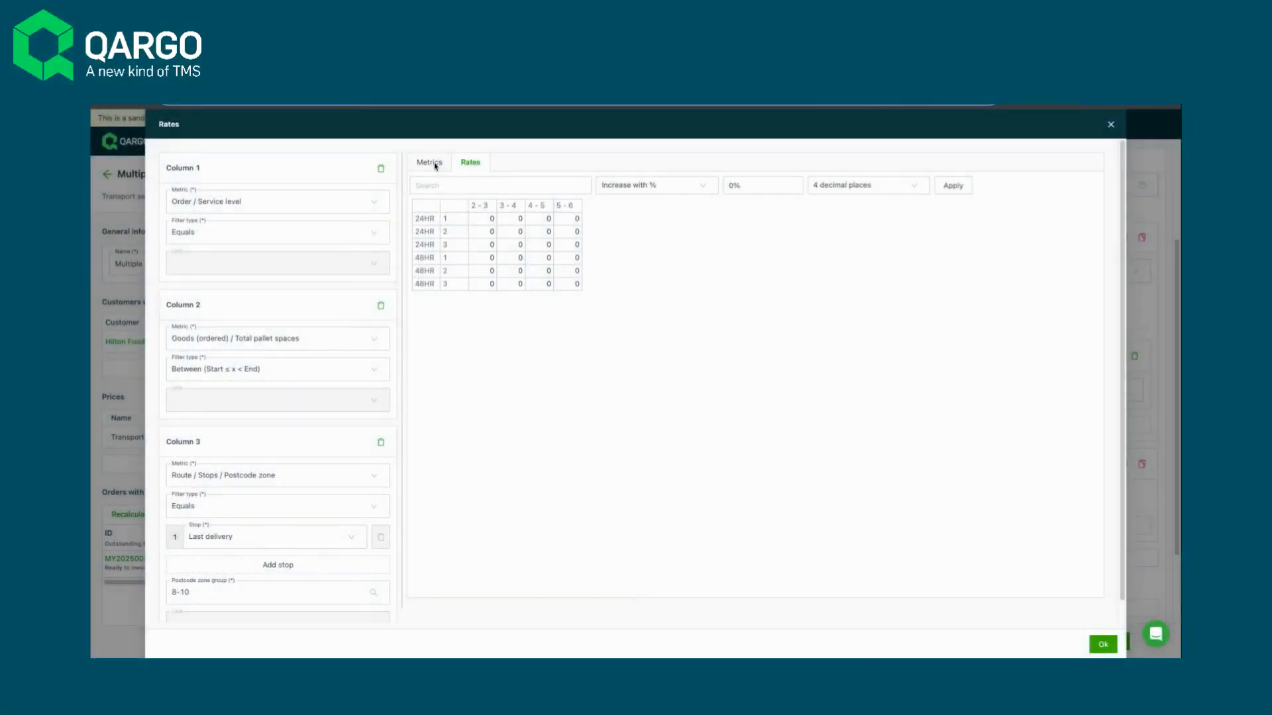
- Examine how the service levels, pallet ranges and zone codes in the metrics are laid out in the rates grid
click(435, 167)
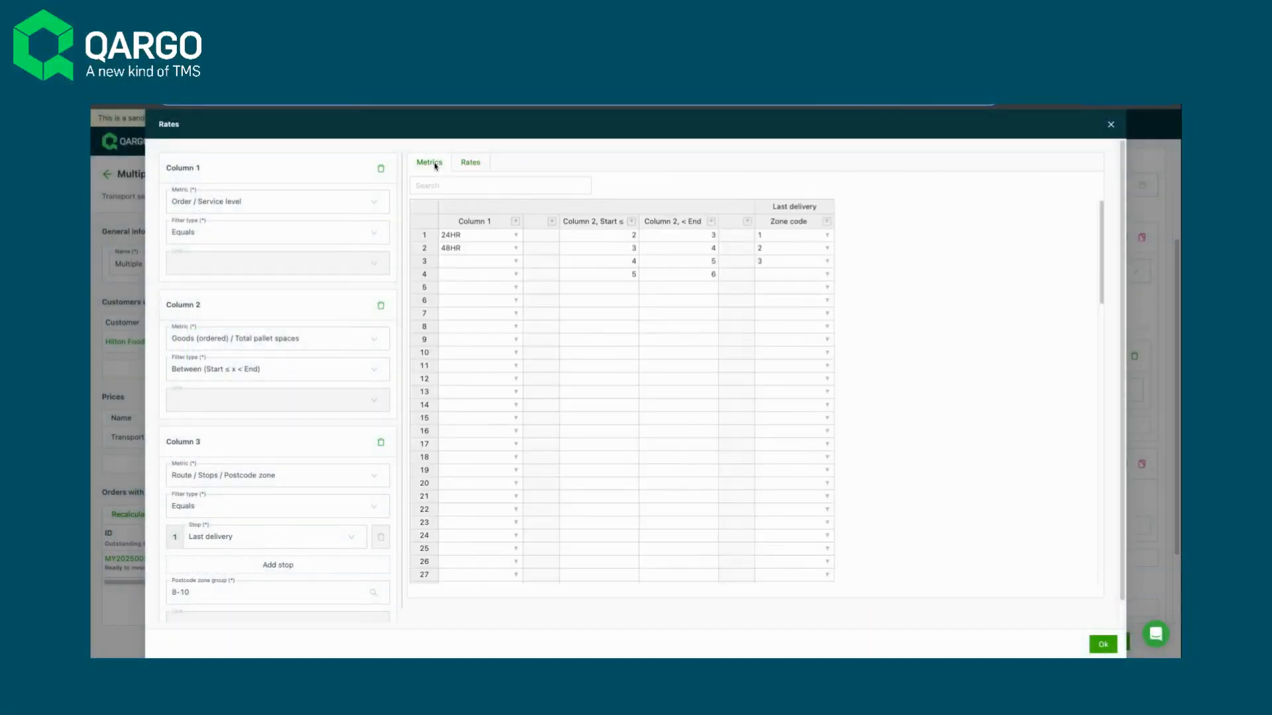
click(466, 237)
click(471, 251)
click(617, 248)
click(622, 262)
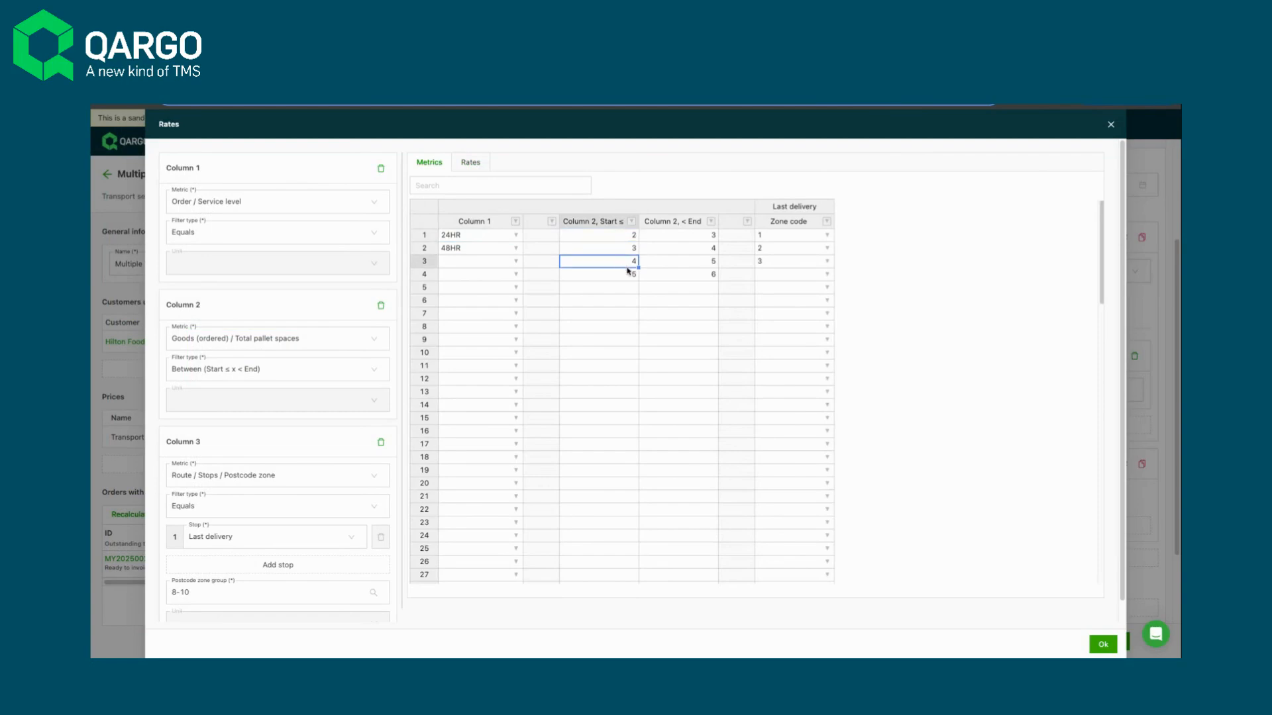
click(472, 163)
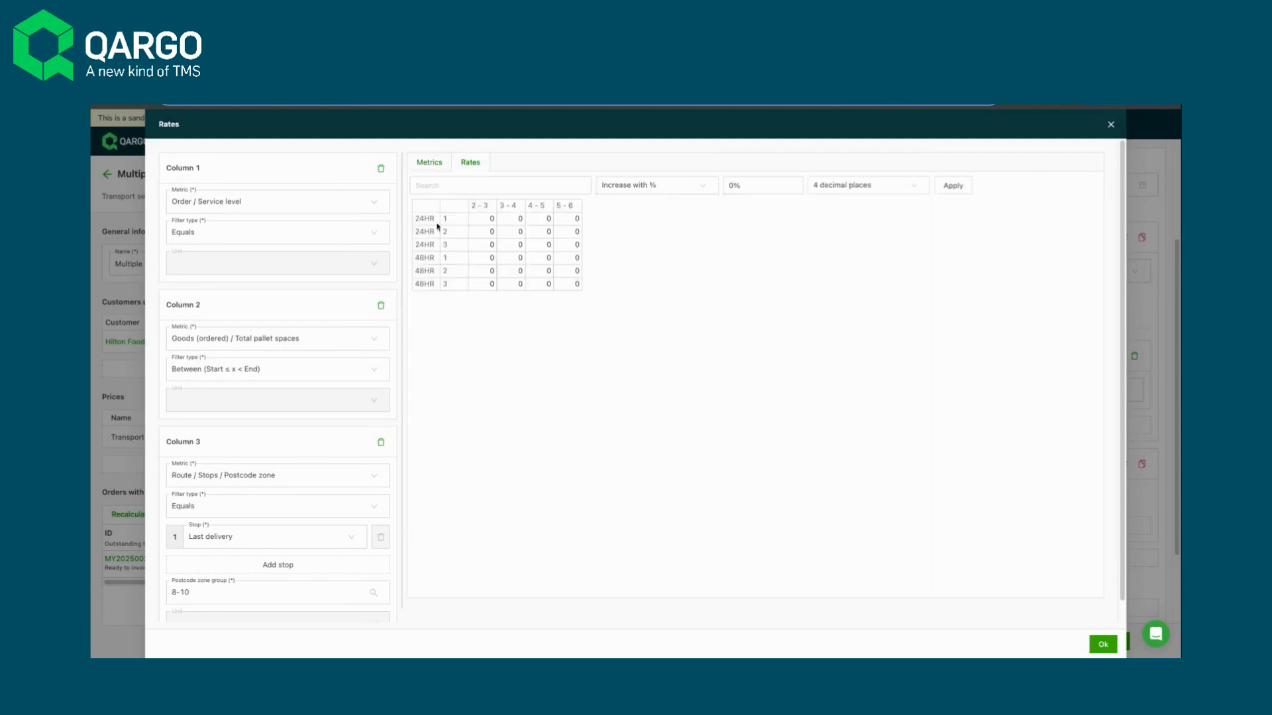
click(434, 222)
click(436, 235)
click(434, 262)
click(434, 273)
click(460, 223)
click(460, 236)
click(493, 206)
click(520, 207)
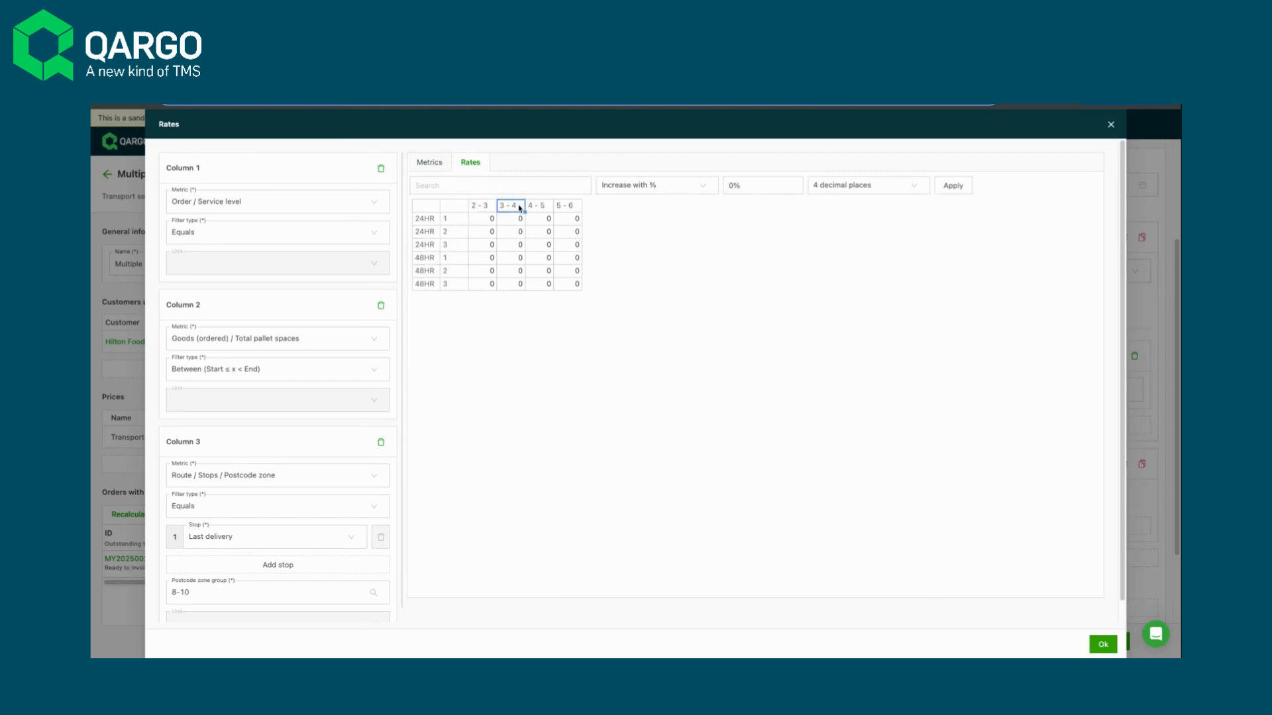
- Enter rates of 200, 400, 500 and 600 for the four pallet ranges in the 24HR zone 1 row
click(486, 220)
text(200)
key(Tab)
text(400)
key(Tab)
text(500)
key(Tab)
text(600)
- Copy the 24HR zone 1 rates down to all remaining service level and zone rows, and accept the price table
click(488, 220)
drag(497, 226, 495, 288)
click(523, 221)
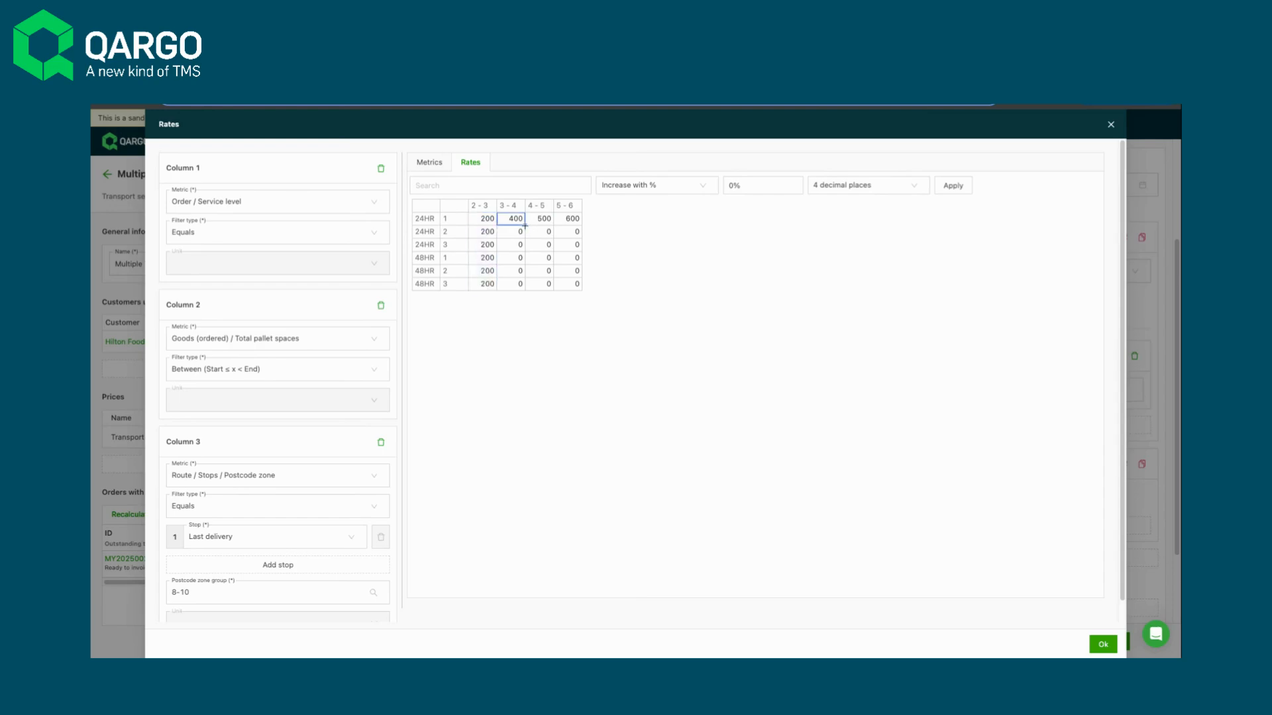
drag(524, 225, 525, 288)
click(543, 219)
drag(553, 225, 553, 289)
click(571, 219)
drag(581, 225, 581, 289)
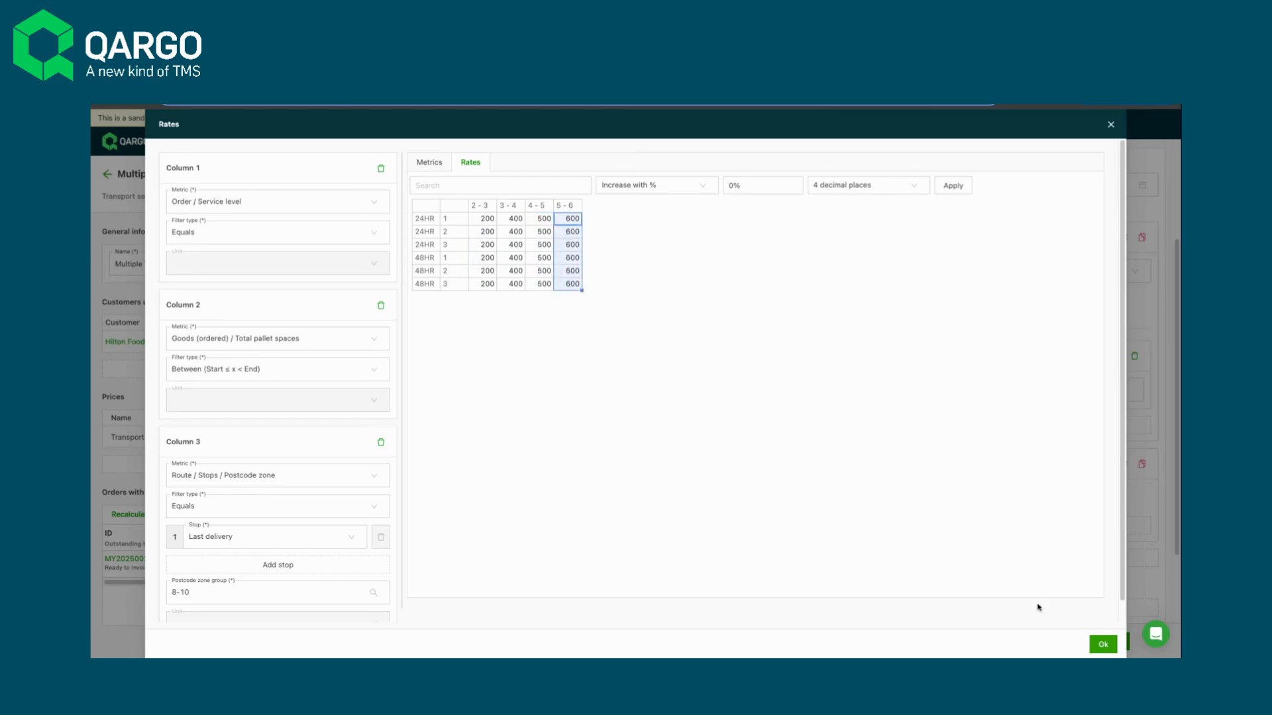
click(1103, 644)
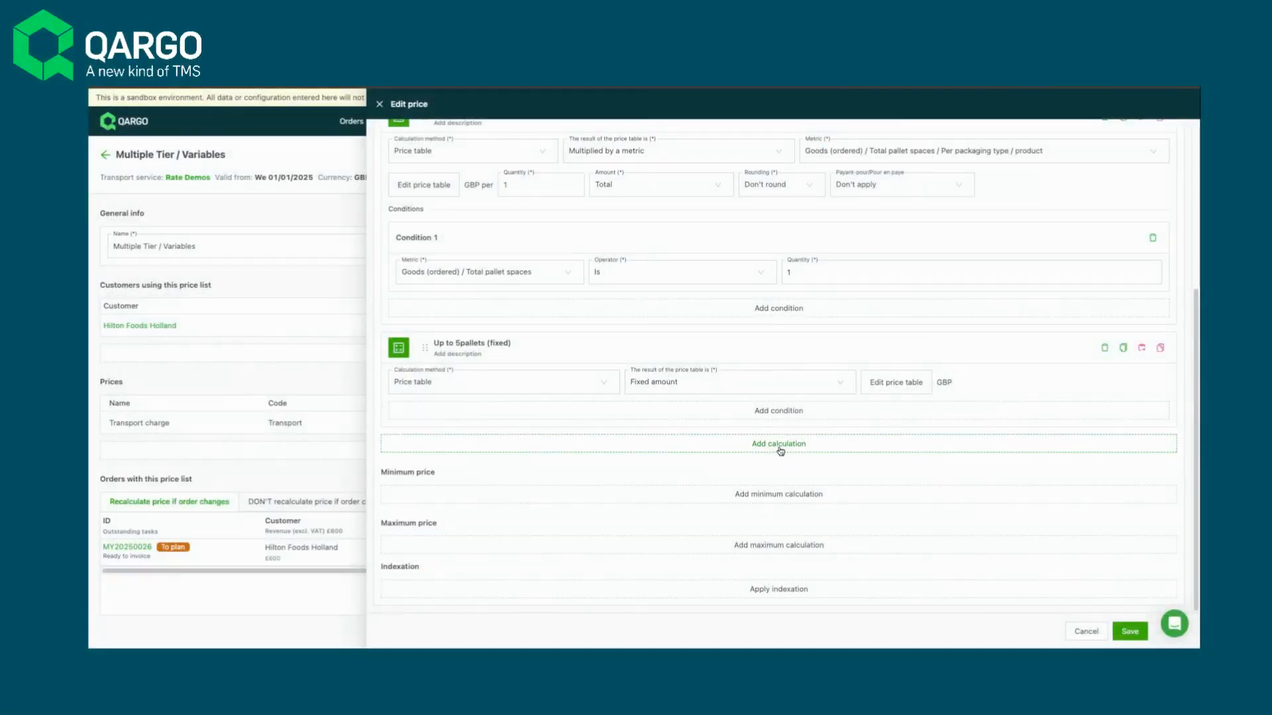
- Add a third calculation to the charge and name it "6+Pallets"
click(759, 440)
click(469, 446)
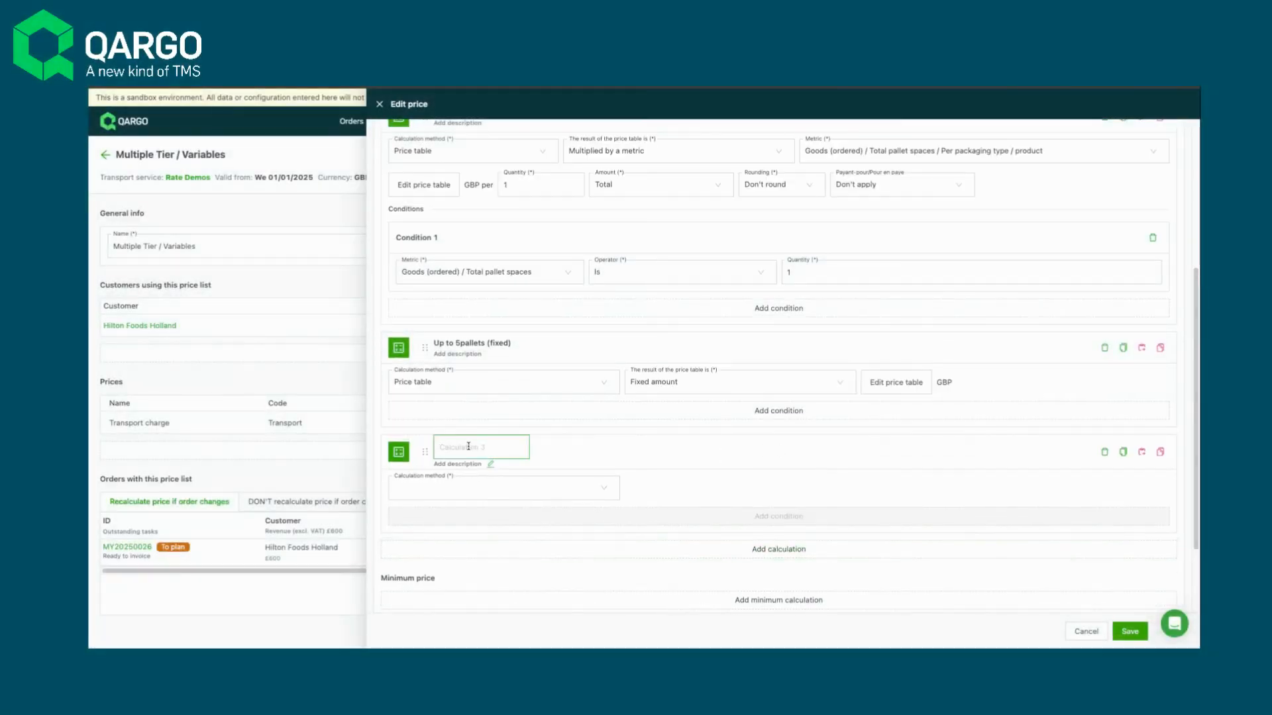
text(6+Pallets)
- Set the 6+Pallets calculation to a Price table multiplied by the metric Goods (ordered) / Total pallet spaces / Per order
click(454, 489)
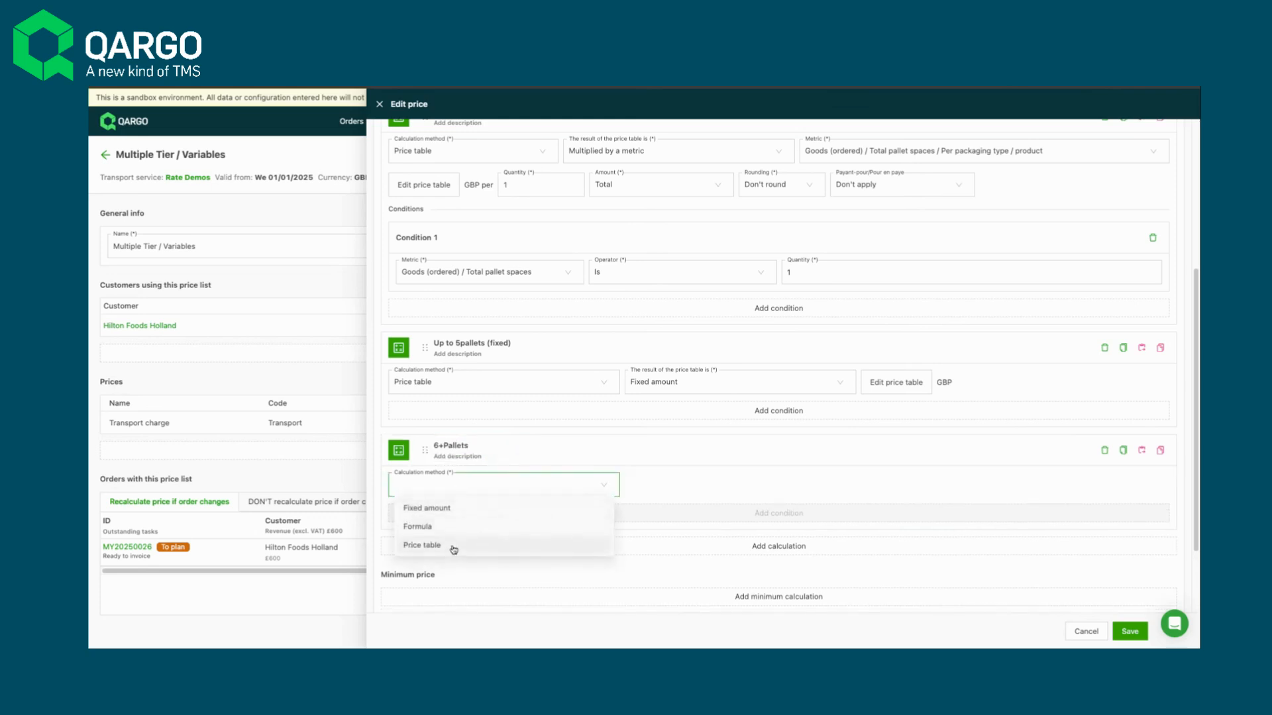
click(463, 546)
click(716, 493)
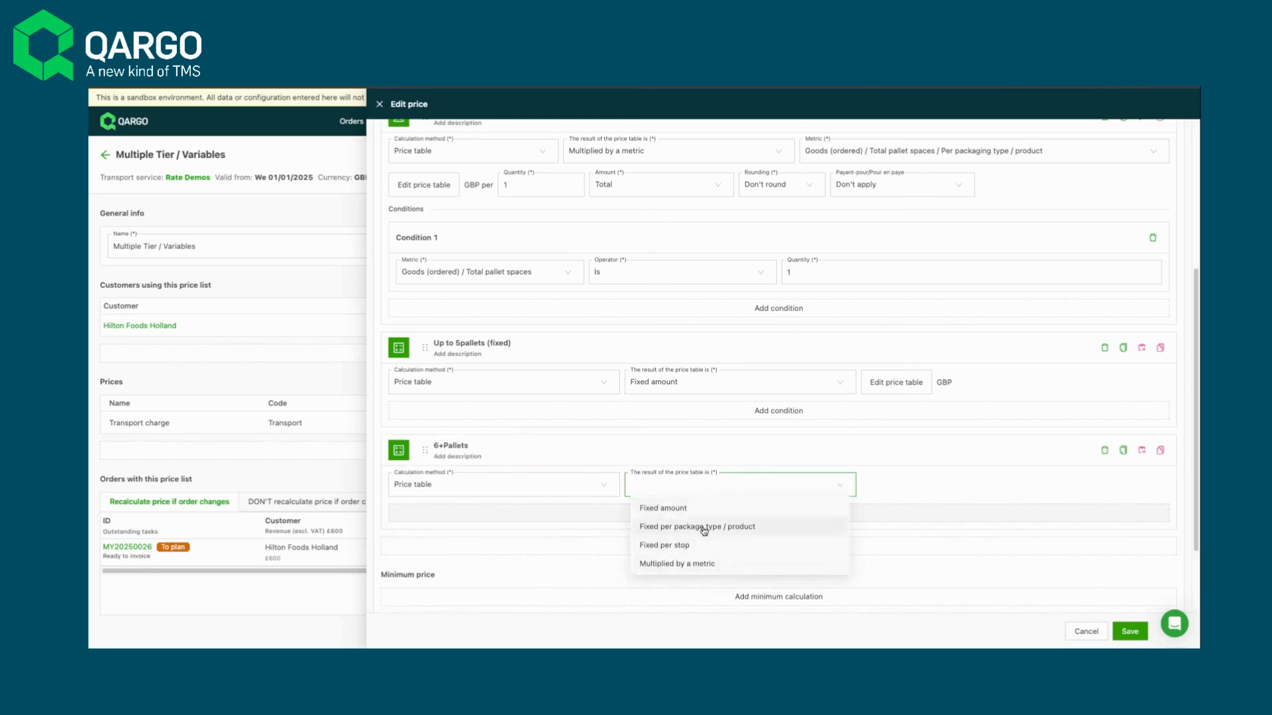
click(701, 563)
click(876, 487)
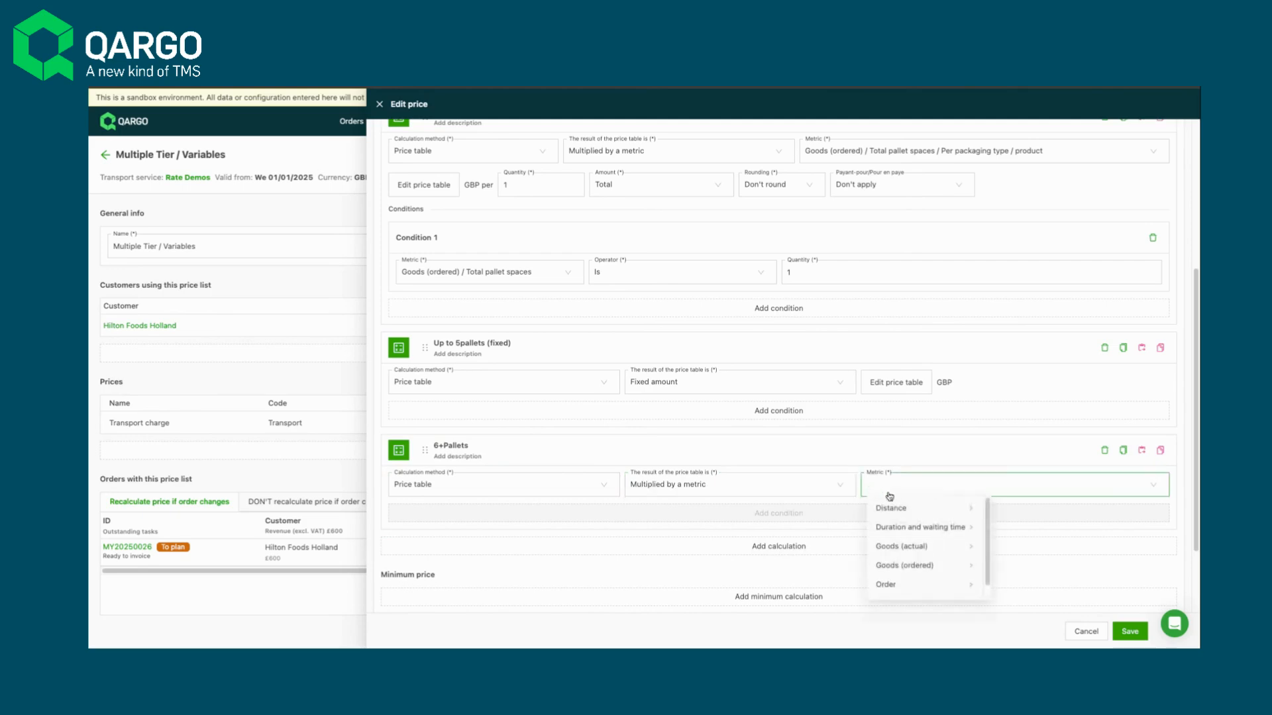
click(923, 565)
click(1035, 565)
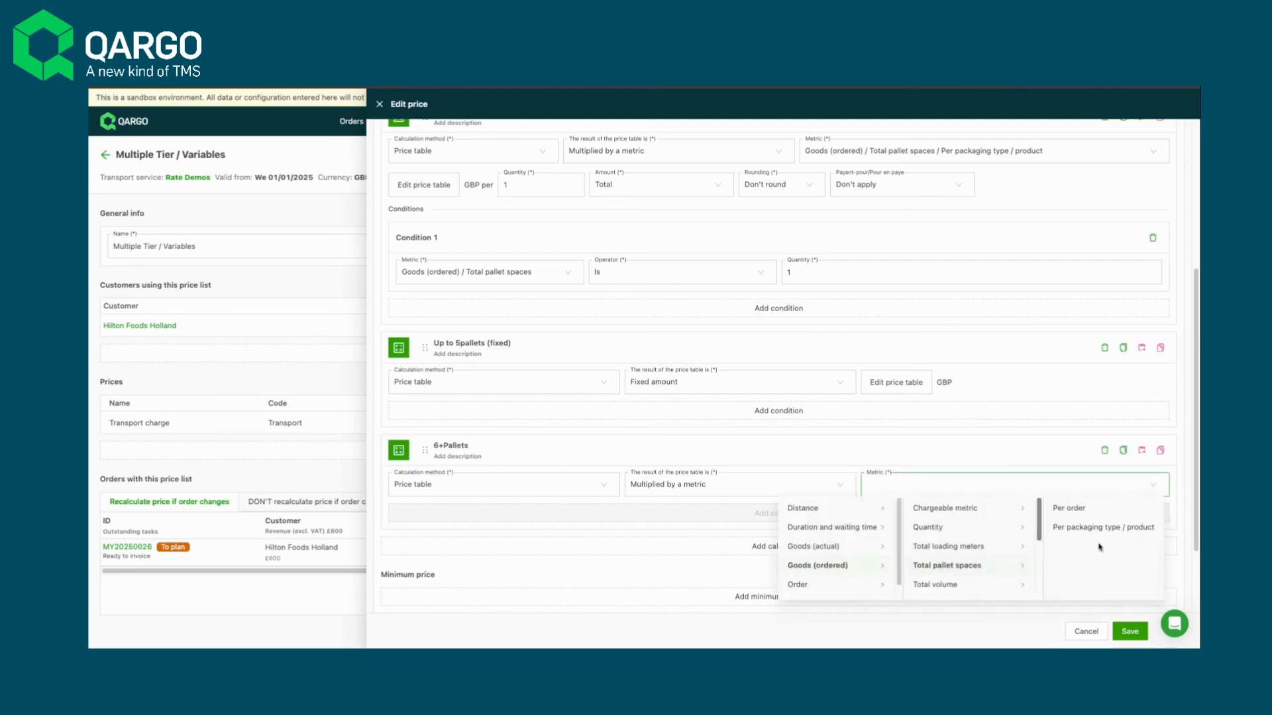
click(1091, 510)
- Open the 6+Pallets price table and set Column 1 to Order / Service level with the Equals filter type
click(447, 525)
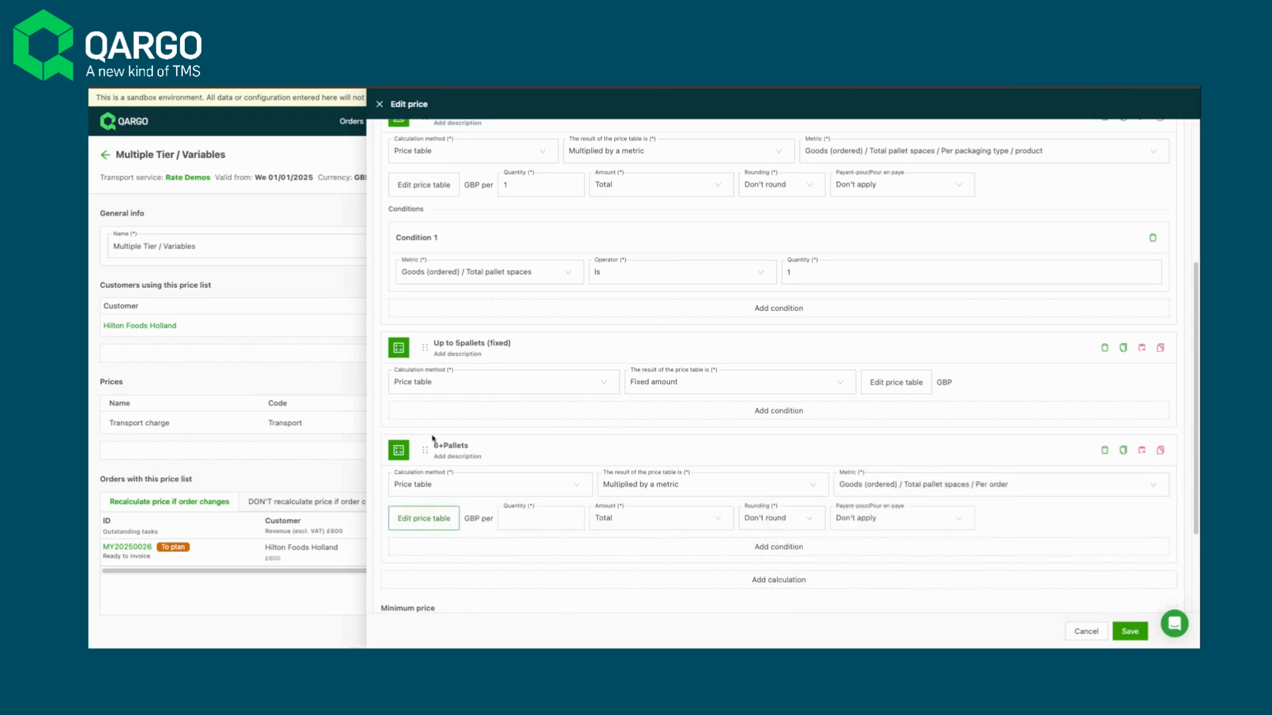
click(298, 178)
click(212, 282)
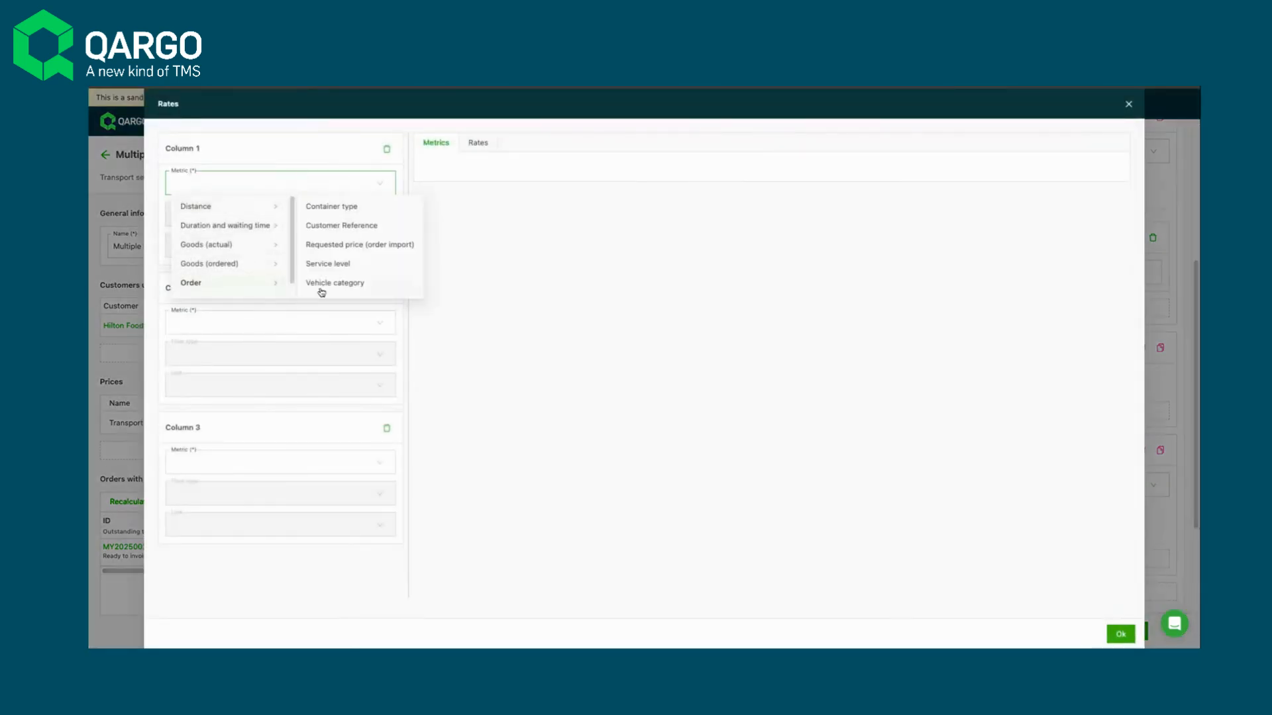
click(326, 264)
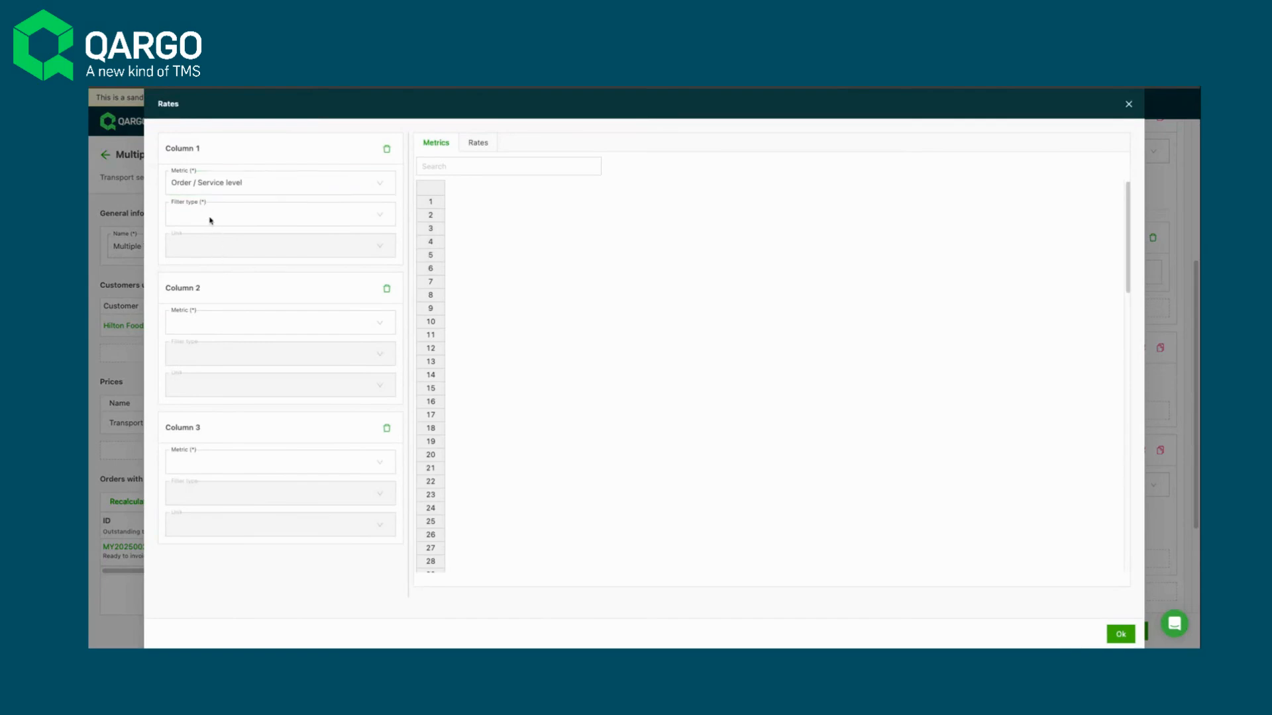
click(210, 221)
click(208, 241)
- Set Column 3 of the 6+Pallets table to Route / Stops / Postcode zone with the Equals filter type
click(212, 461)
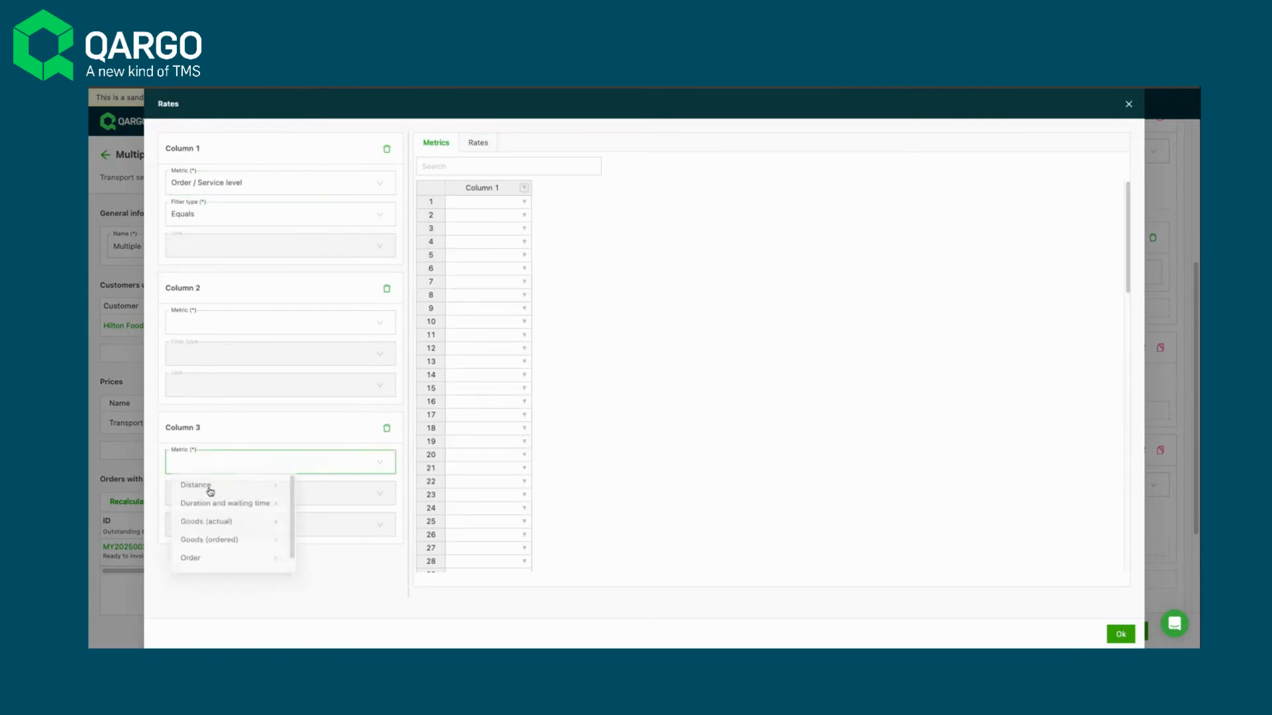
scroll(218, 560, down, 1)
click(211, 567)
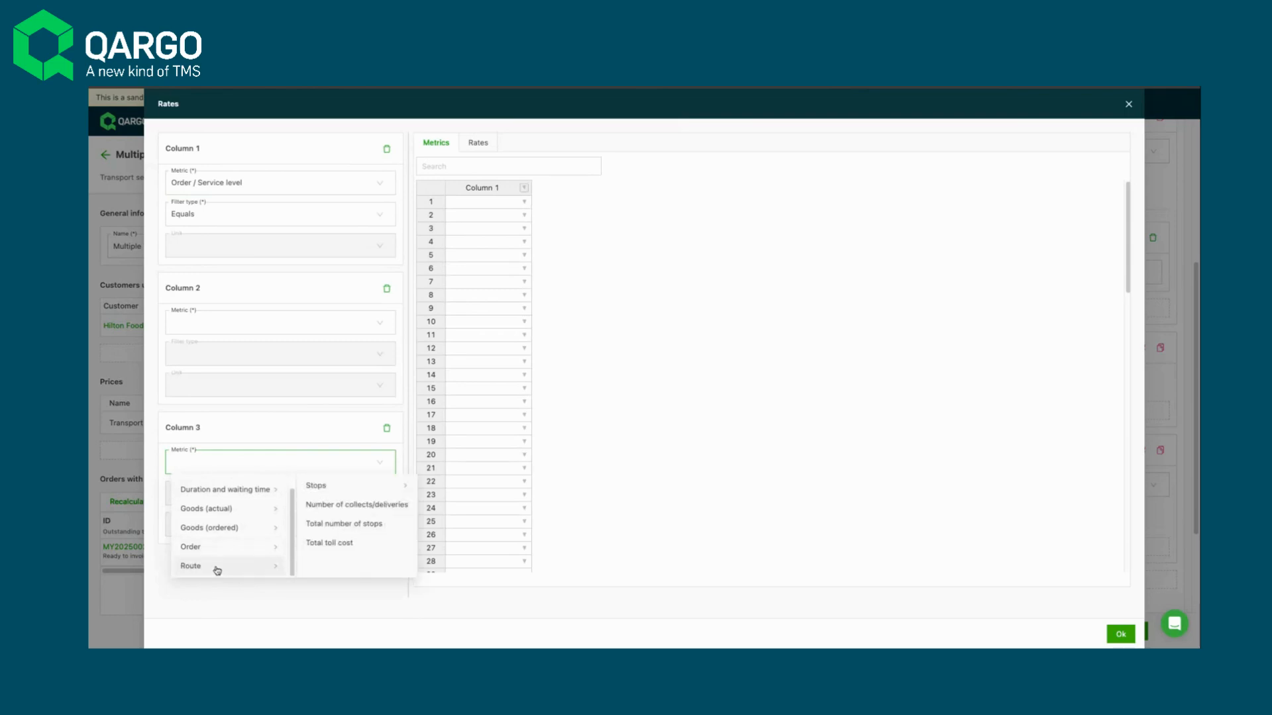
click(343, 494)
click(476, 543)
click(205, 495)
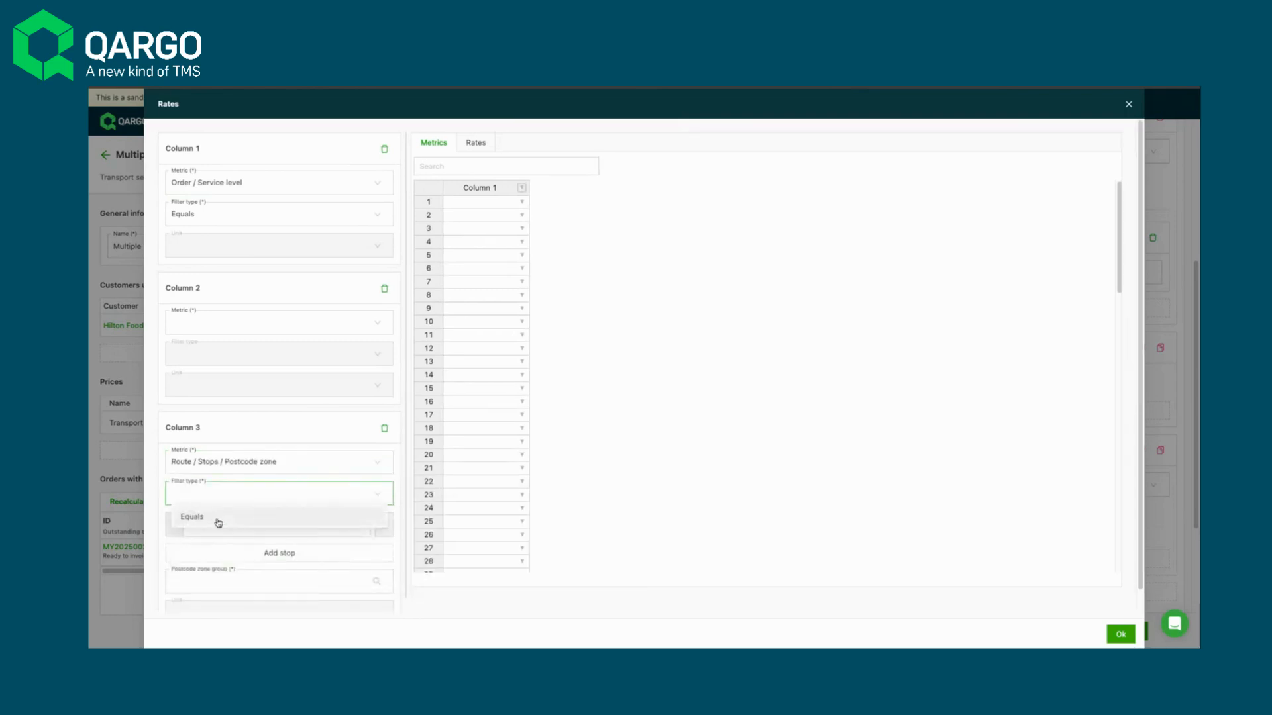
click(218, 523)
- Set Column 3's stop to Last delivery and its postcode zone group to 8-10, using the Equals filter
click(224, 530)
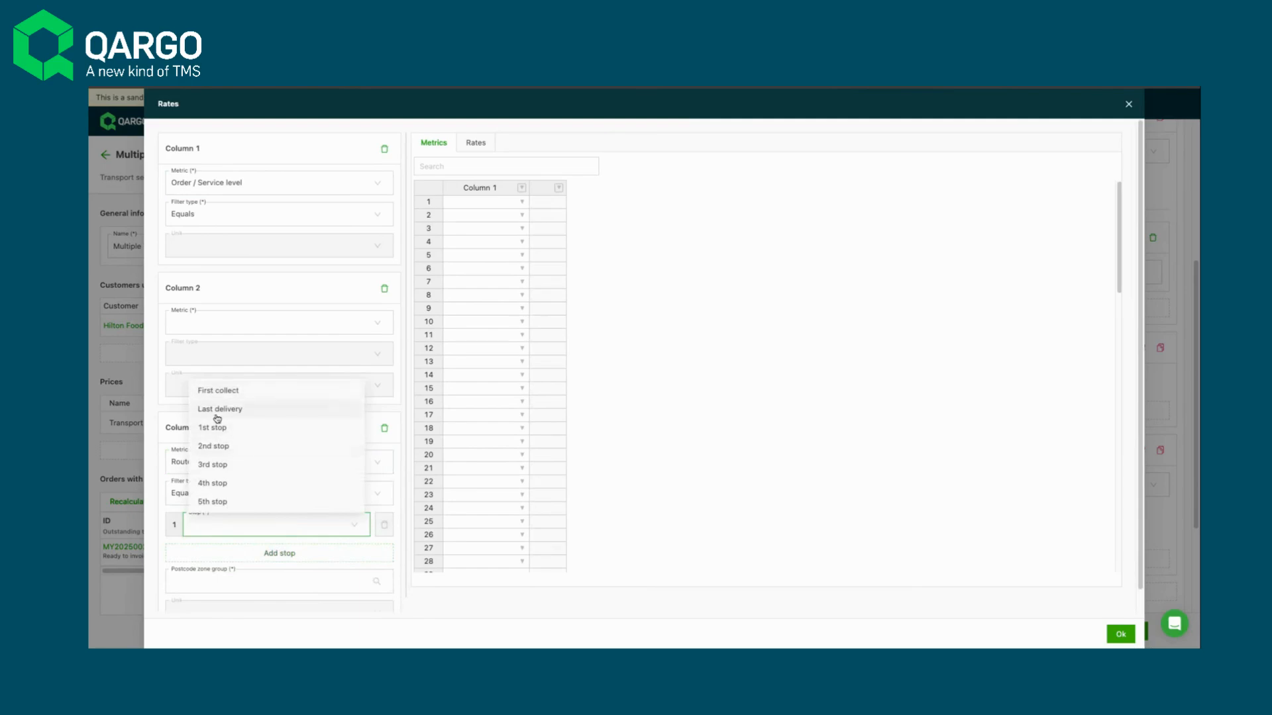
click(218, 409)
click(259, 581)
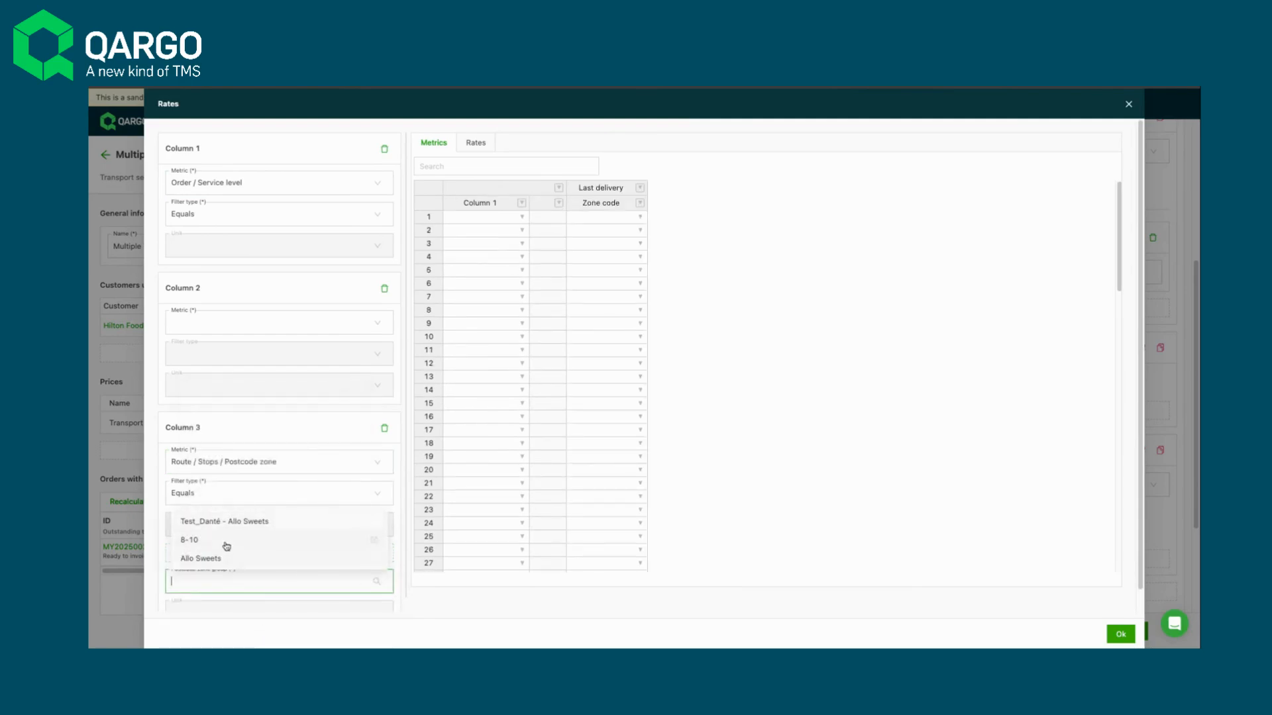
click(226, 542)
- Set Column 2 of the 6+Pallets table to Goods (ordered) / Total pallet spaces with the Between (Start ≤ x < End) filter type
click(215, 323)
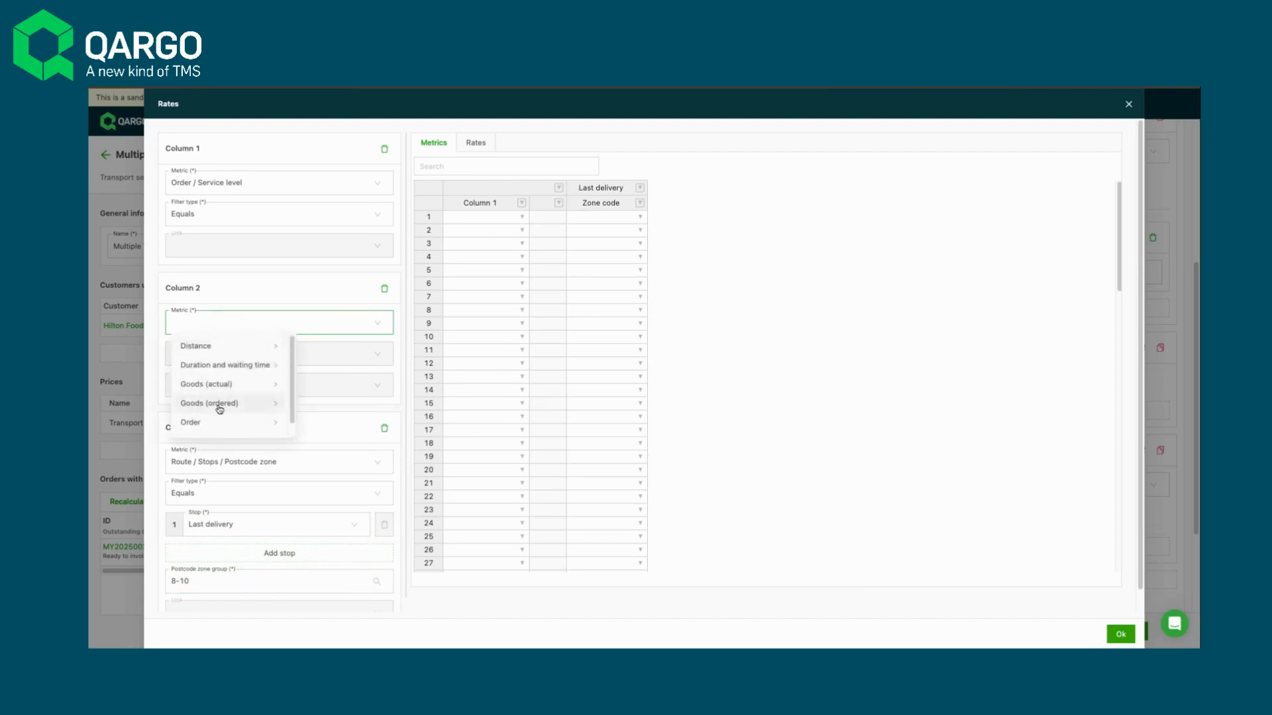
mouse_move(220, 409)
scroll(324, 395, down, 3)
click(328, 388)
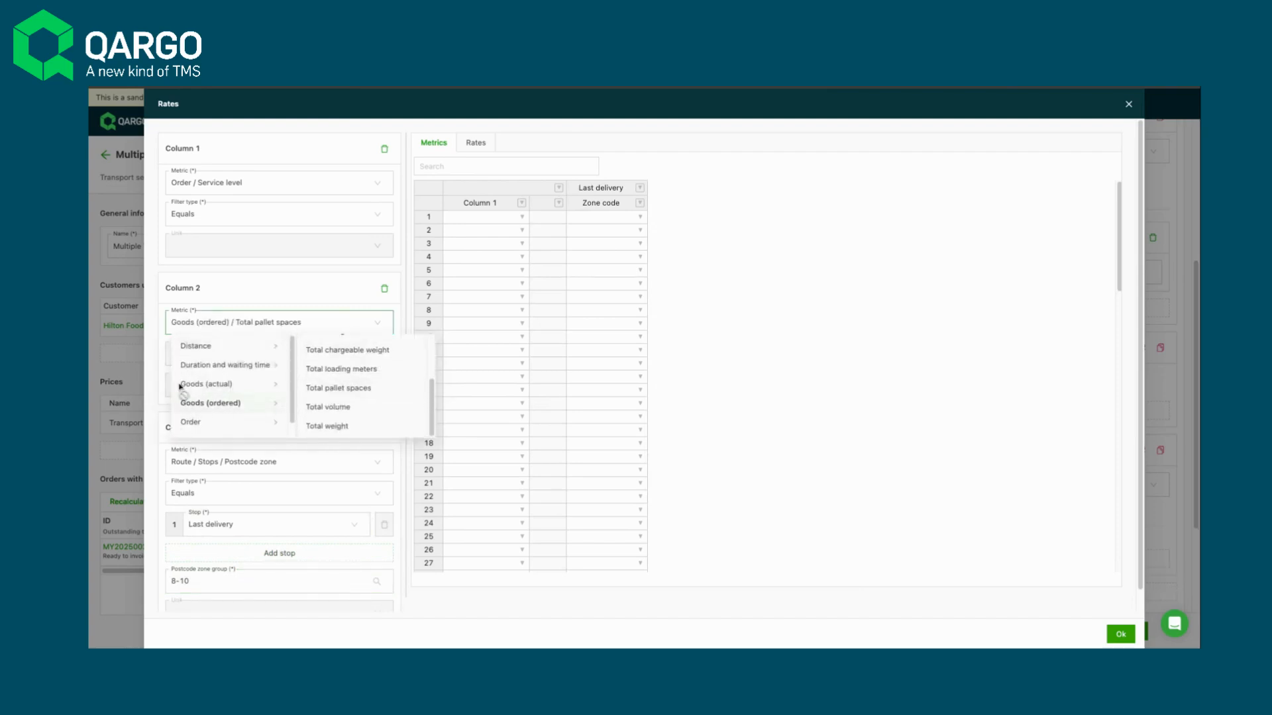
click(192, 356)
click(213, 375)
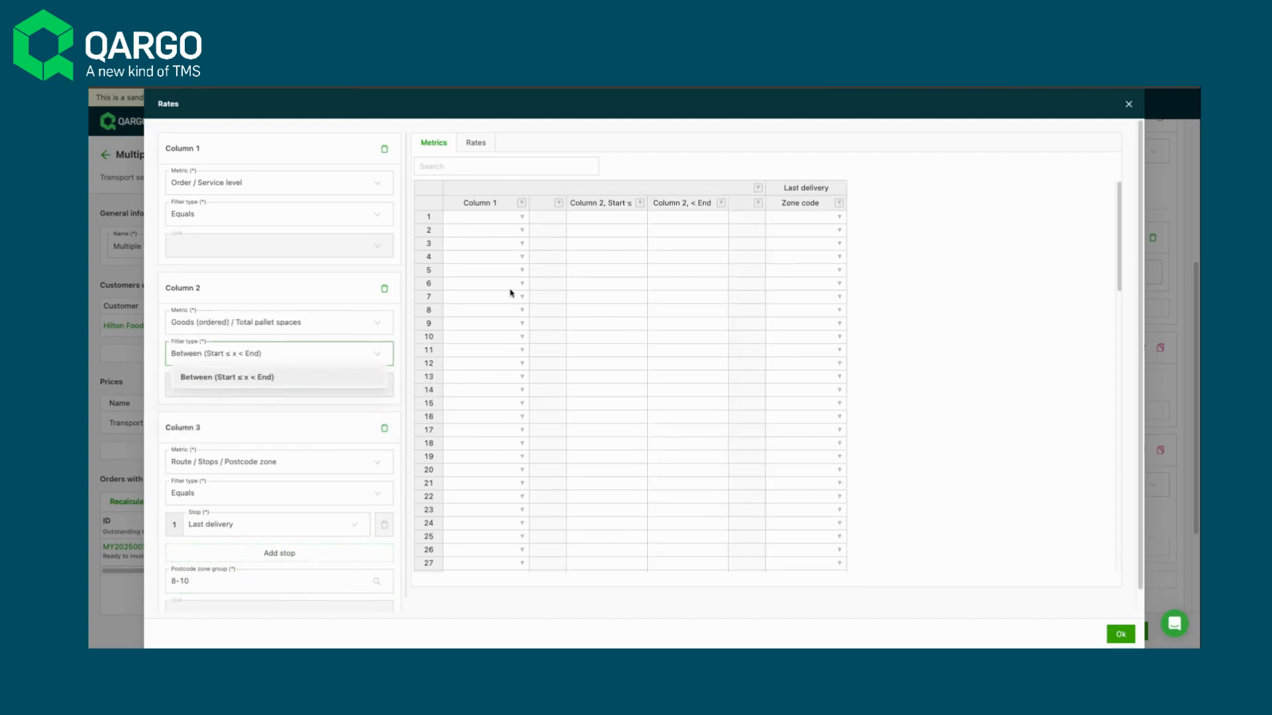
- Enter the pallet range 6 to 100 and the last-delivery zone codes 1 and 2 in the 6+Pallets metrics
double_click(628, 218)
text(6)
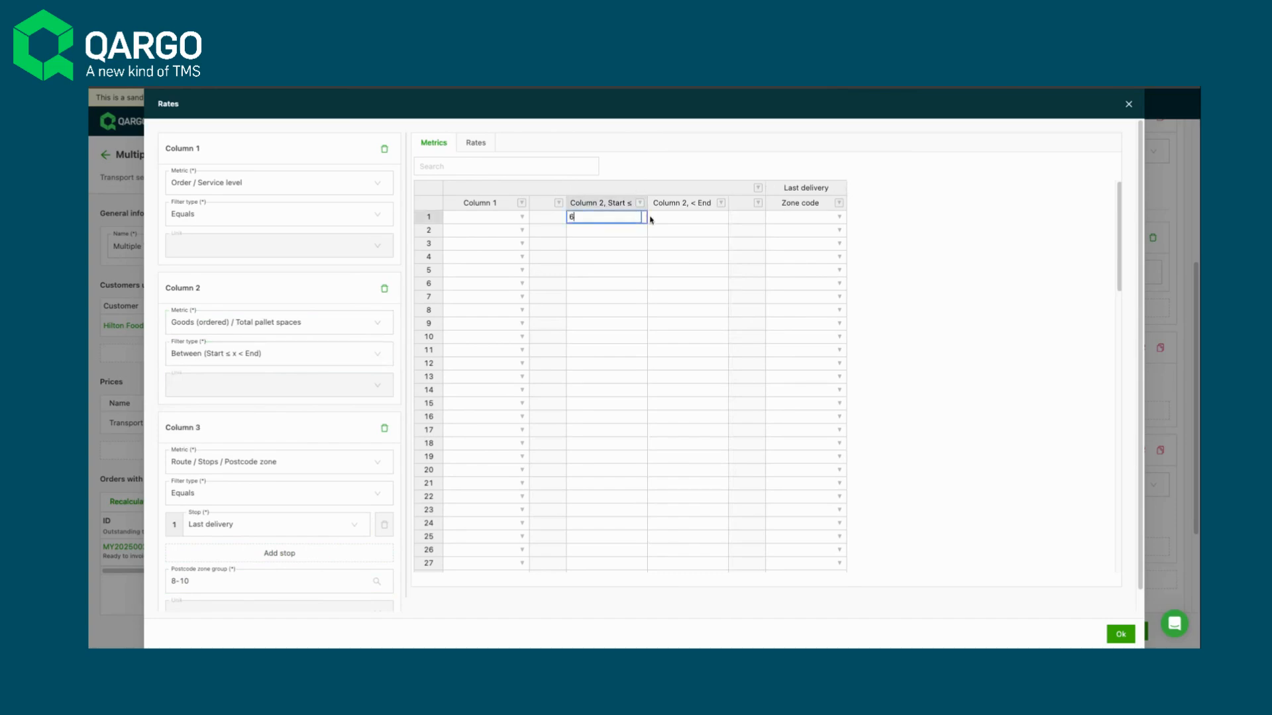
click(685, 218)
text(100)
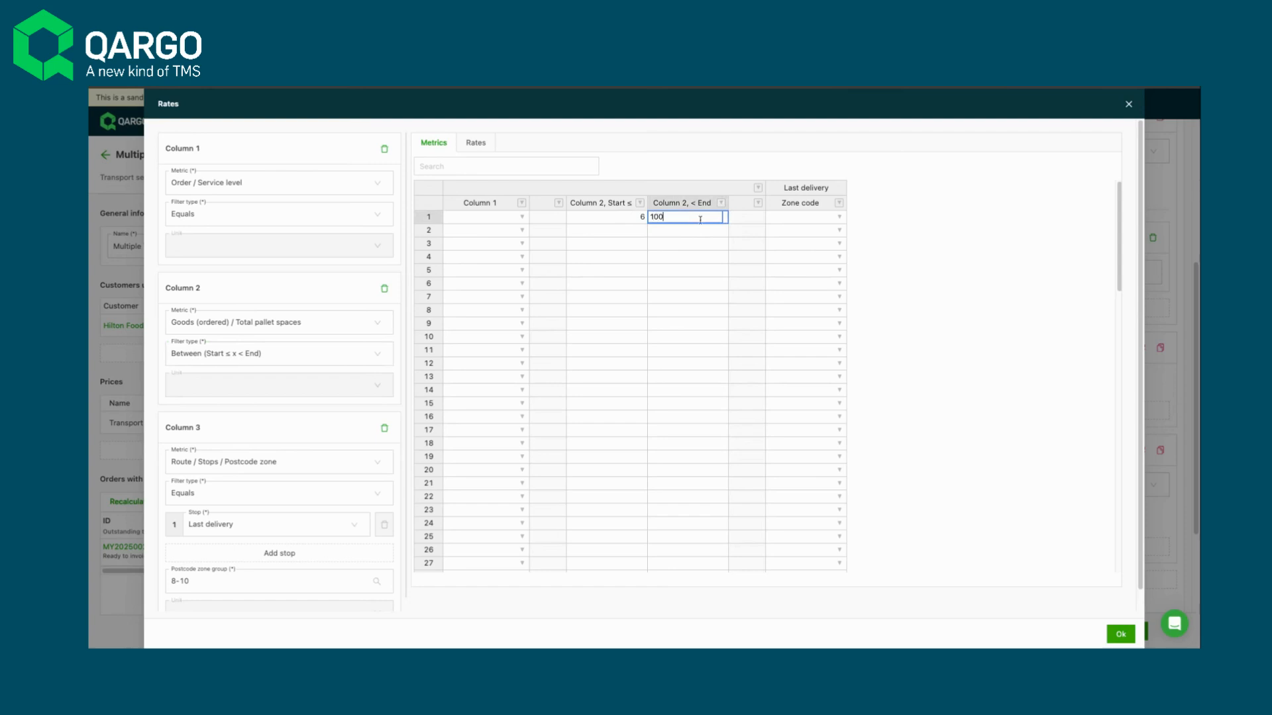
click(795, 218)
click(839, 217)
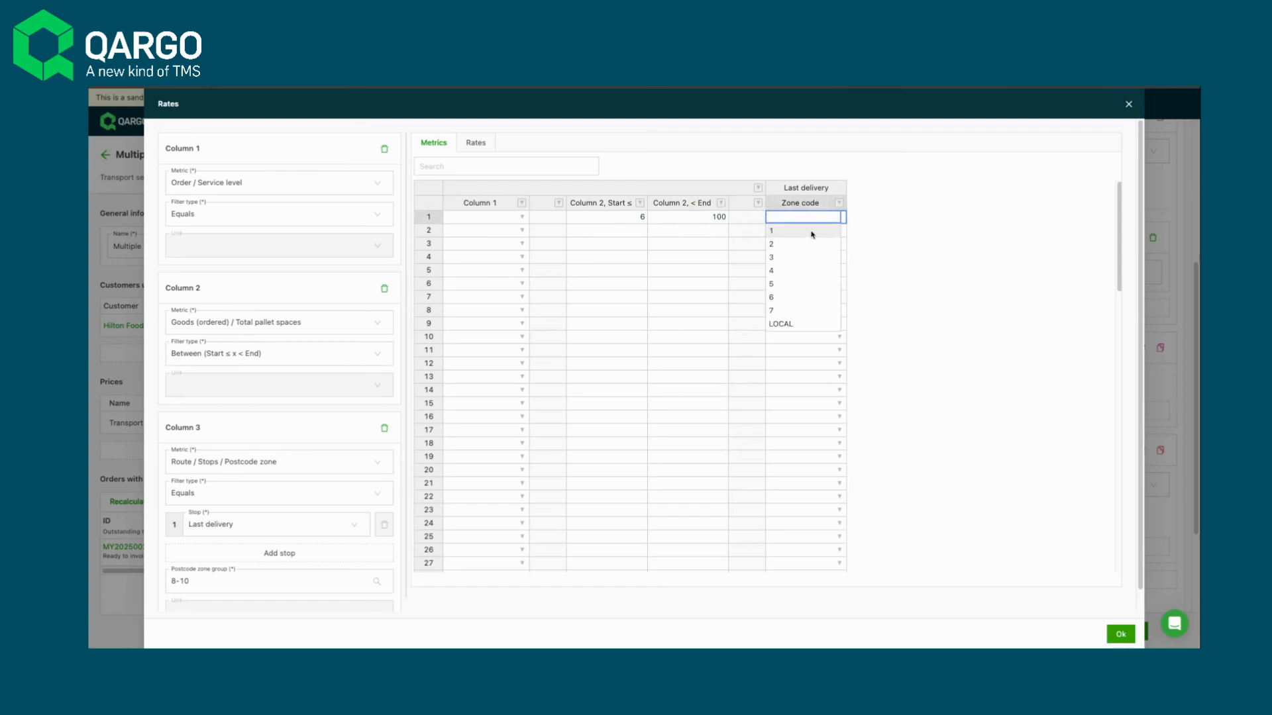
click(820, 229)
click(838, 230)
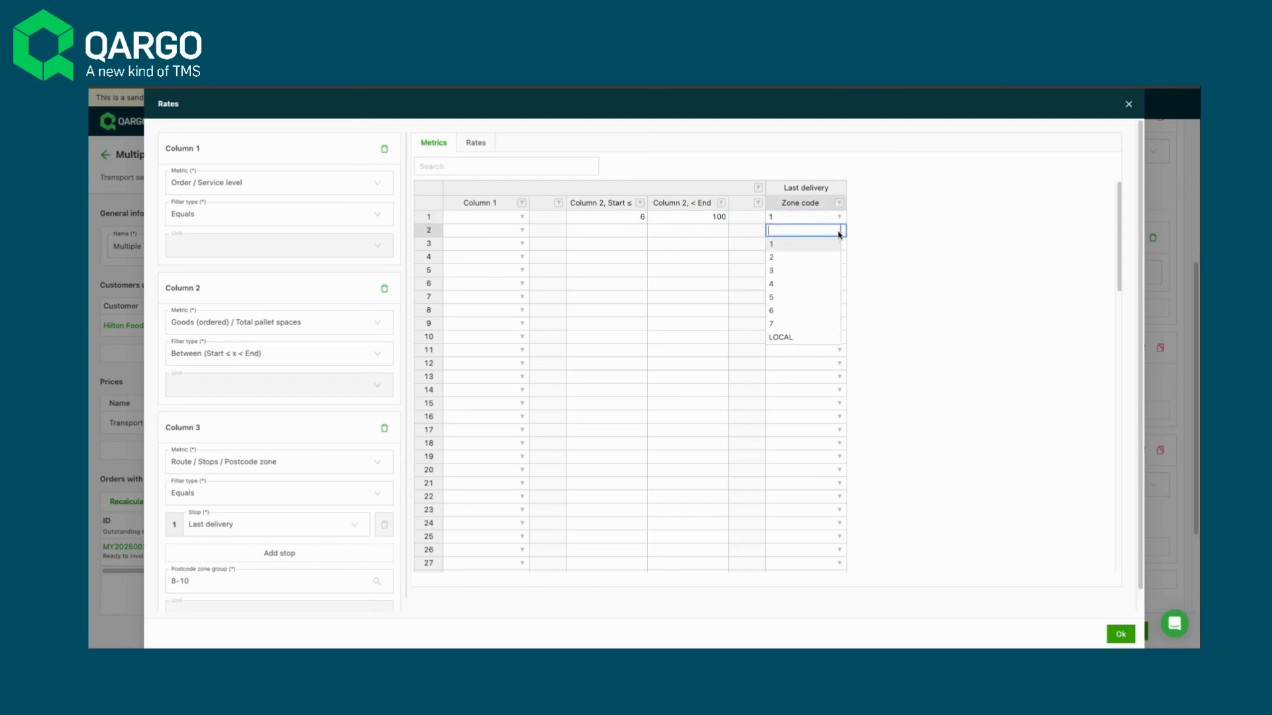
click(809, 255)
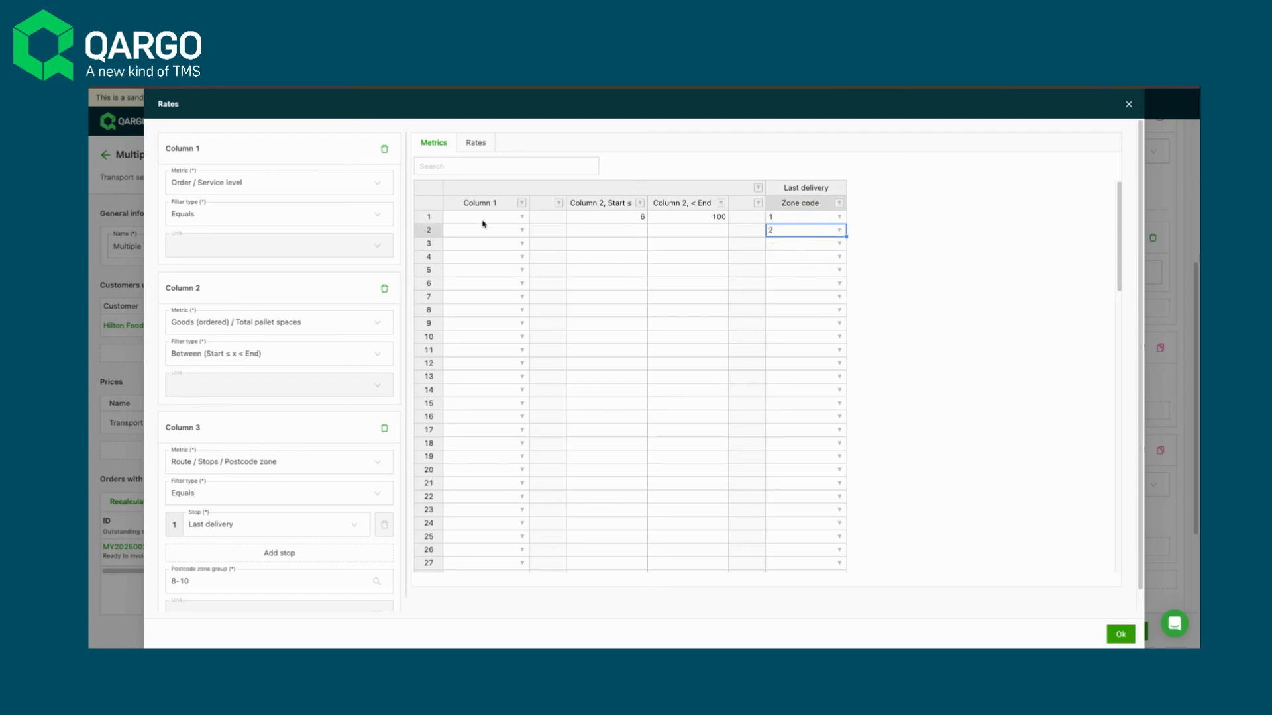
- Add the service levels 24HR and 48HR to Column 1 of the 6+Pallets metrics
click(483, 220)
click(520, 217)
click(505, 232)
click(520, 234)
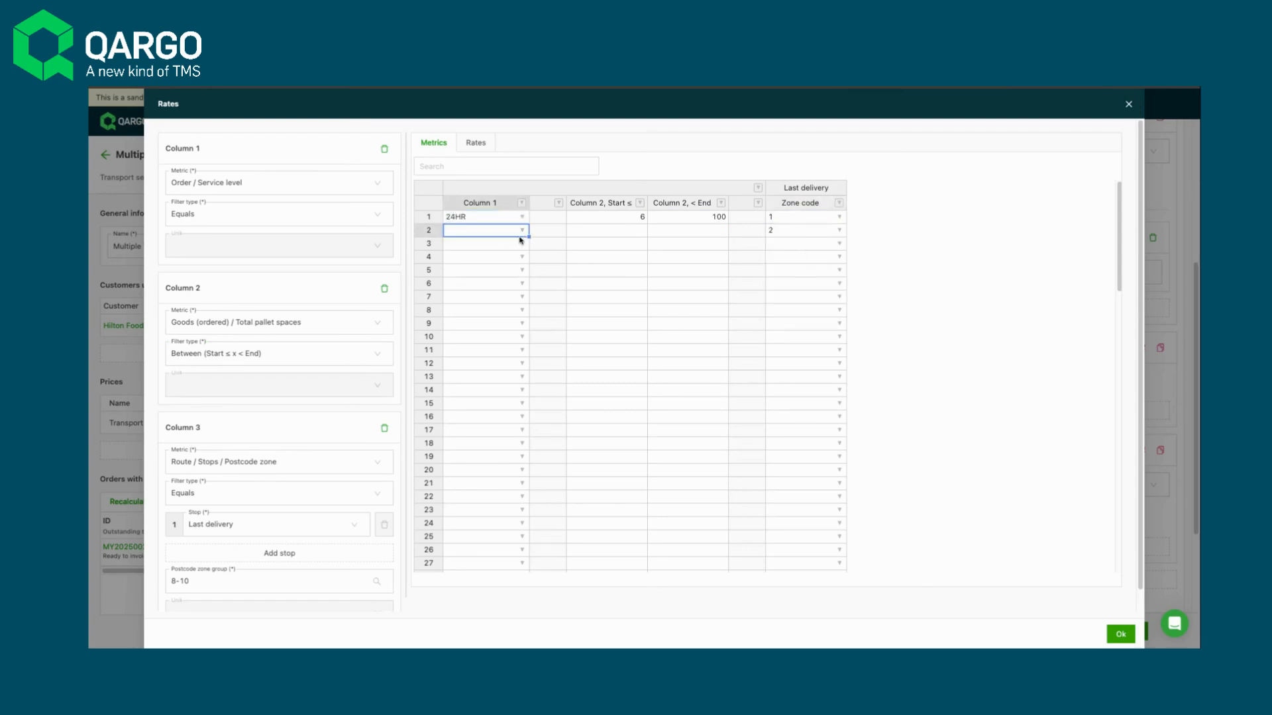
click(512, 257)
- Fill in the 6 - 100 rates with 200 for 24HR zone 1 and 600 for both 48HR zones, and accept the table
click(479, 143)
click(498, 202)
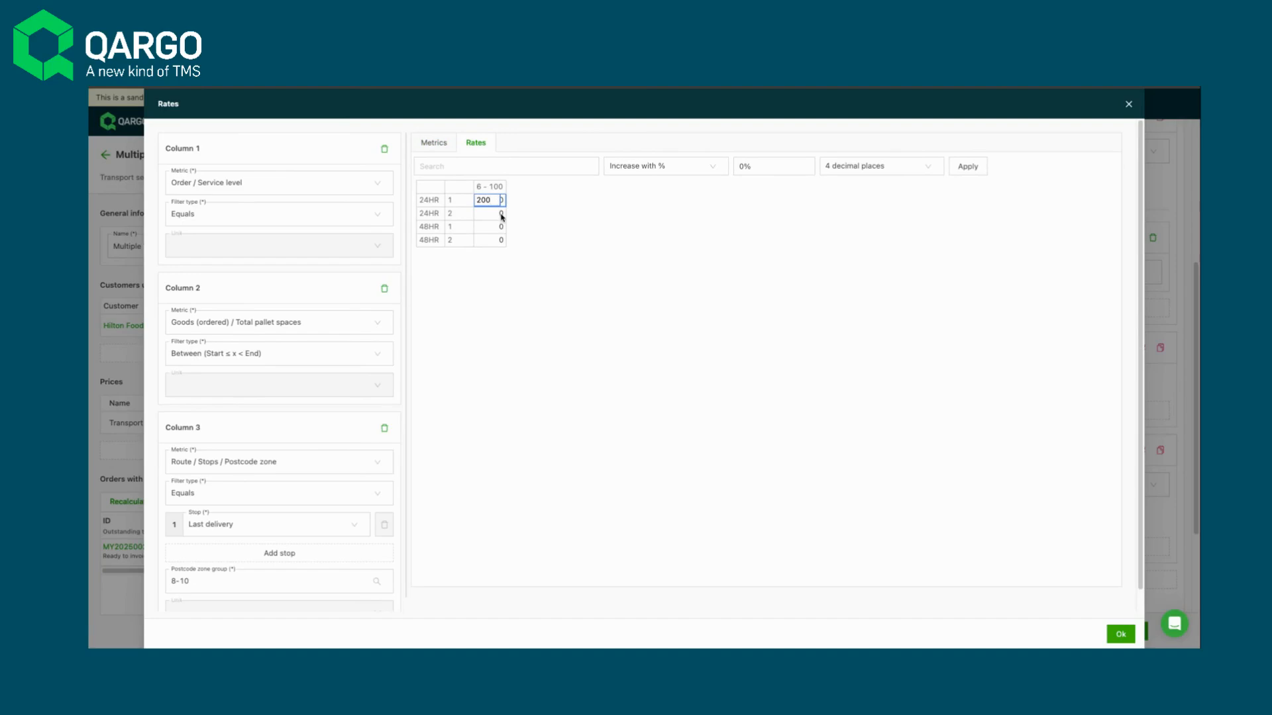
click(501, 216)
click(501, 227)
text(600)
click(494, 241)
text(600)
click(527, 264)
click(1131, 633)
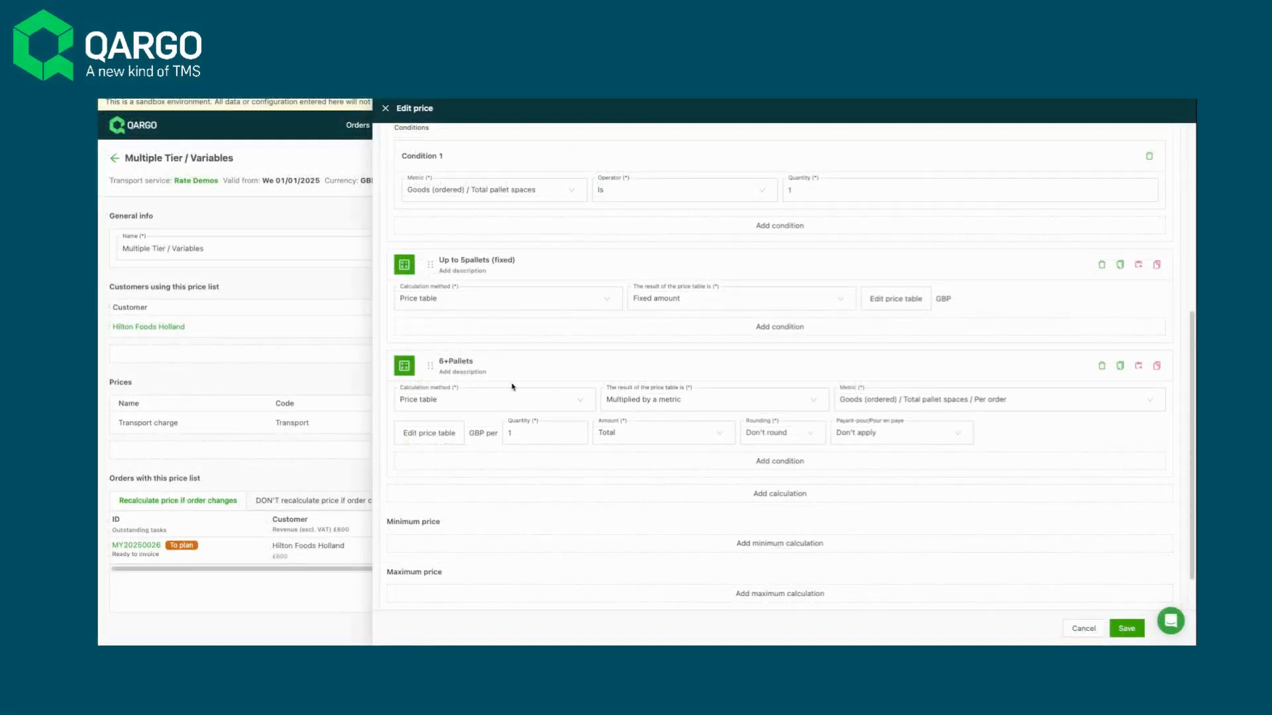
- Add a condition to 6+Pallets that Goods (ordered) / Total pallet spaces is greater than or equals 6, and save the price
click(777, 463)
scroll(577, 516, down, 1)
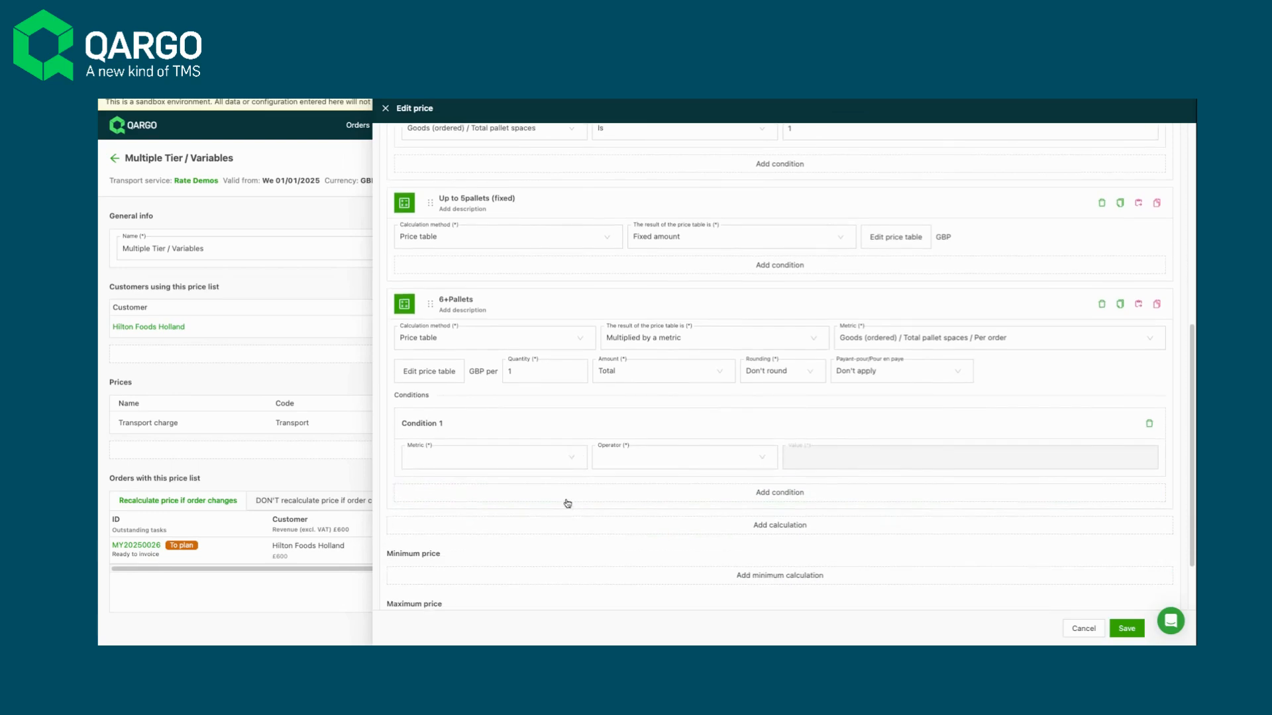
click(569, 462)
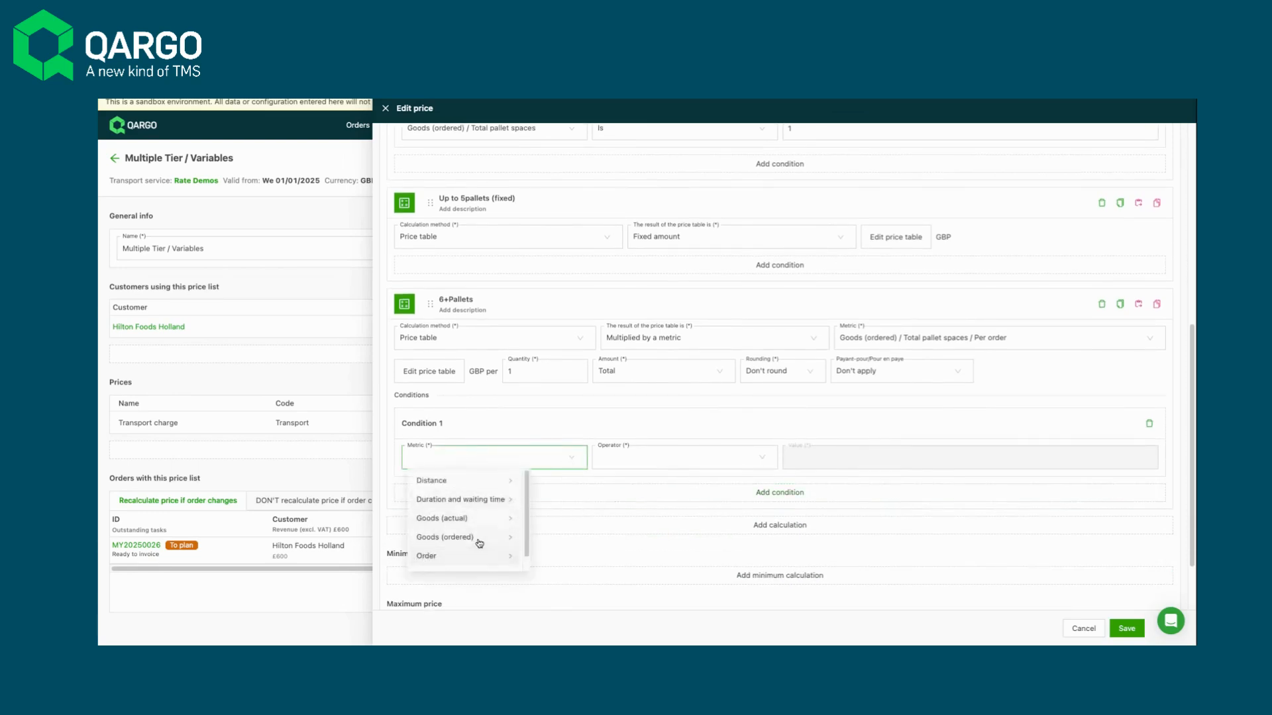
click(505, 543)
scroll(578, 541, down, 2)
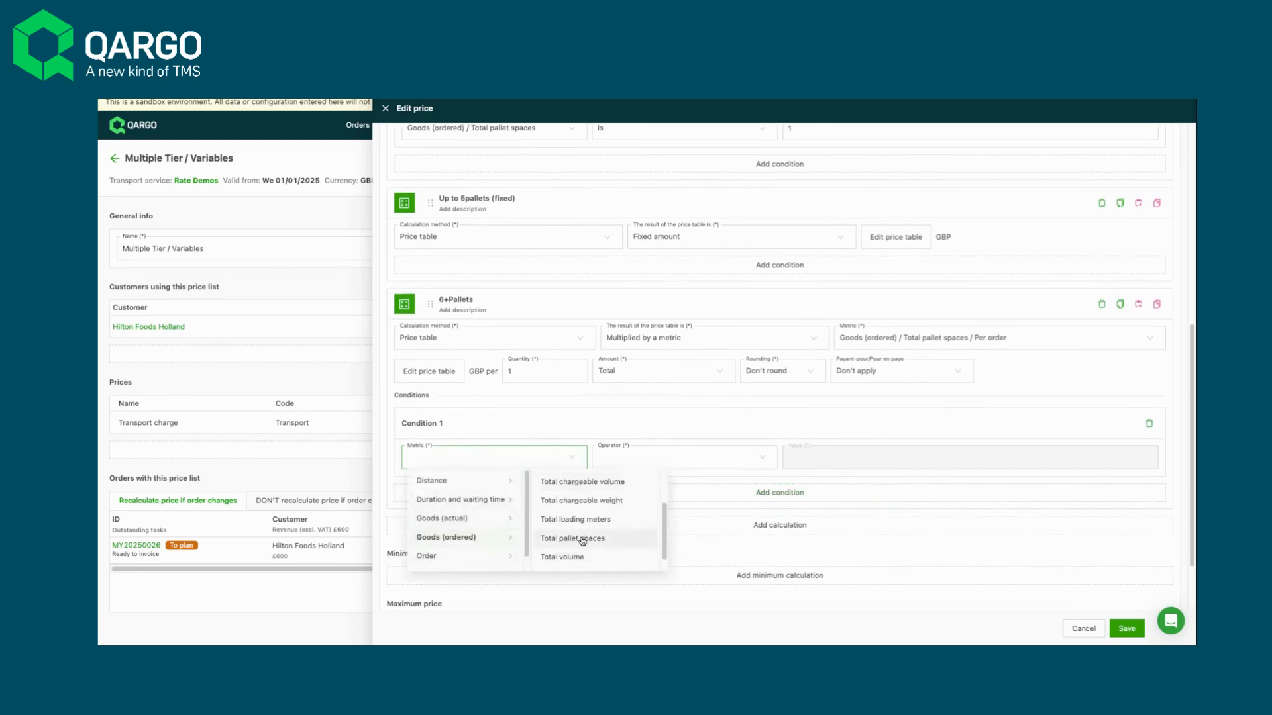
click(579, 540)
click(712, 461)
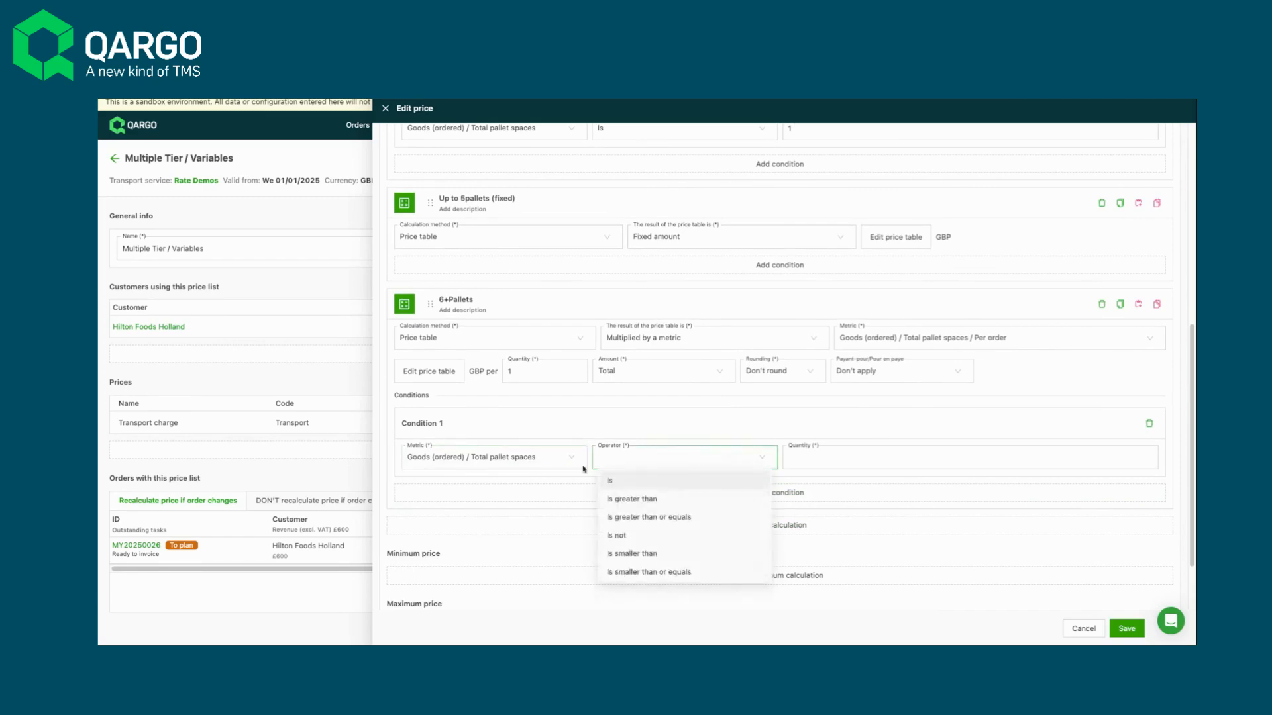
click(629, 518)
click(826, 461)
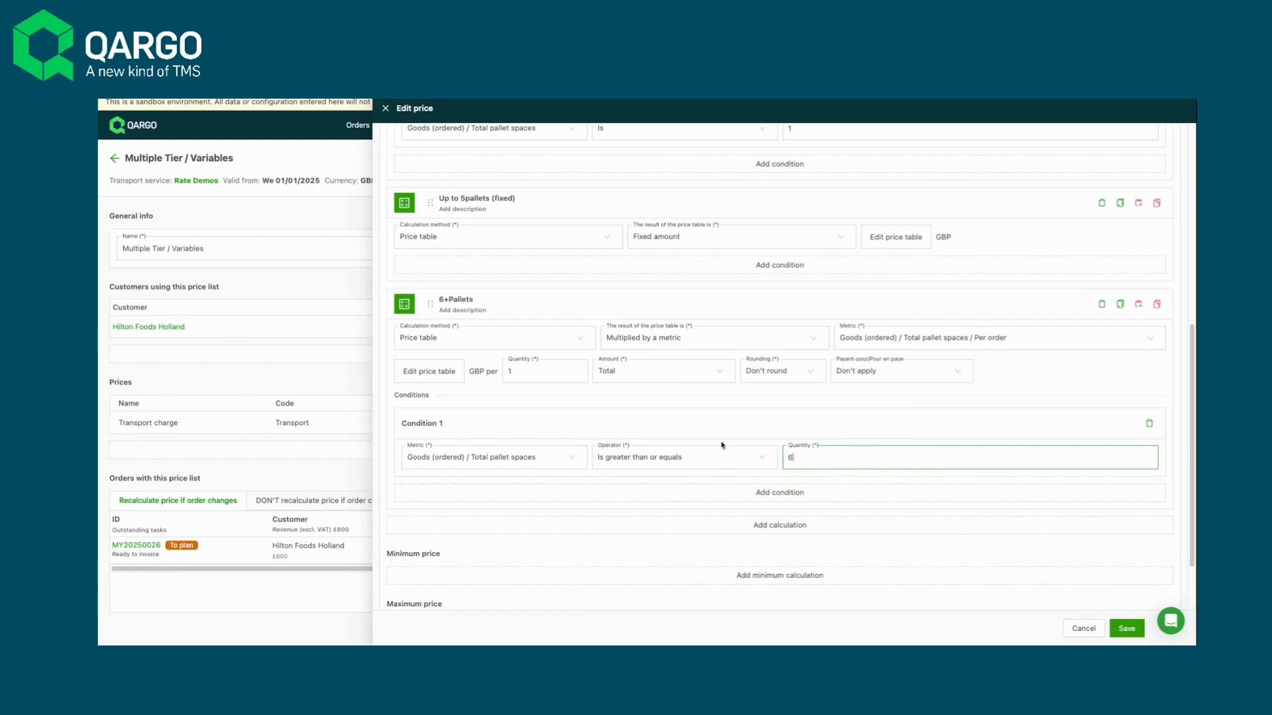
click(1133, 632)
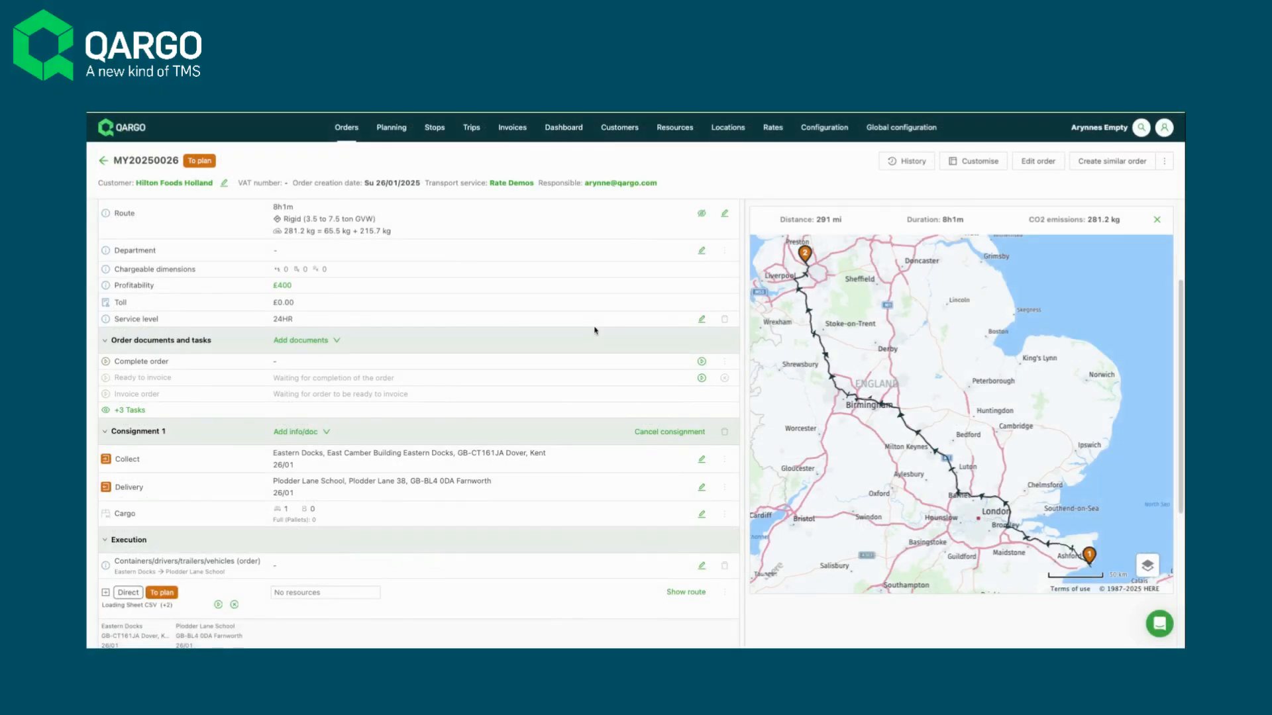
- Change the order's cargo packaging to Half Pallets, save it, and check the recalculated transport charge
scroll(496, 275, up, 1)
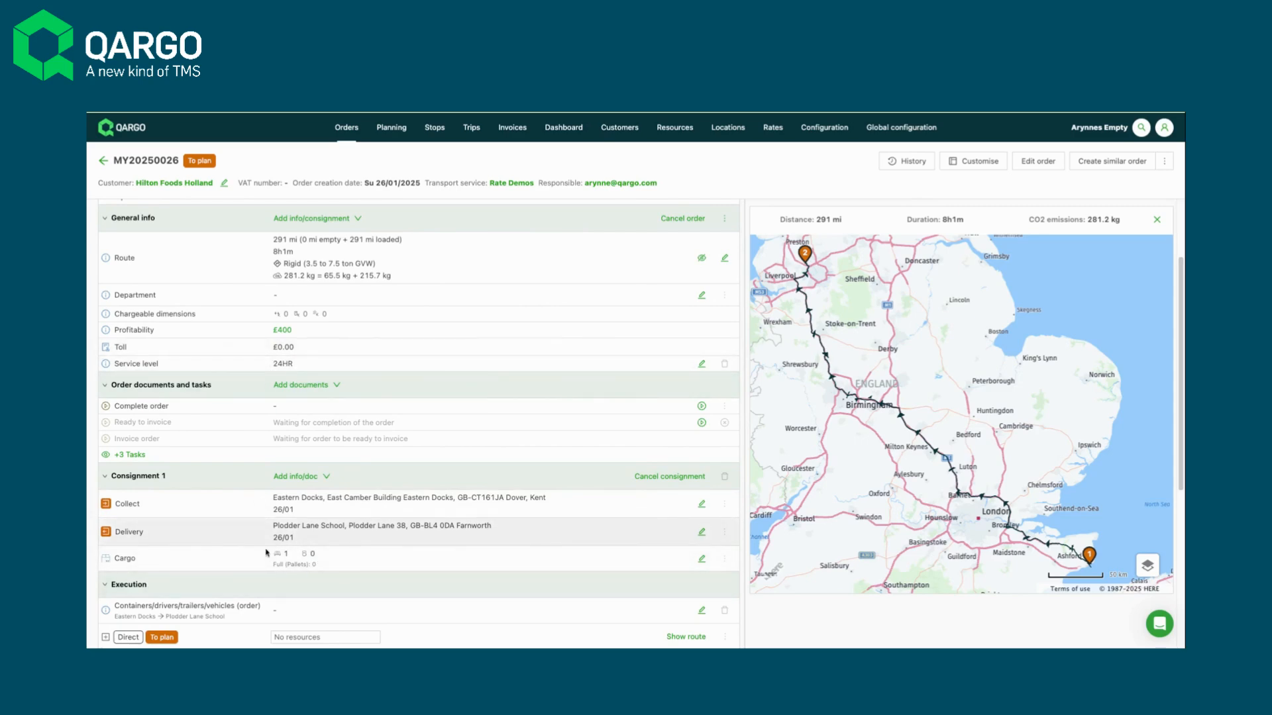
scroll(510, 406, up, 3)
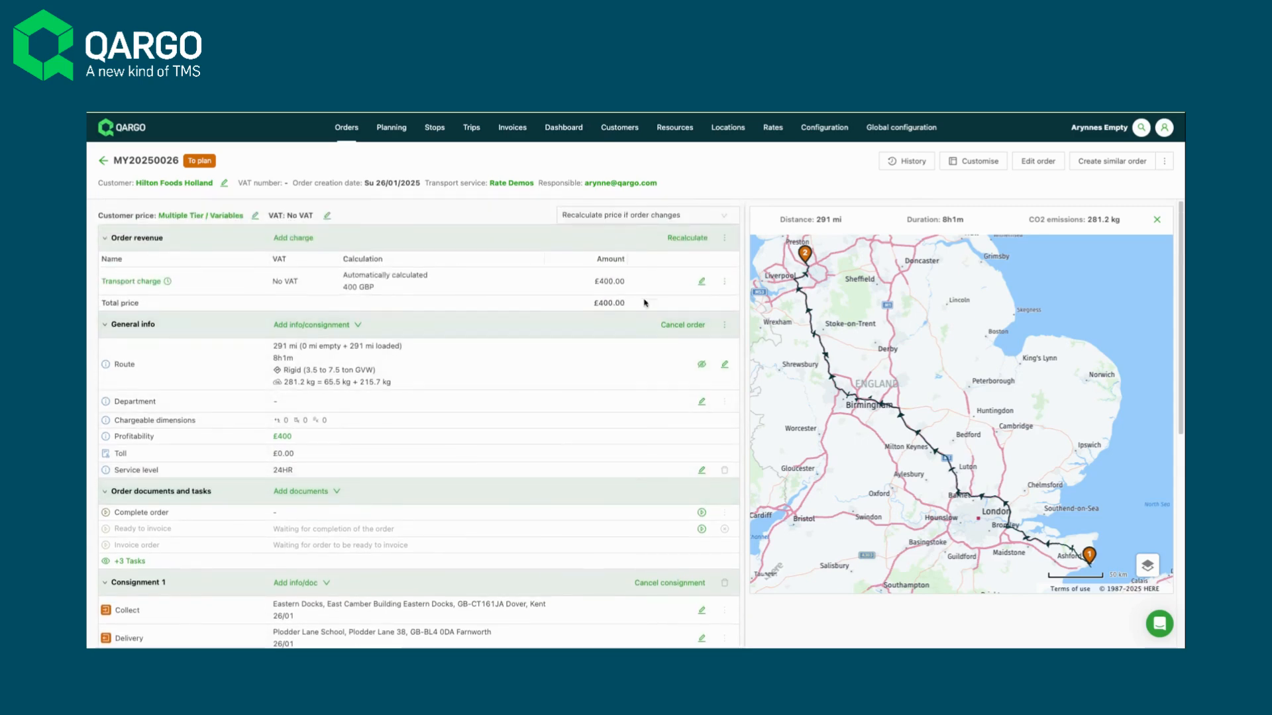
scroll(630, 392, down, 5)
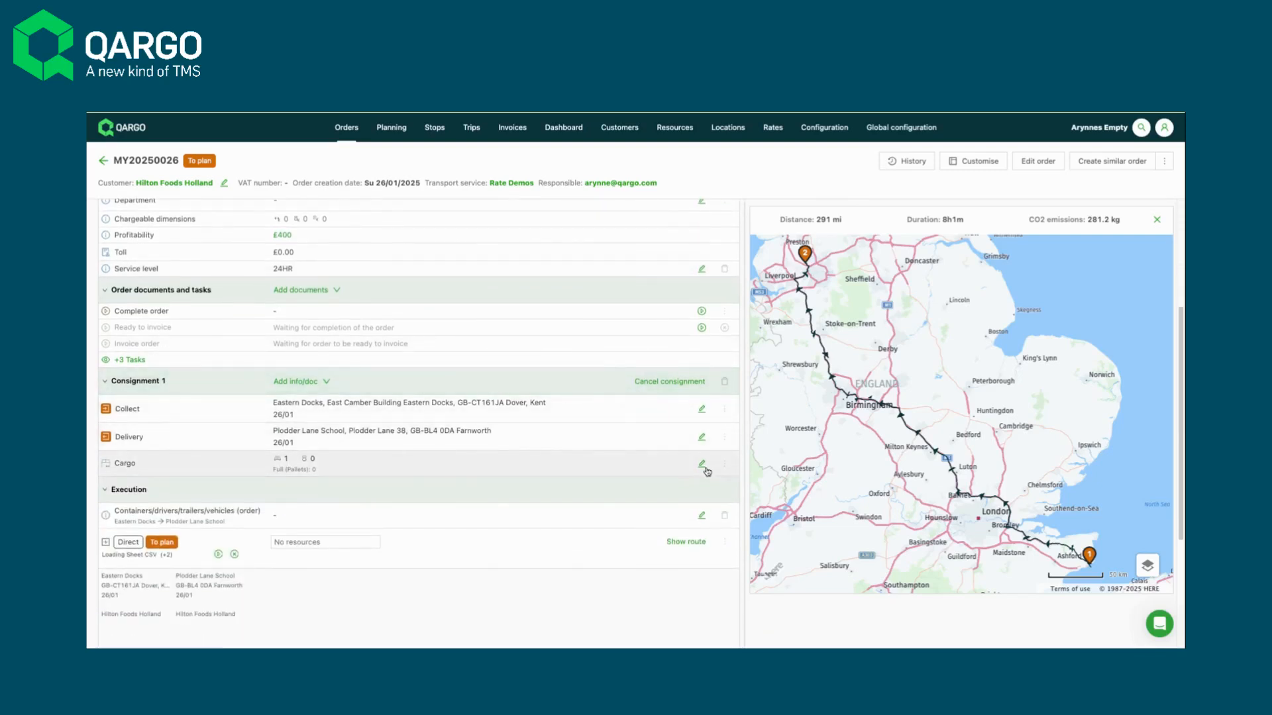
click(704, 468)
click(328, 277)
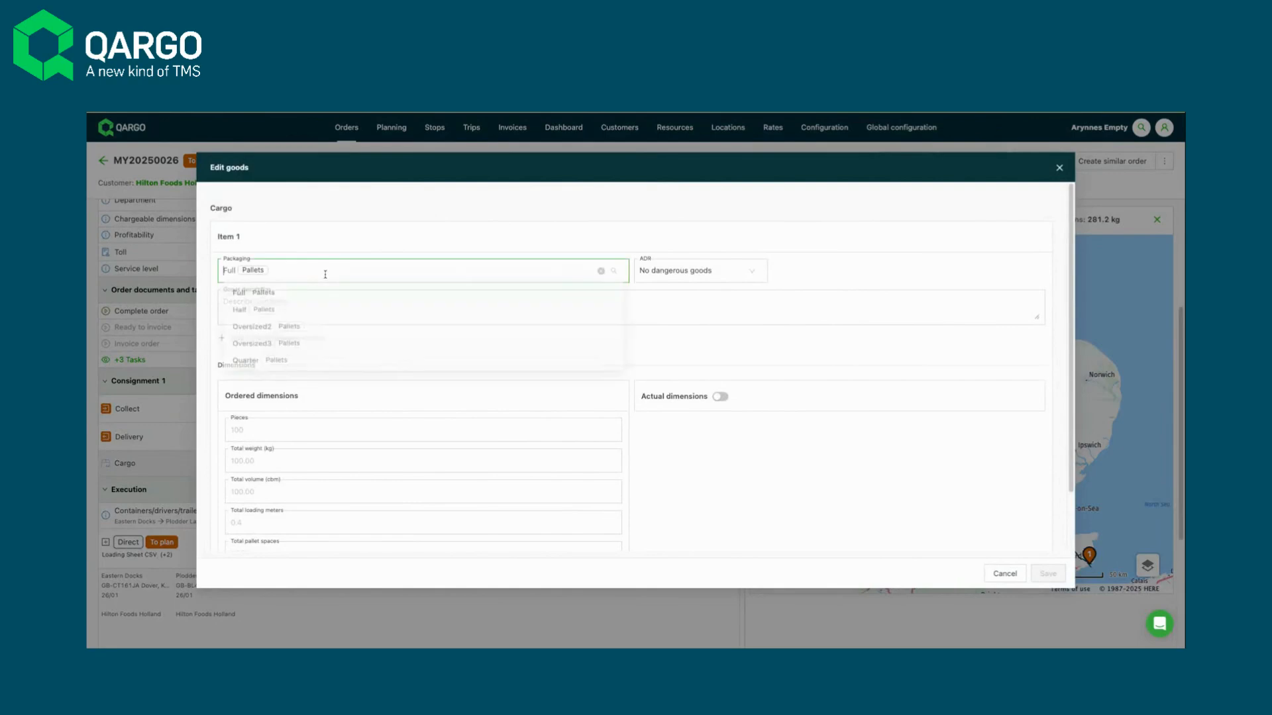
click(276, 311)
click(1048, 573)
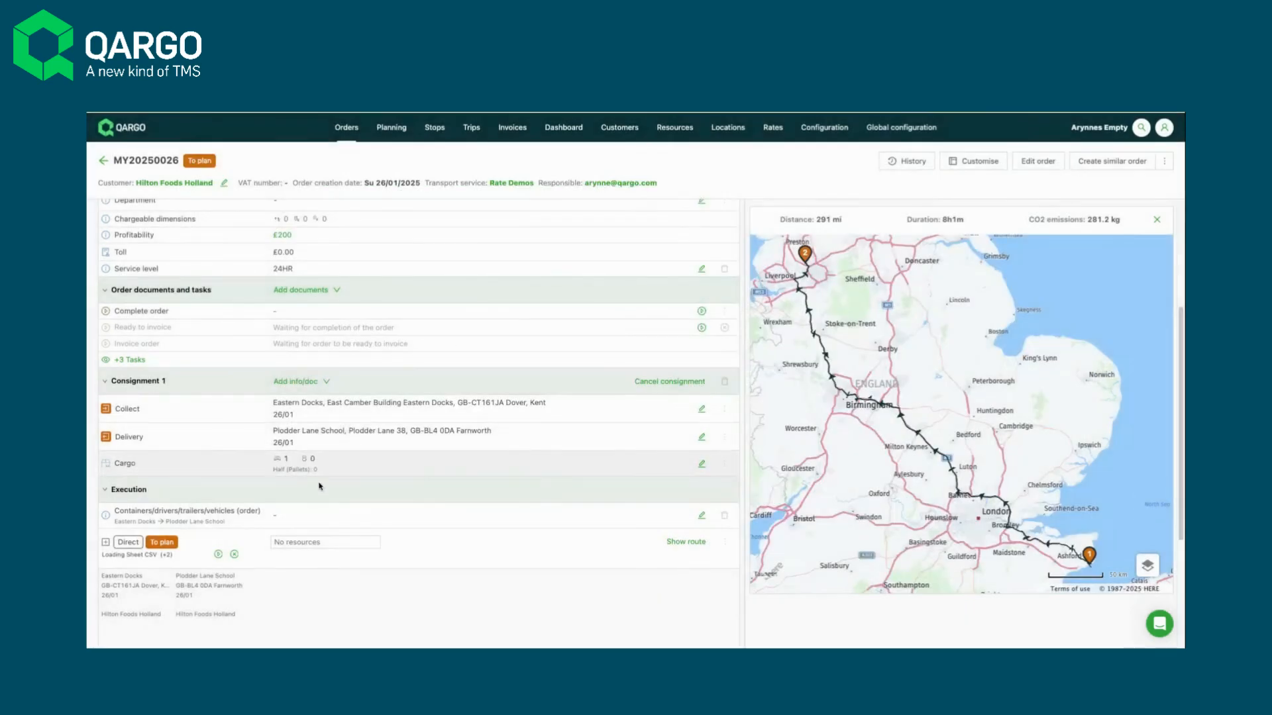
scroll(298, 470, up, 5)
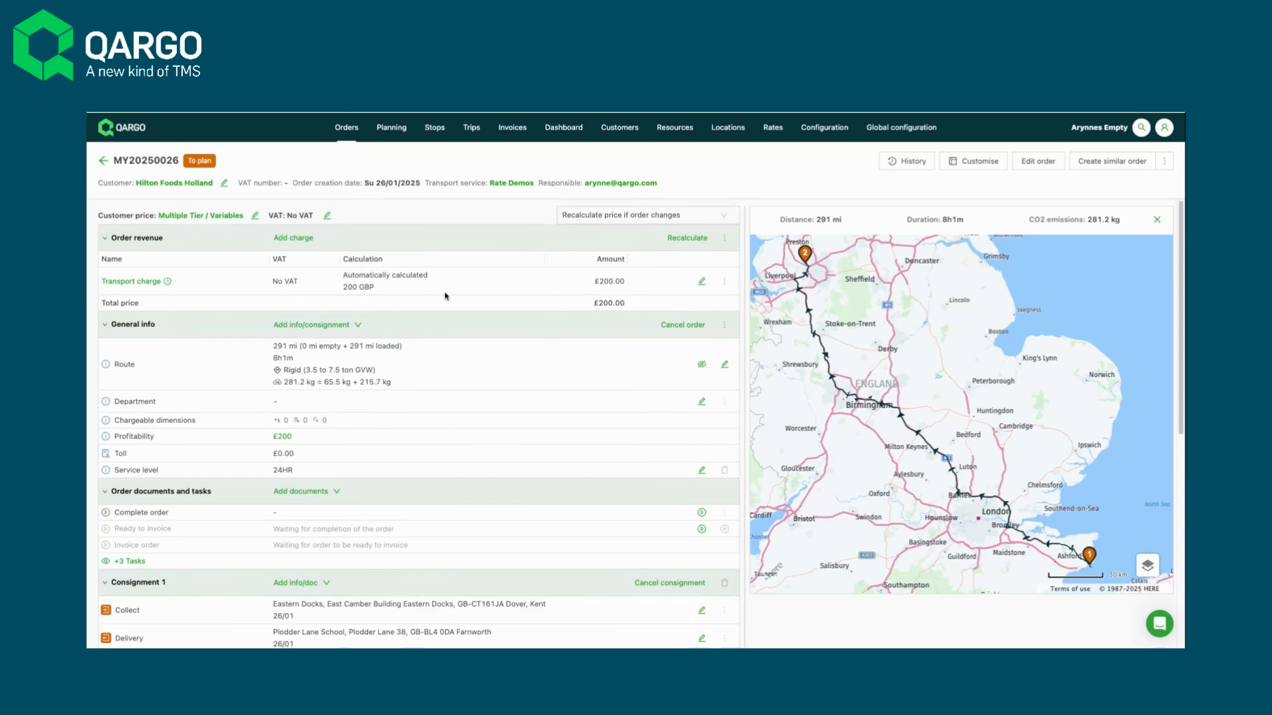
- Set the cargo's total pallet spaces to 5, save it, and check the order's transport charge
scroll(430, 464, down, 5)
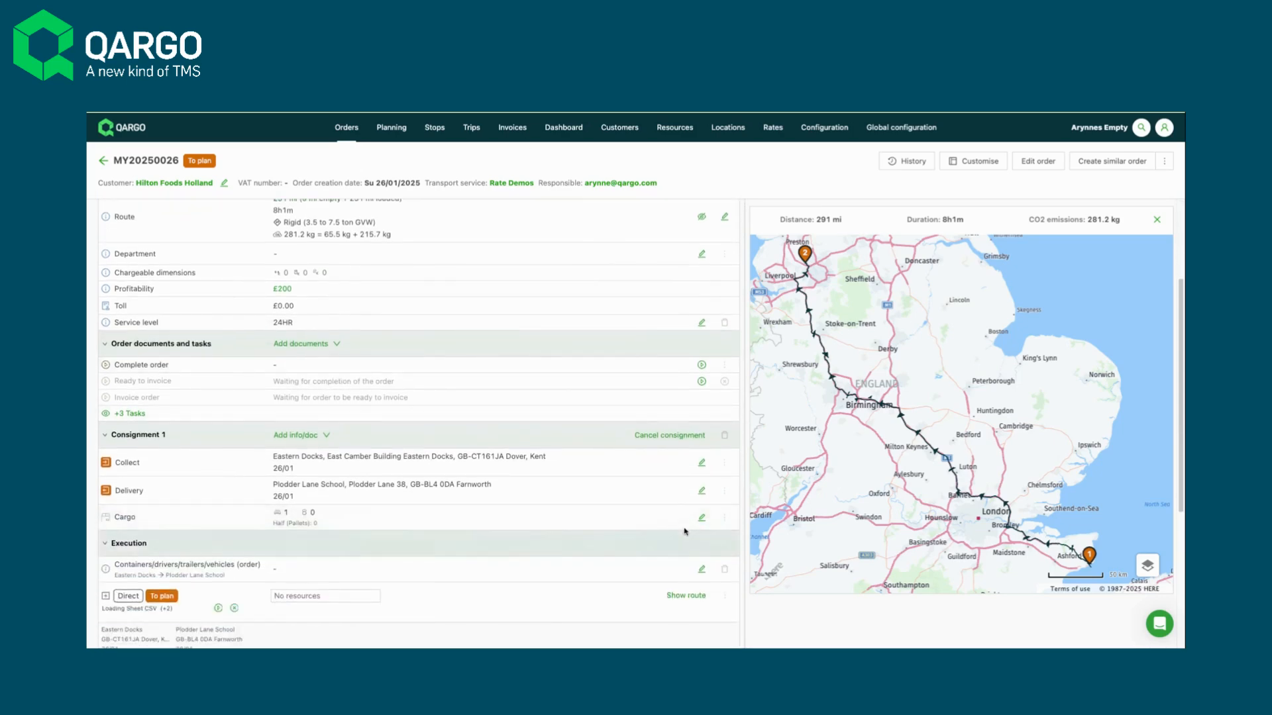
click(702, 518)
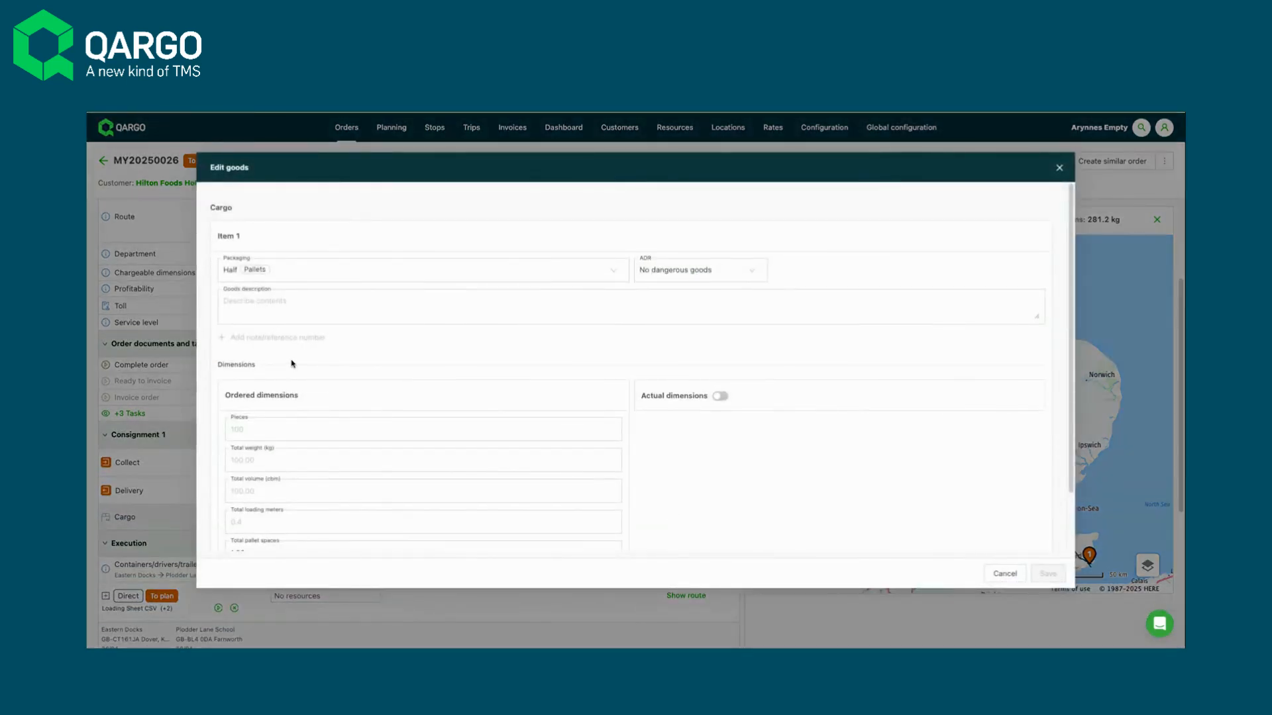
scroll(323, 368, down, 2)
double_click(242, 485)
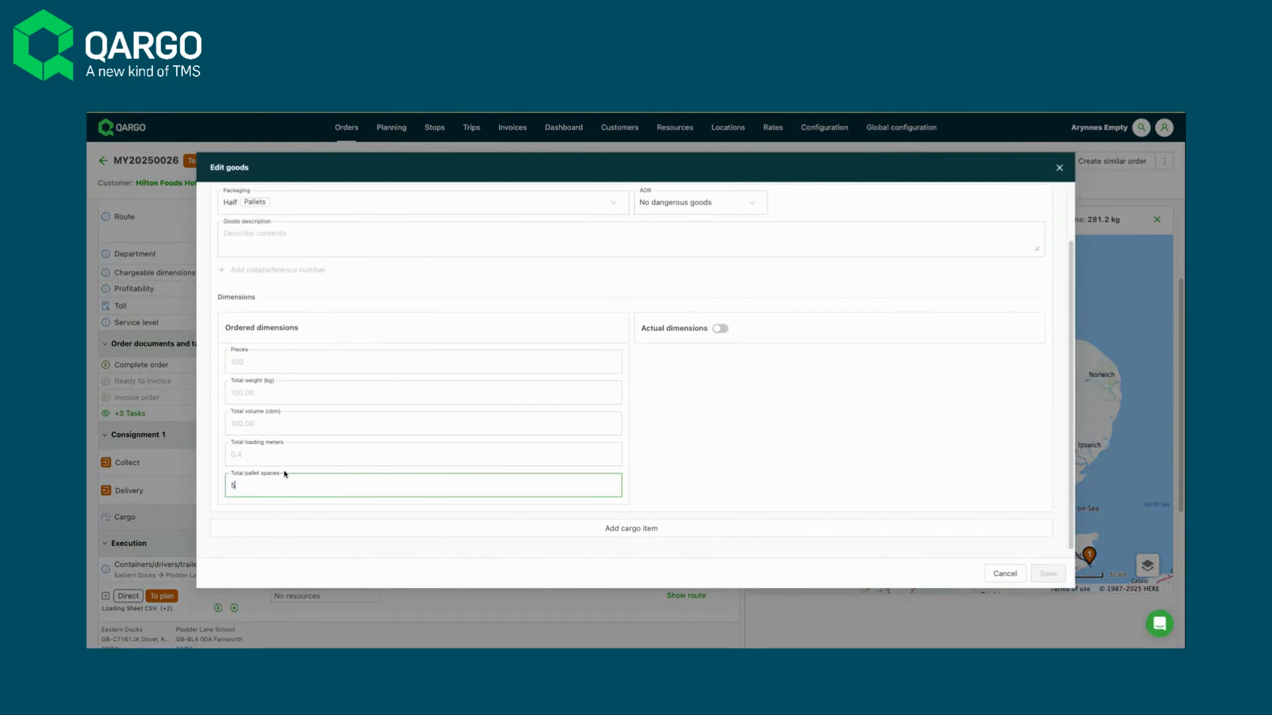
text(5)
click(1058, 578)
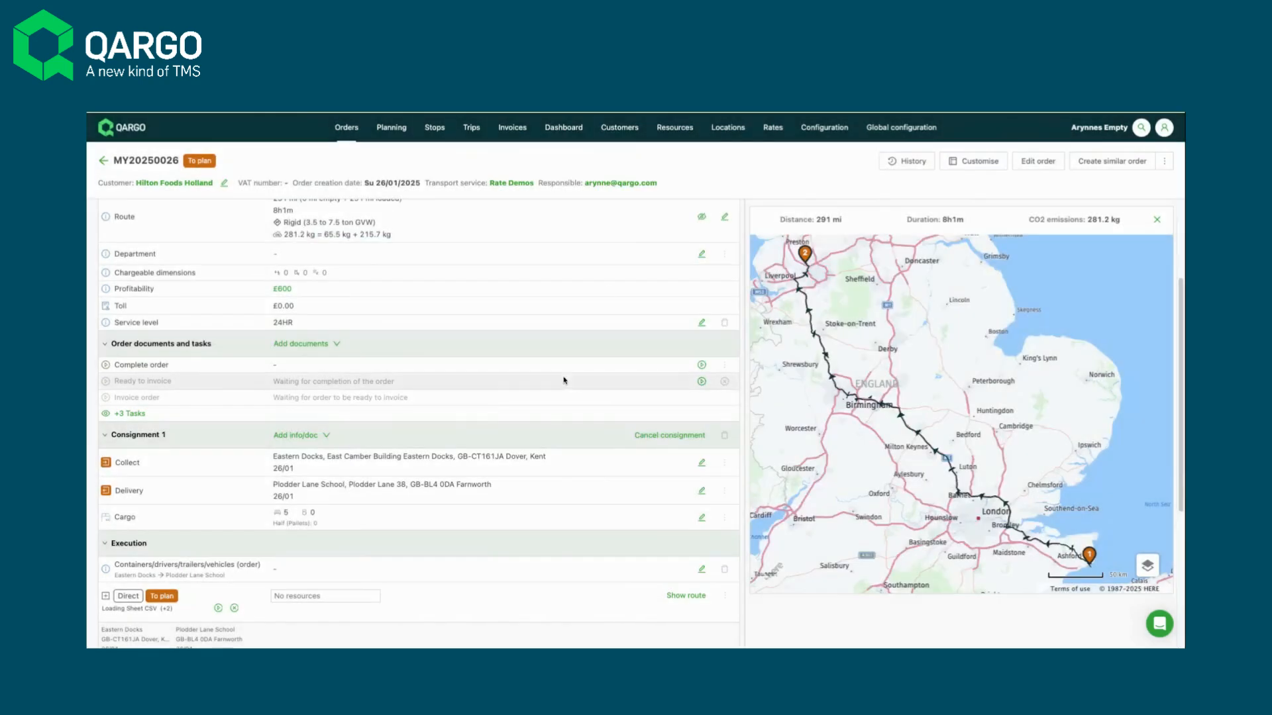
scroll(583, 335, up, 3)
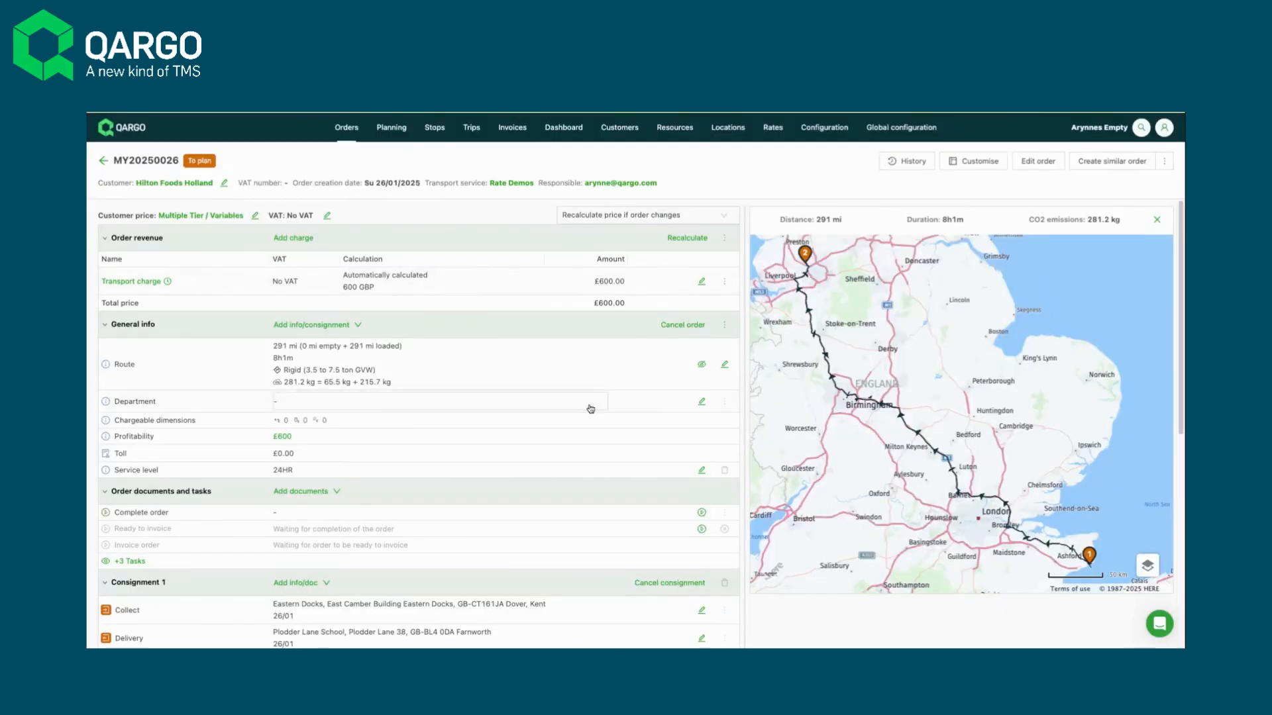
- Set the cargo's total pallet spaces to 10, save it, and check how the transport charge is calculated
scroll(590, 409, down, 3)
click(702, 475)
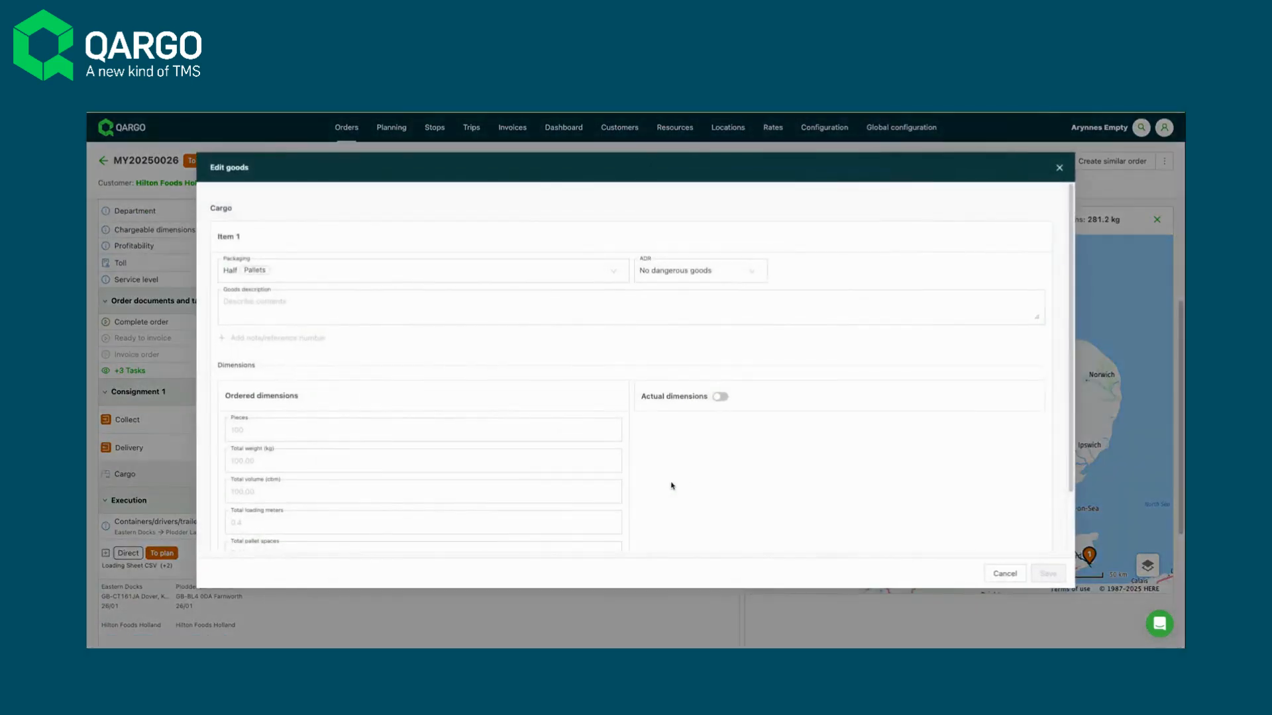
scroll(358, 452, down, 2)
drag(251, 487, 214, 487)
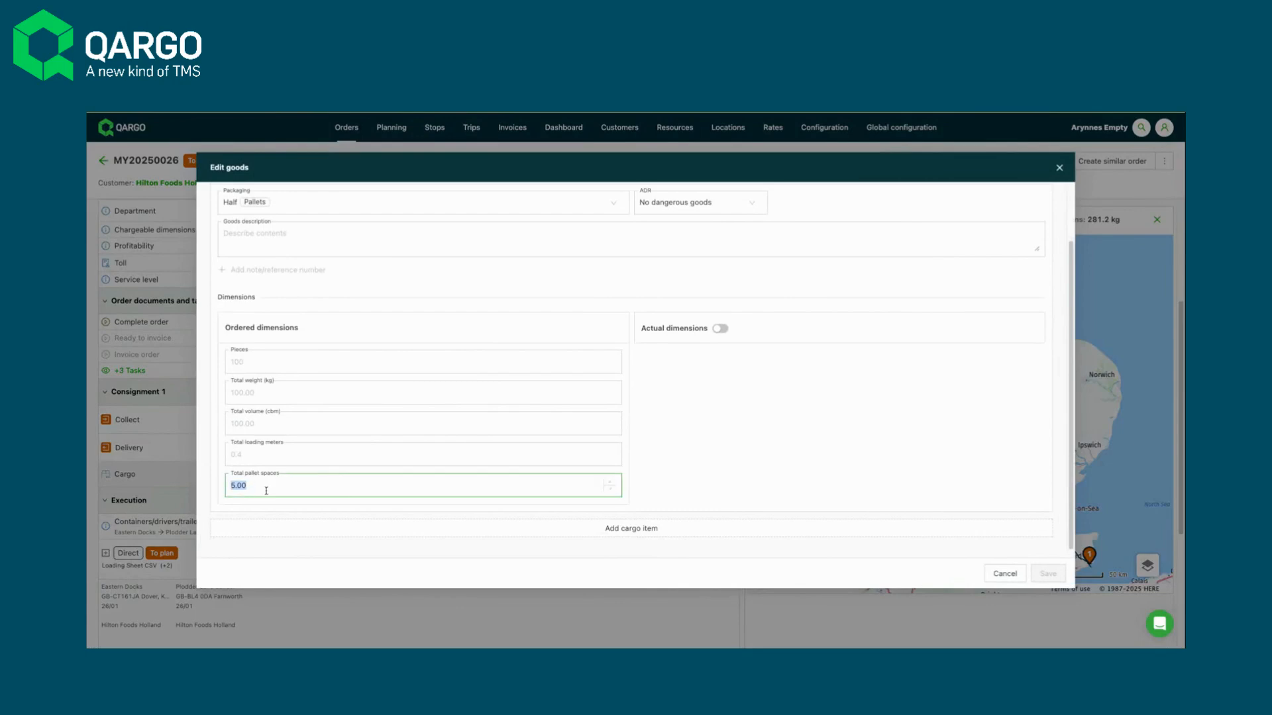
text(10)
click(1046, 573)
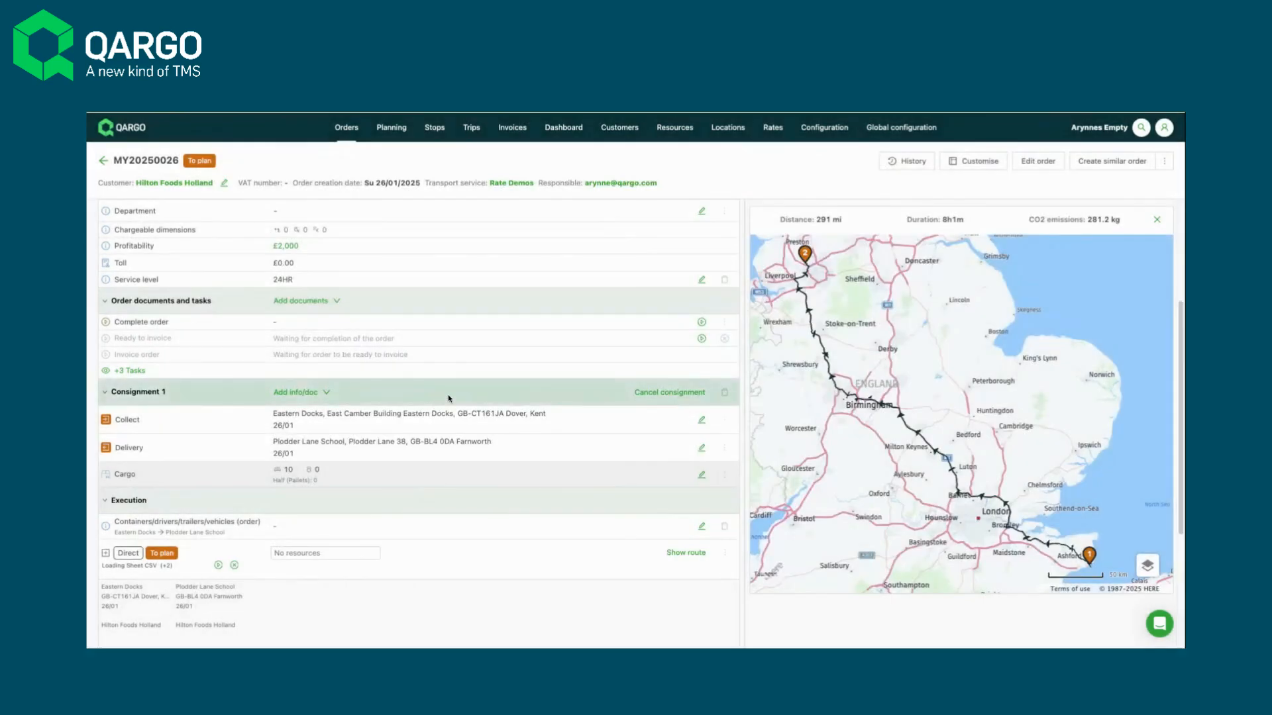
scroll(450, 401, up, 4)
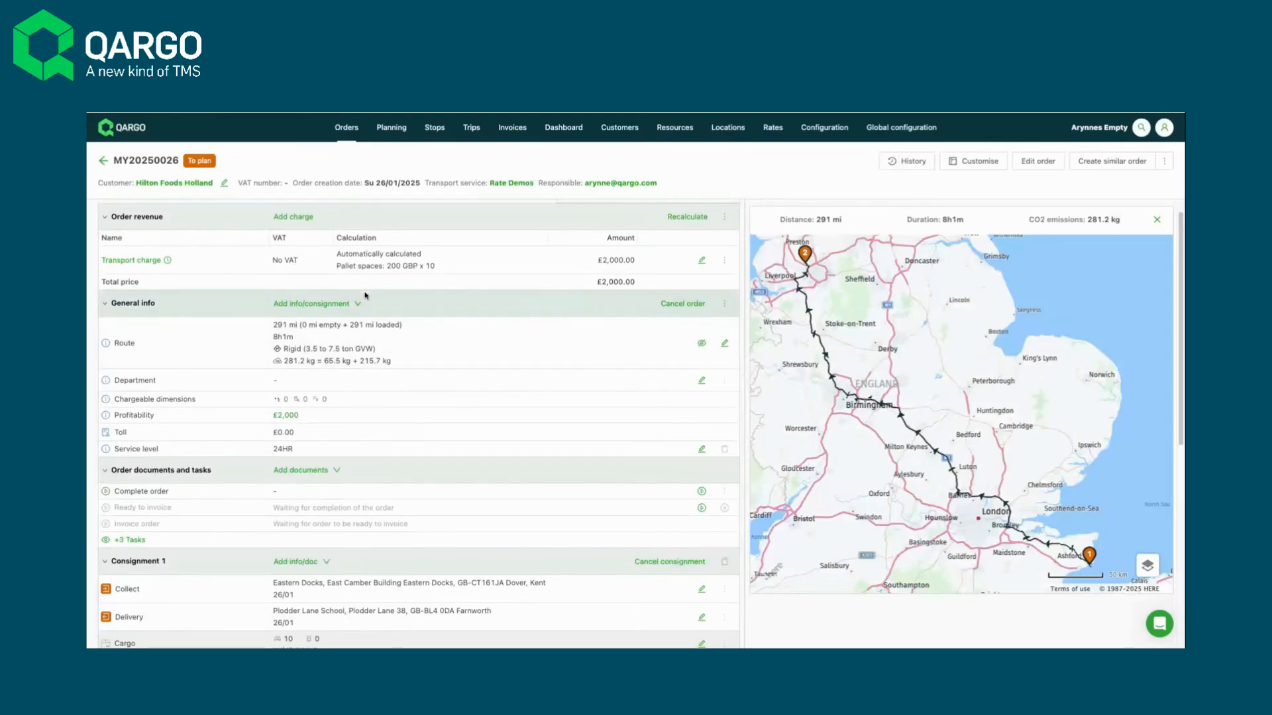
- Review the conditions of the 6+Pallets and Up to 5pallets calculations in the transport charge, including their first-collect postcode and zone conditions
scroll(652, 346, down, 5)
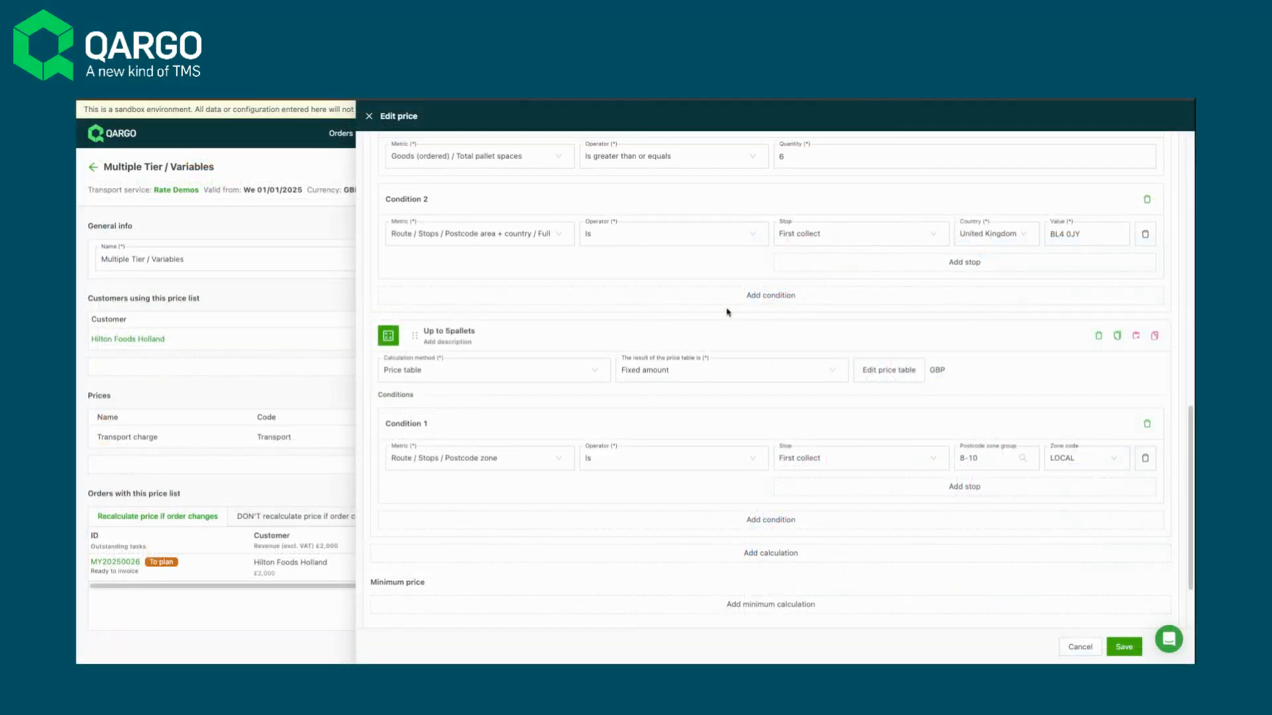
scroll(727, 312, up, 4)
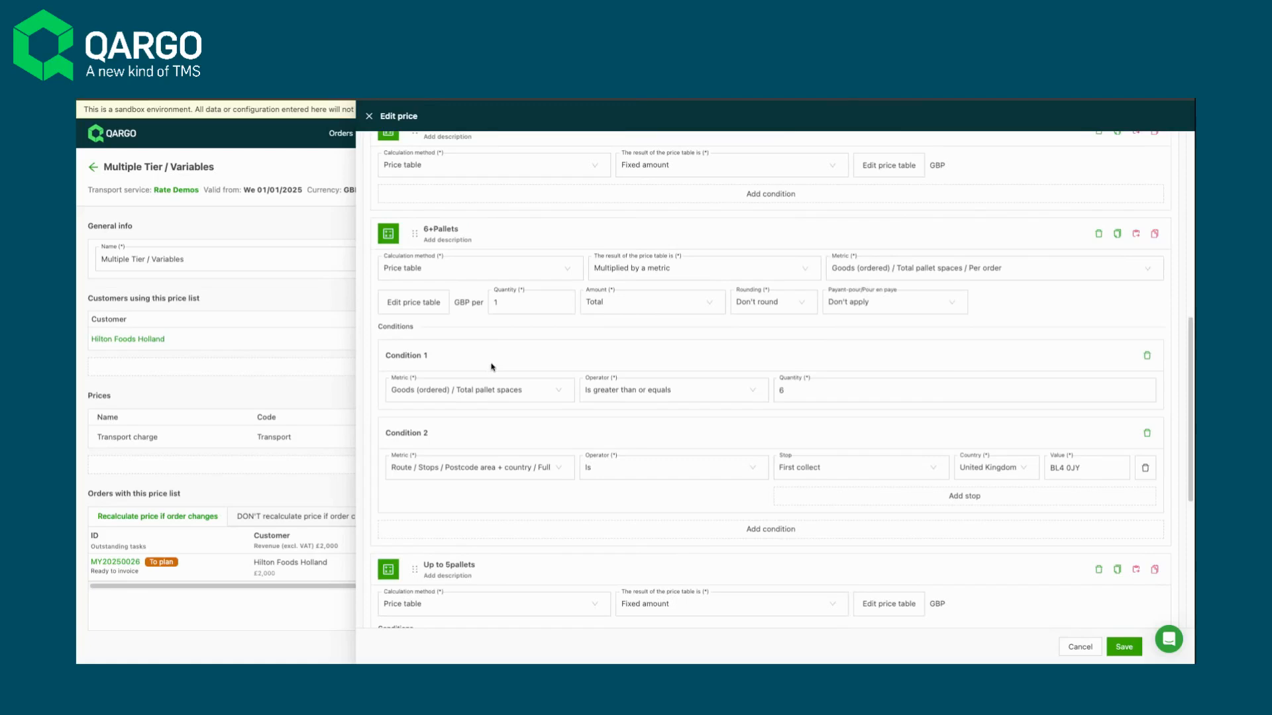
scroll(494, 366, up, 3)
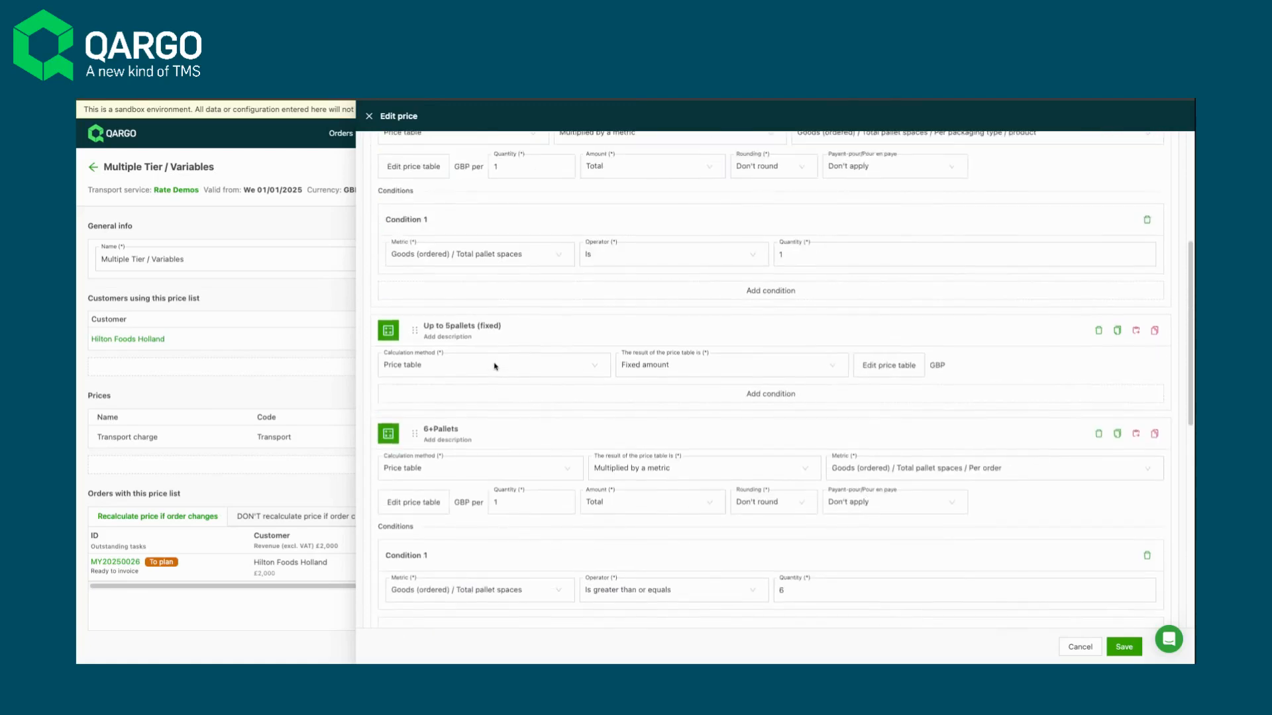
scroll(495, 367, down, 3)
scroll(494, 367, down, 2)
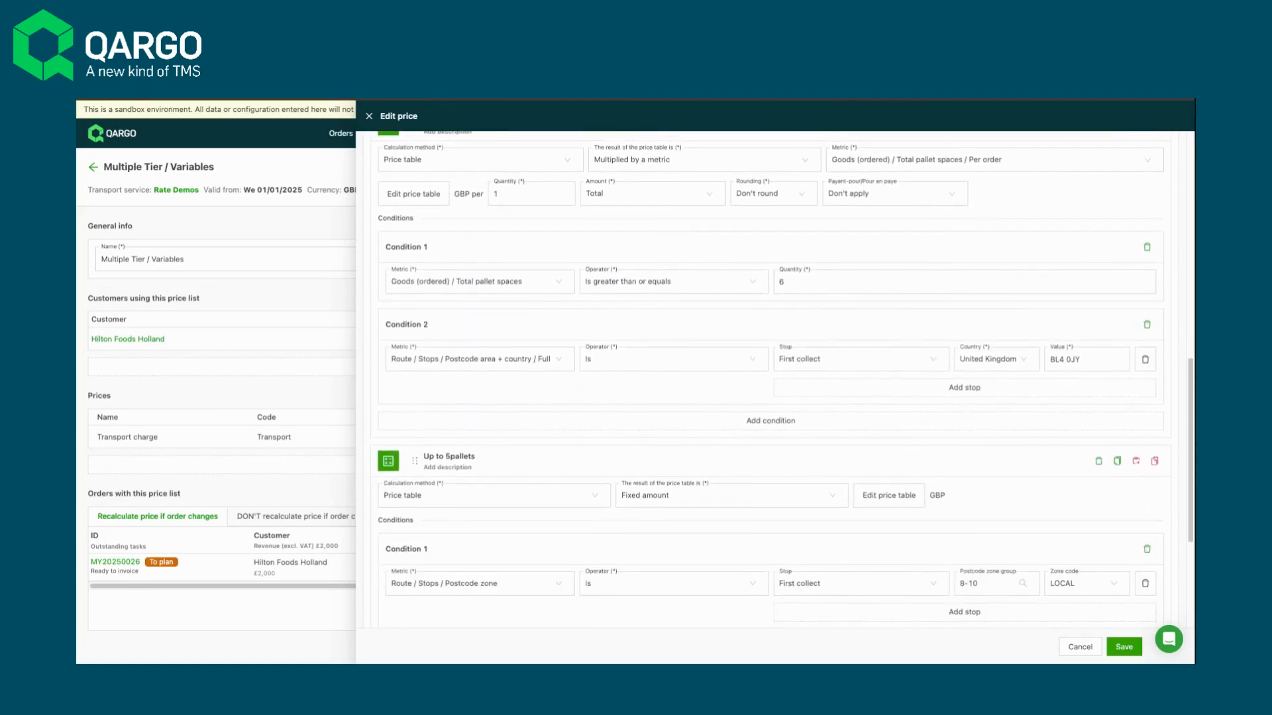
scroll(487, 437, down, 2)
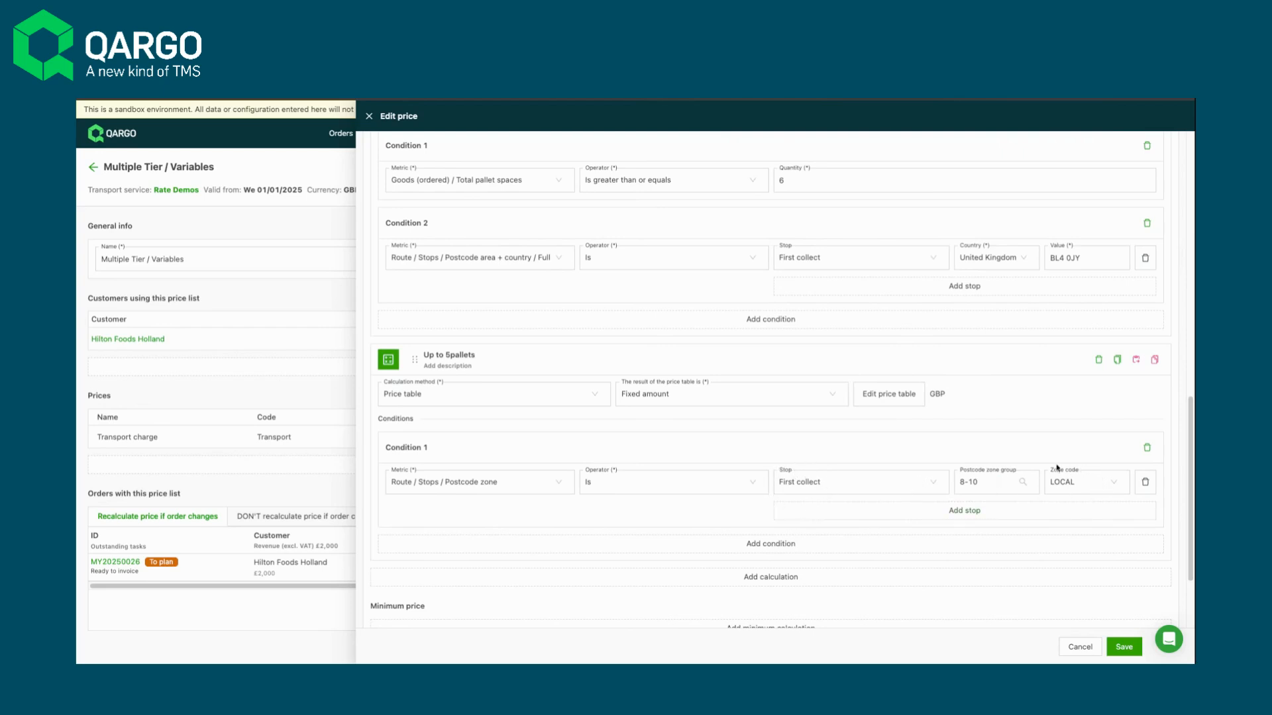
scroll(1009, 483, up, 1)
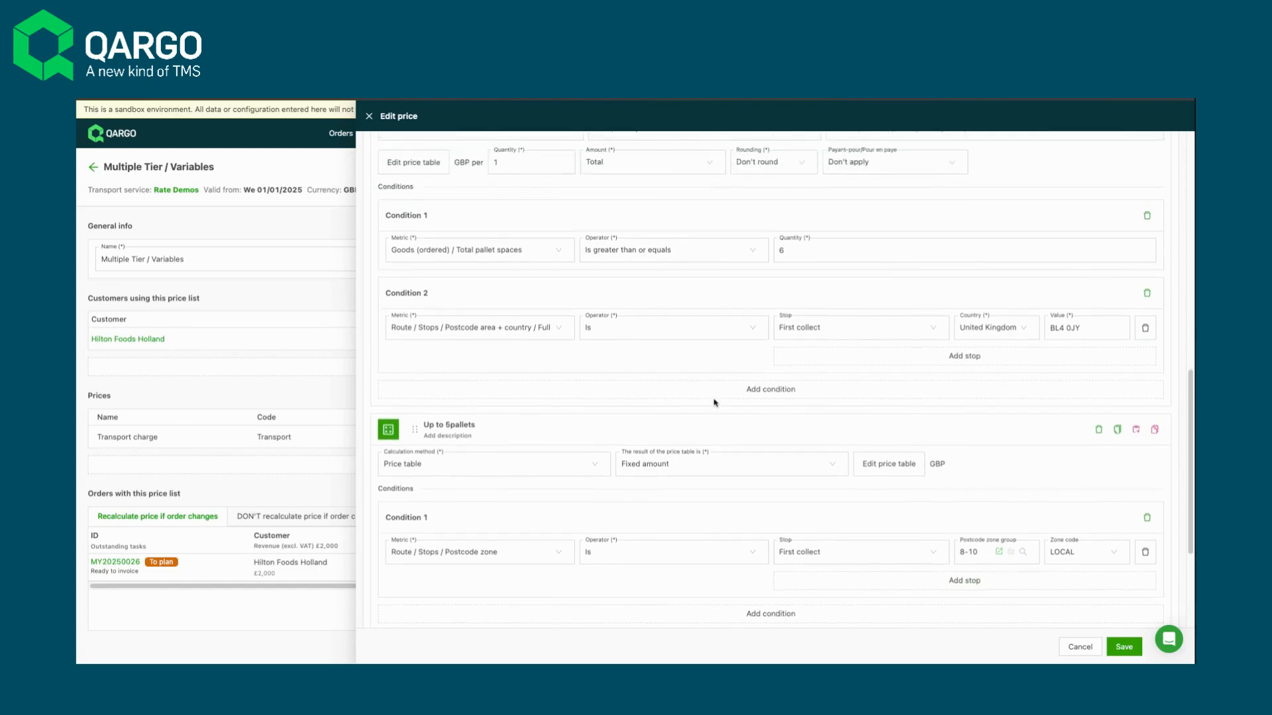